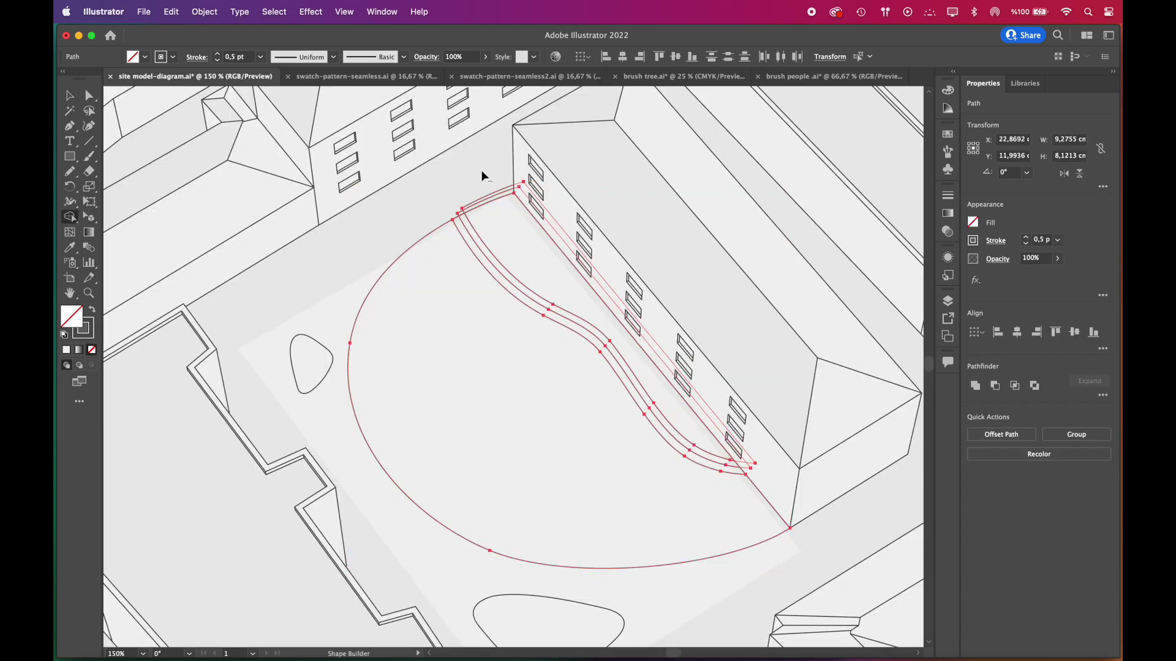
Scroll up over the 3D-extruded planter preview in the site diagram.
scroll(485, 175, "up", 3)
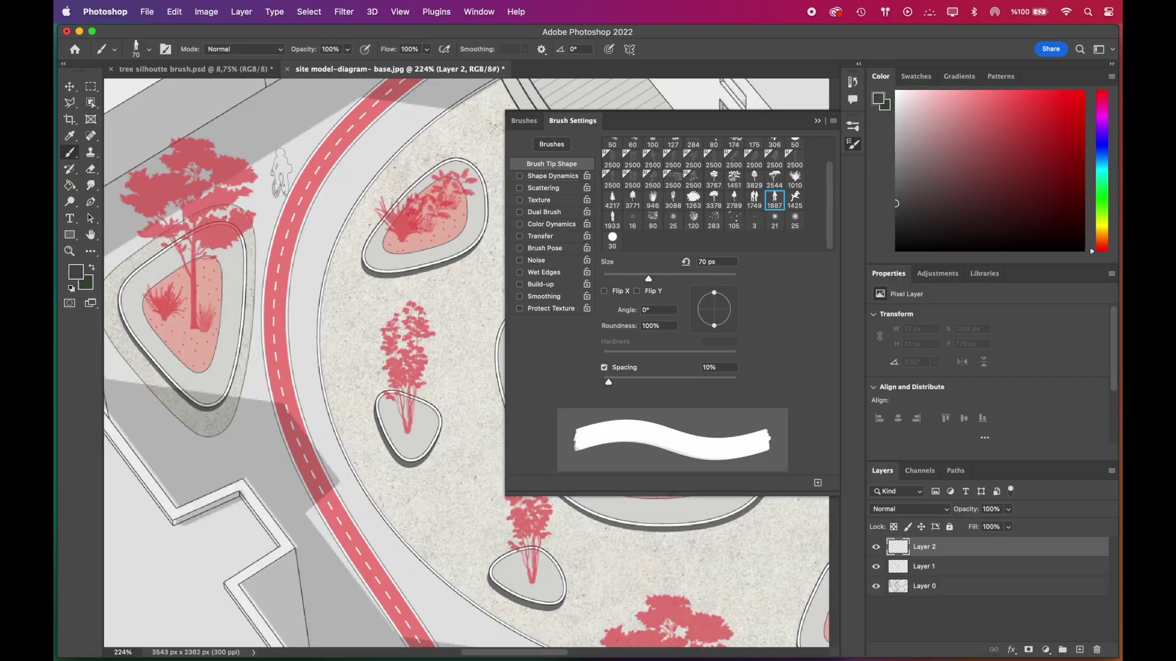
Stamp a person silhouette on the plan, then download the Westminster model and orbit it.
left_click(293, 178)
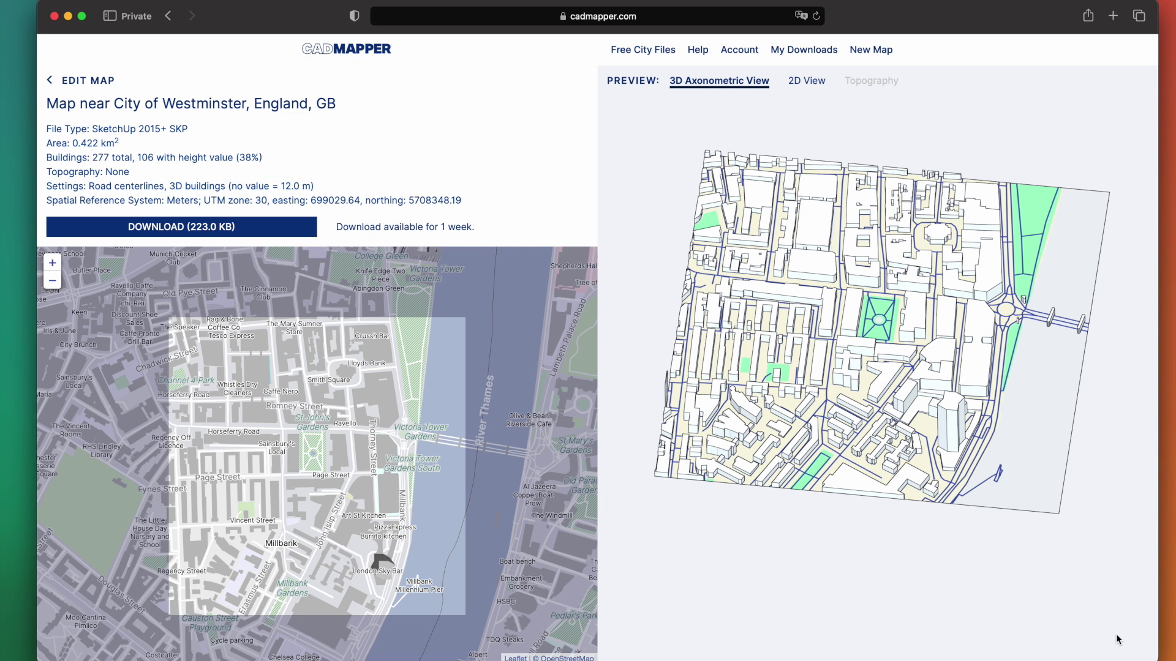
left_click(184, 227)
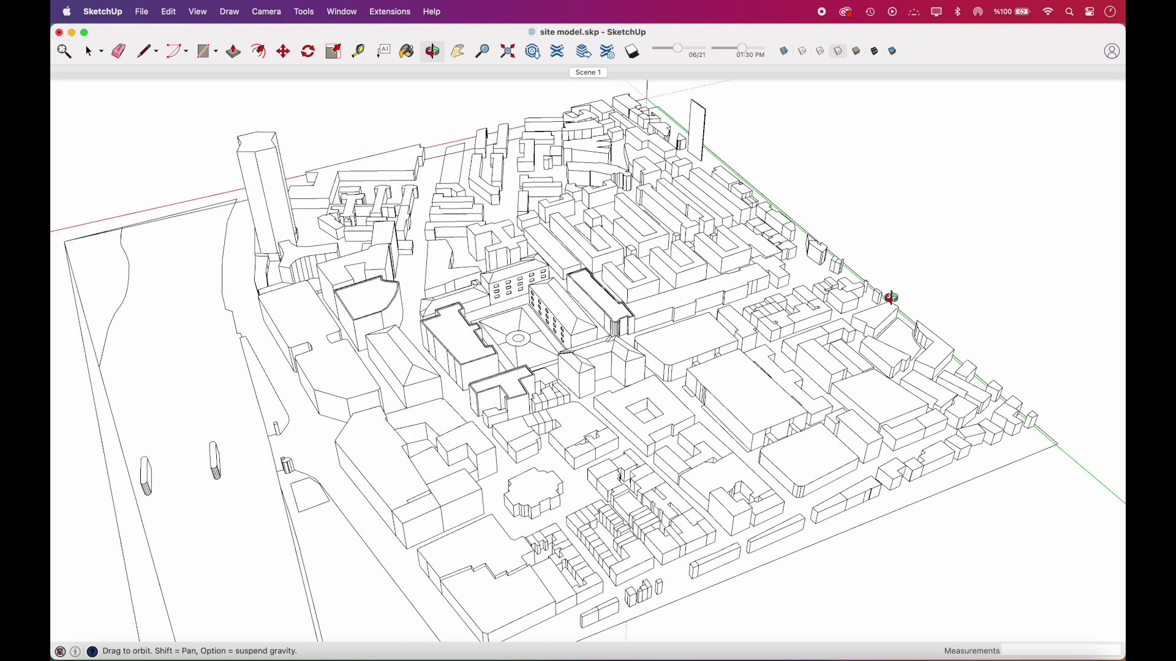
mouse_move(888, 297)
left_mouse_down()
mouse_move(874, 291)
mouse_move(895, 299)
left_mouse_up()
scroll(473, 332, "up", 3)
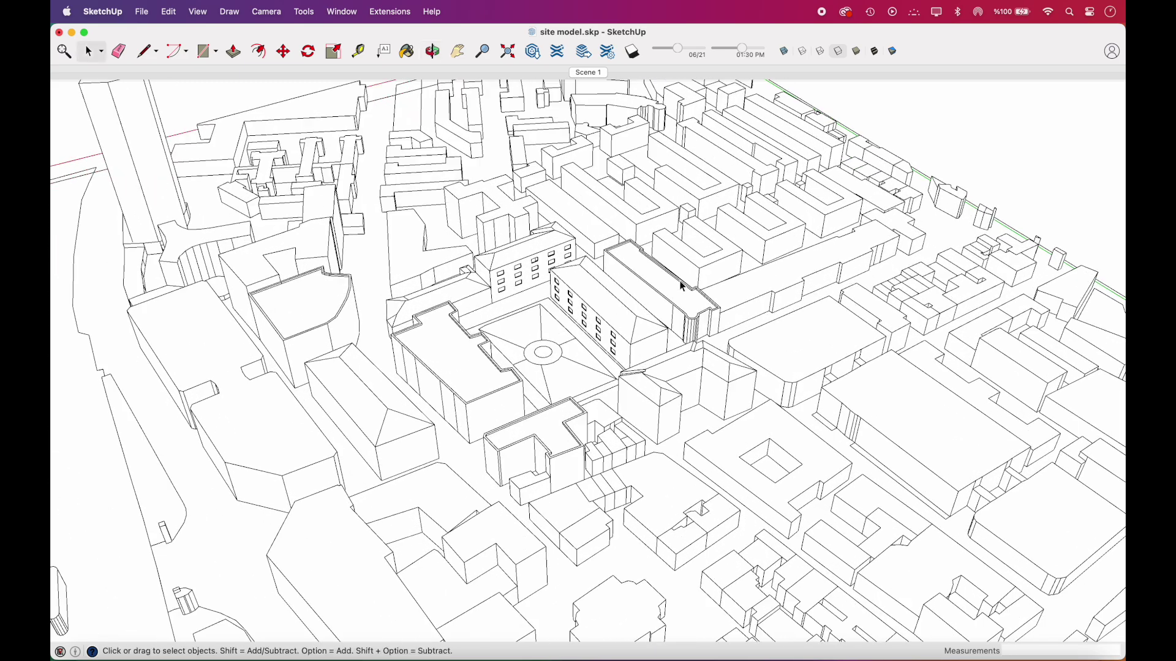
left_click_drag(655, 378, 656, 438)
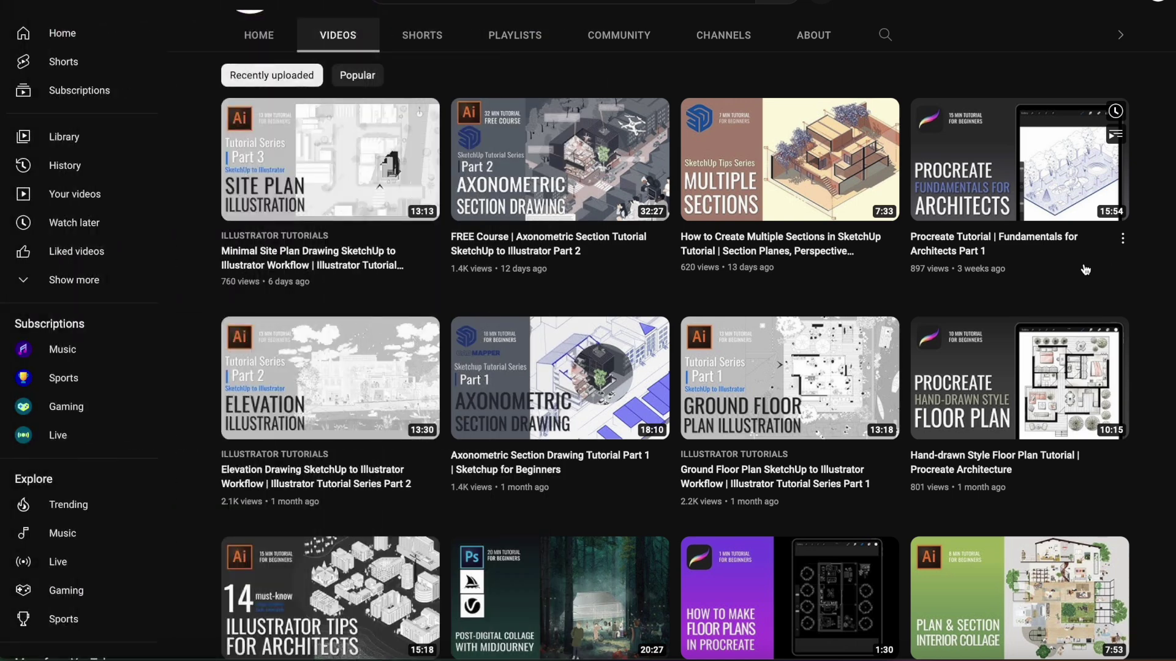
Play the Axonometric Section Drawing Tutorial Part 1 video from the channel's video list.
left_click(560, 390)
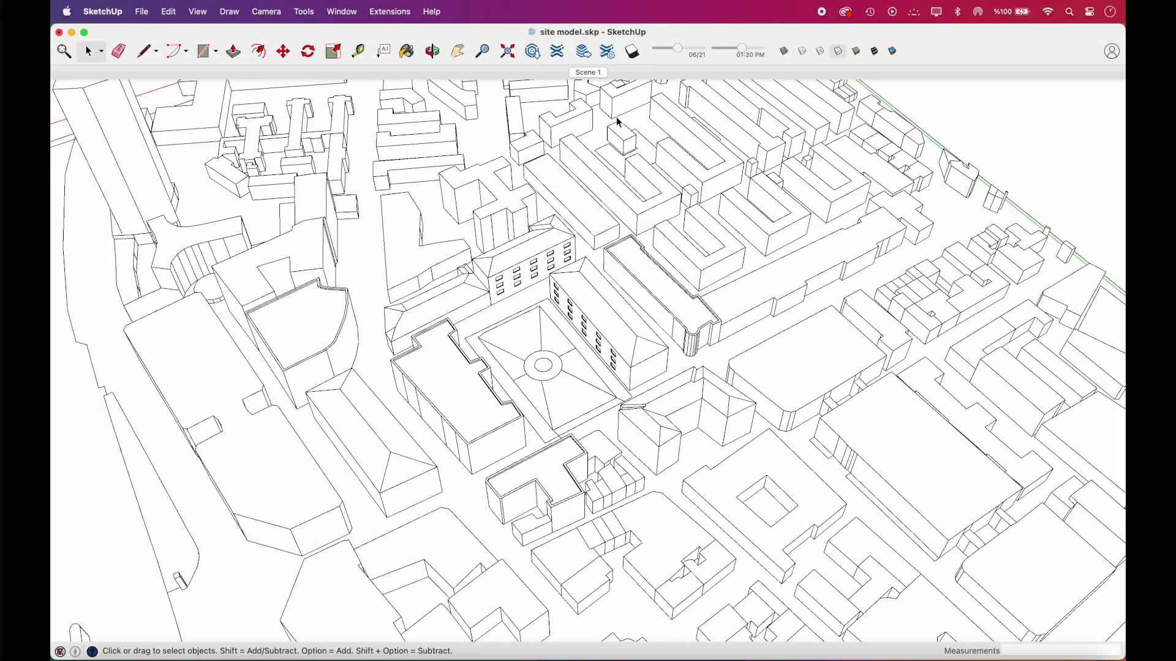
Jump to the Scene 1 view and export it as a 2D PNG named 'site model'.
left_click(597, 73)
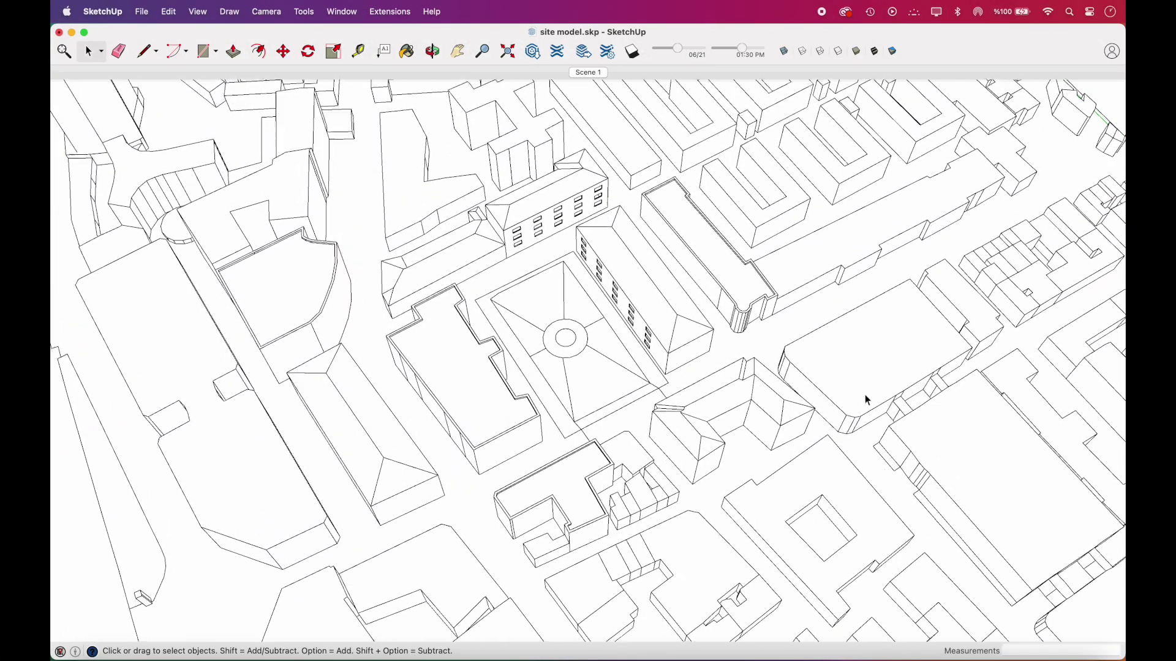
left_click(143, 12)
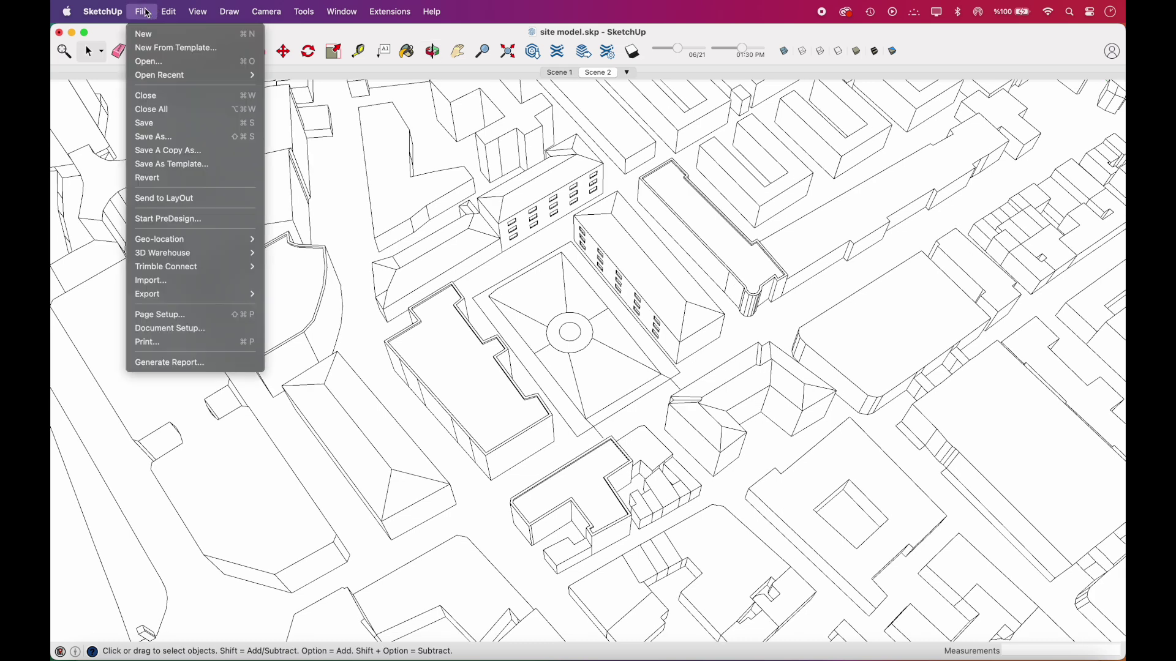
mouse_move(225, 297)
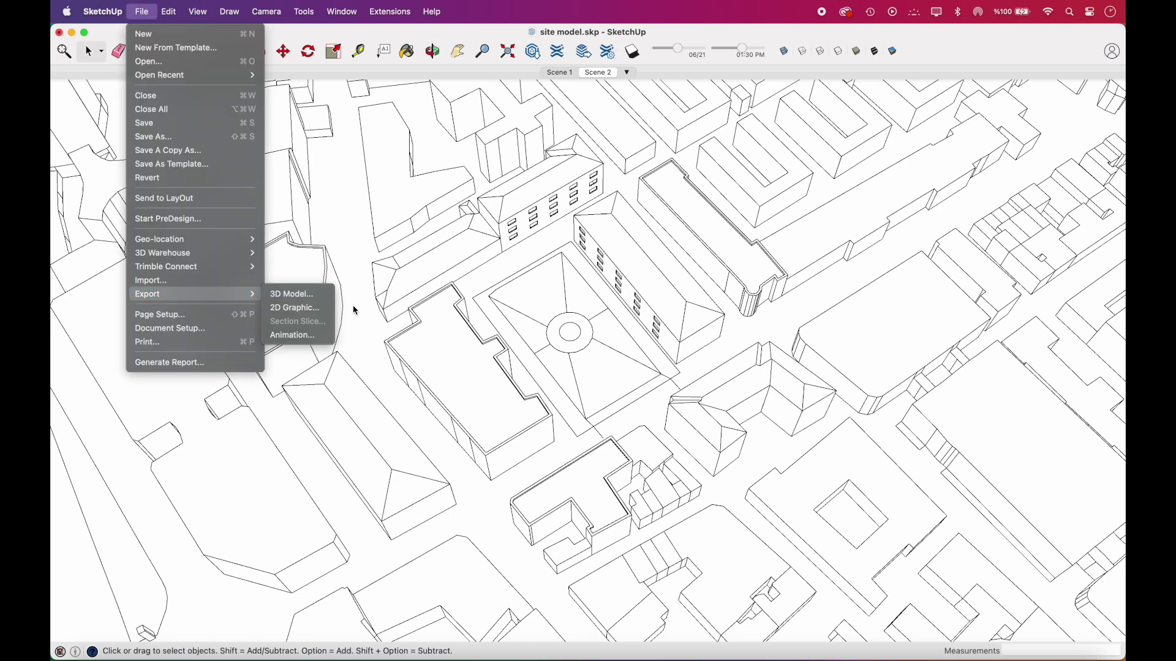
left_click(326, 309)
left_click(578, 366)
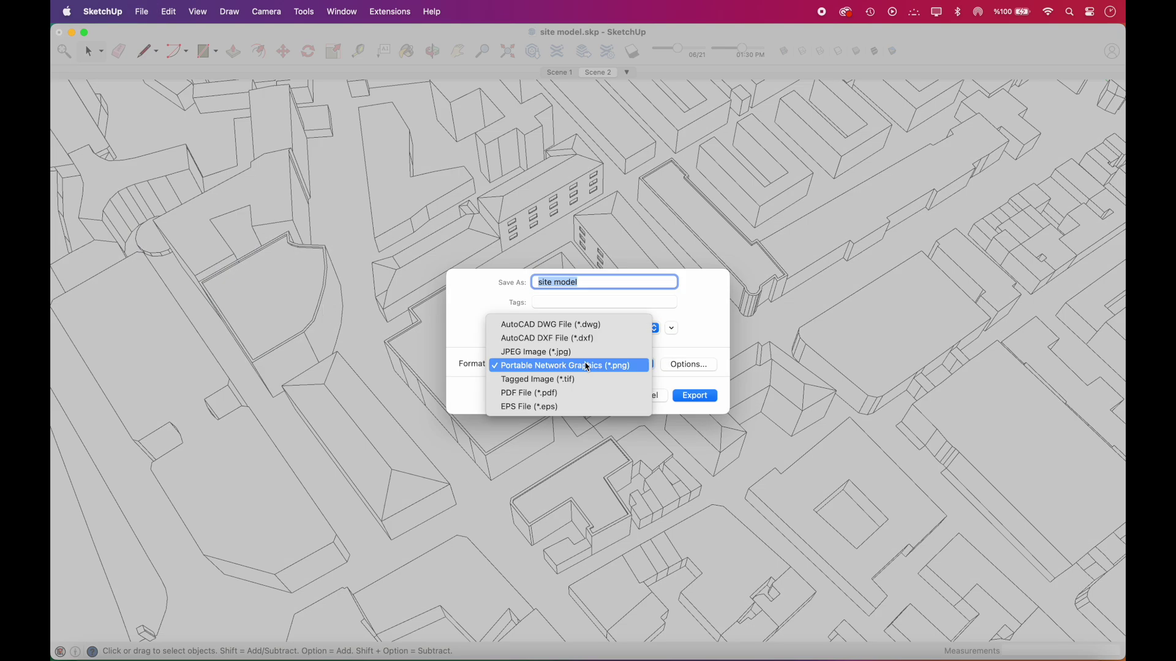
left_click(583, 394)
left_click(586, 282)
type("- diagram")
left_click(702, 397)
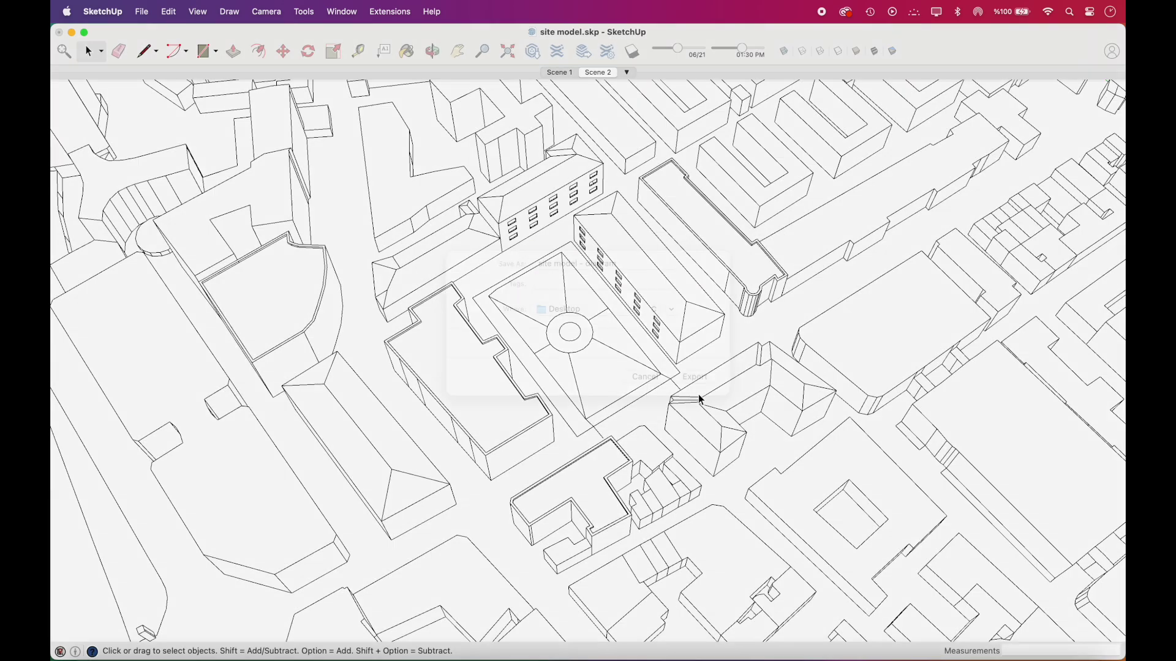
left_click(341, 12)
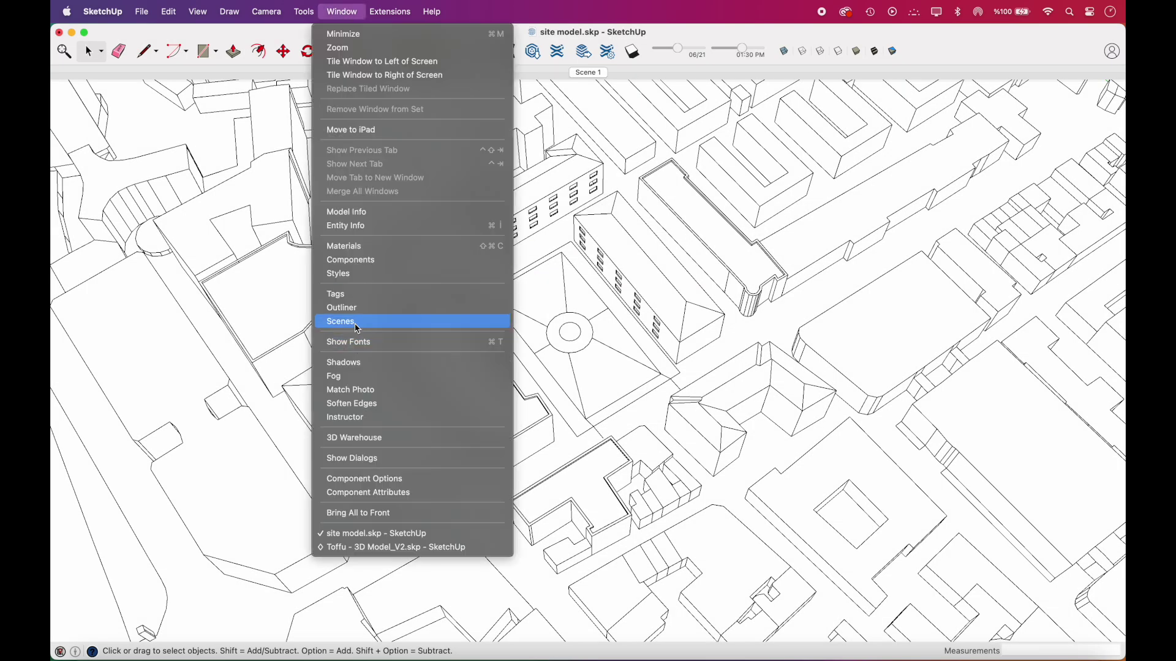
Add Scene 2 from the current view in the Scenes panel.
left_click(358, 329)
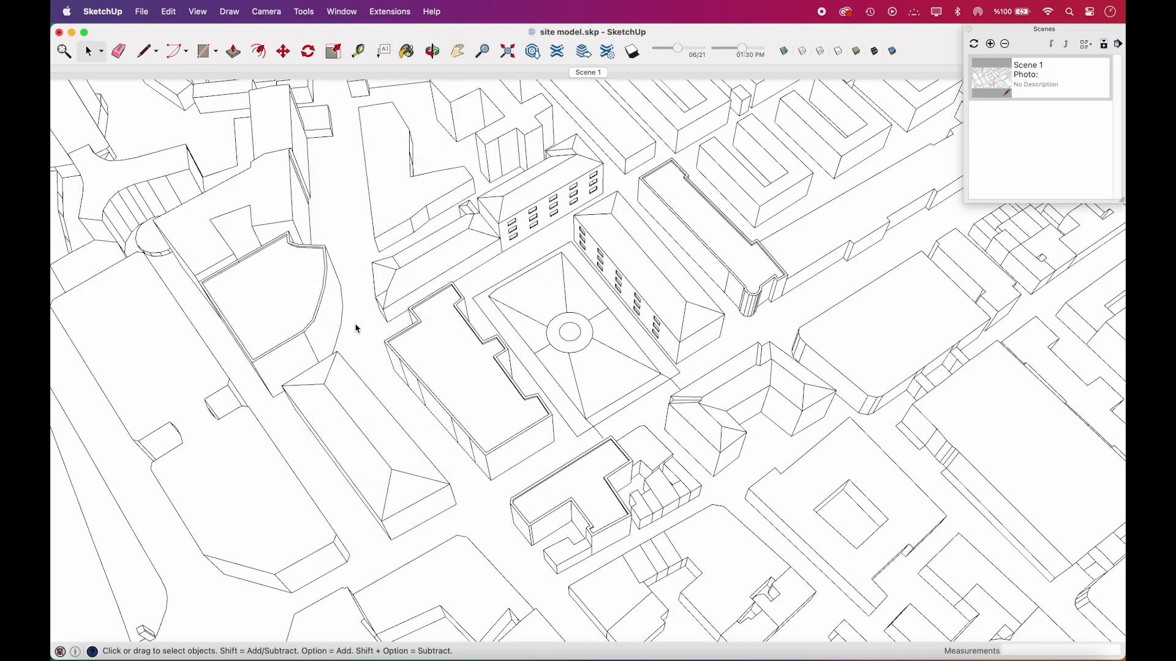
left_click(991, 44)
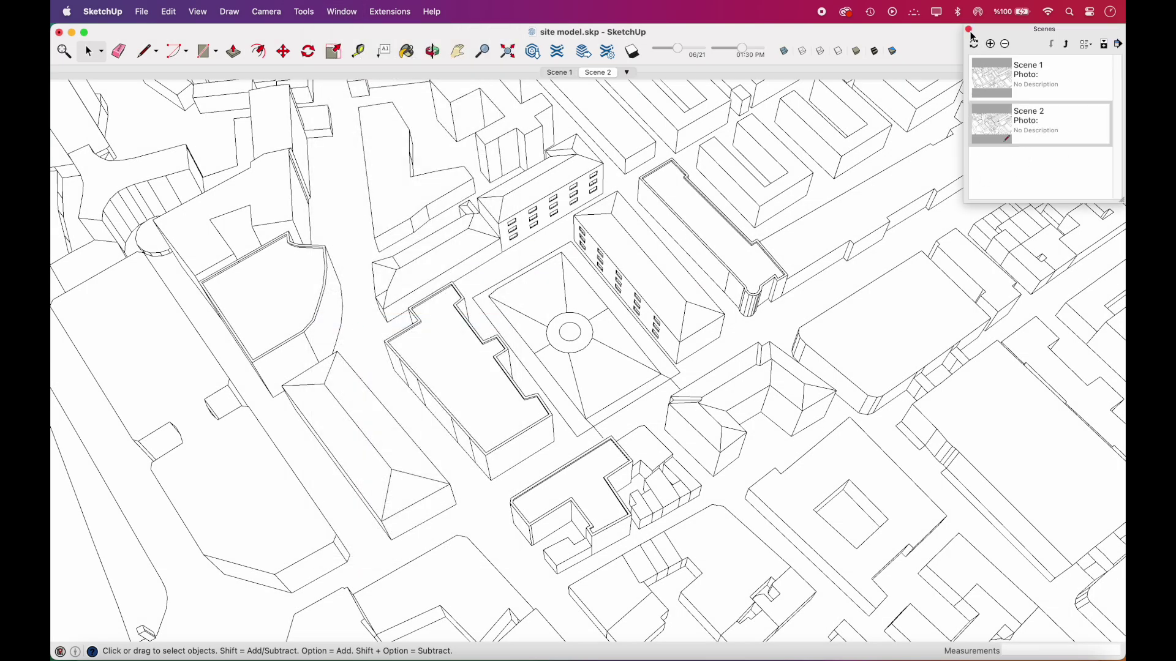
left_click(969, 29)
Turn on shadows with darkness 58 and time set to 07/24, 10:12 AM.
left_click(634, 53)
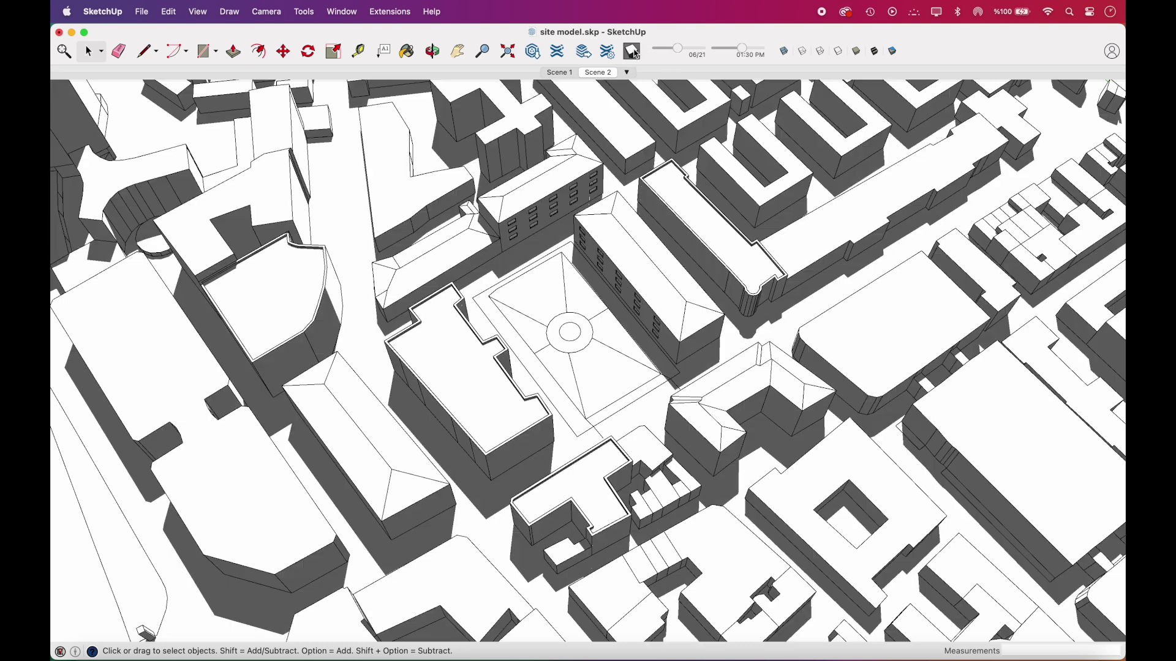
left_click(335, 17)
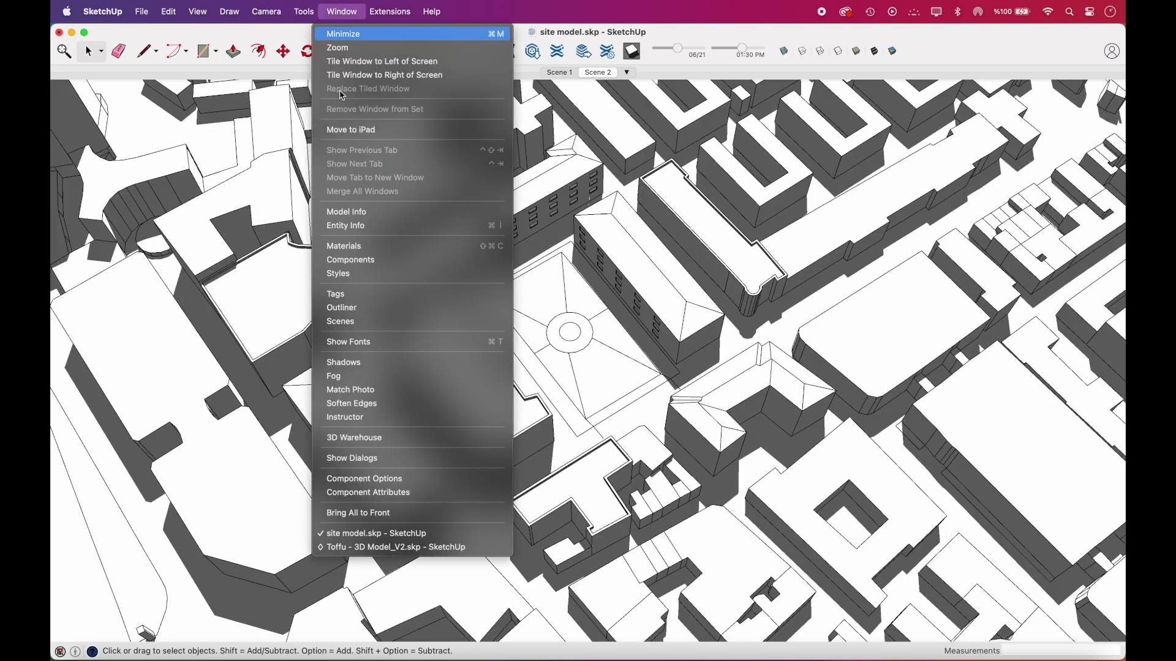
left_click(378, 366)
left_click_drag(1019, 112, 1041, 114)
left_click_drag(1040, 56, 1025, 57)
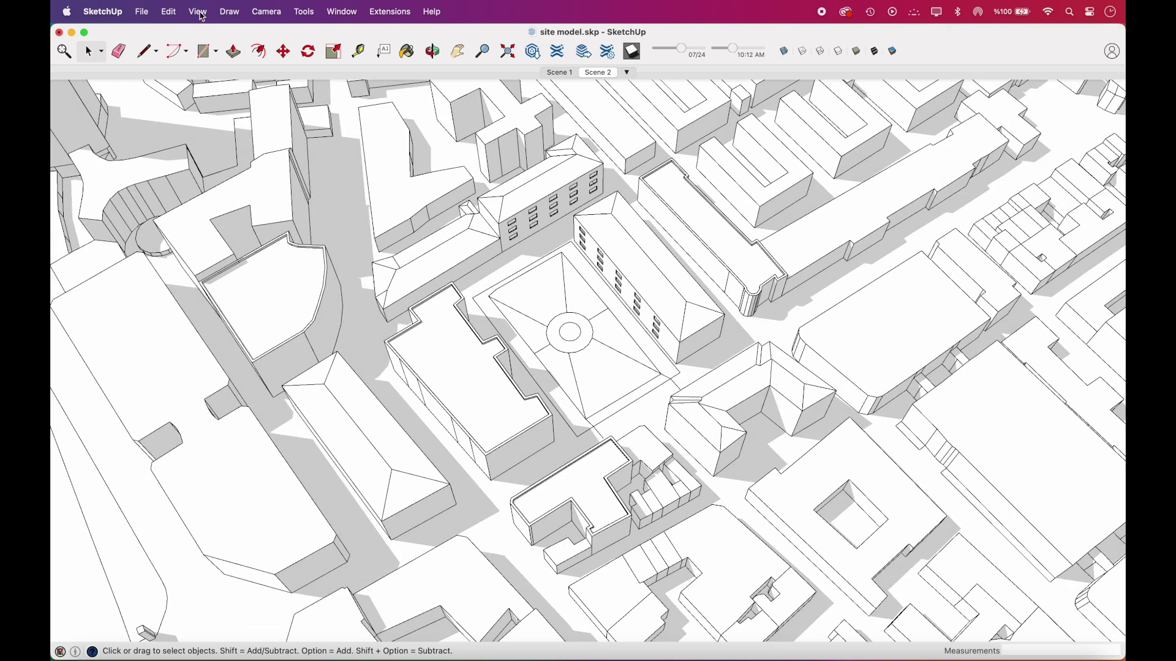
Switch off edge display so only the grey shadow shapes remain.
left_click(198, 11)
mouse_move(282, 243)
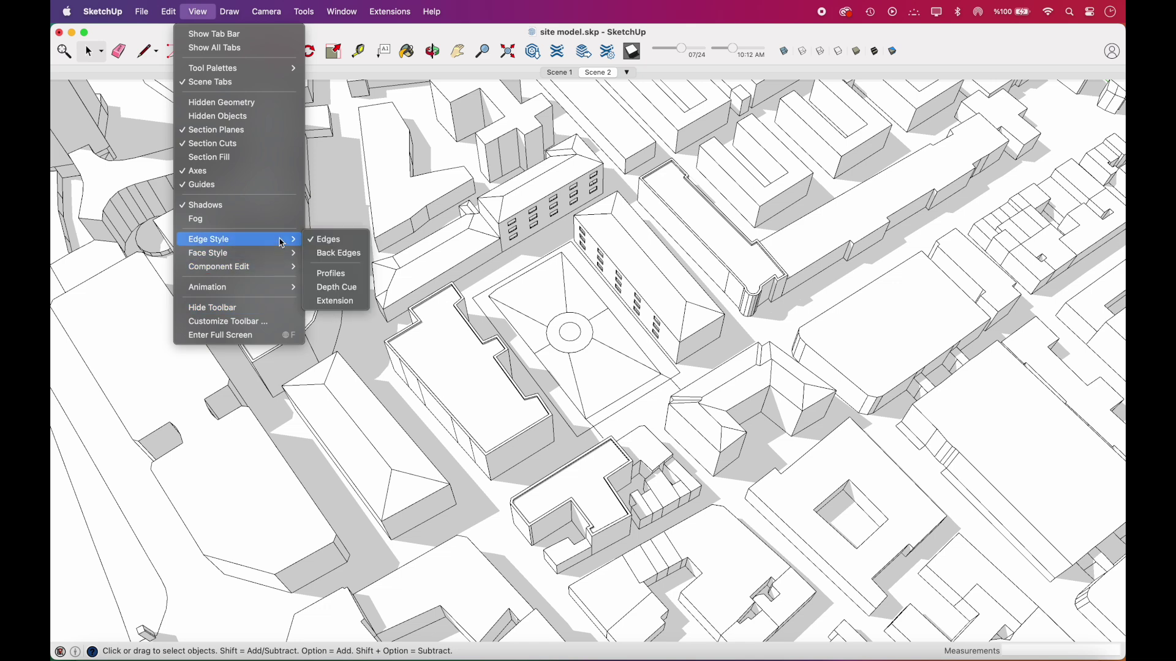
left_click(327, 243)
left_click(141, 12)
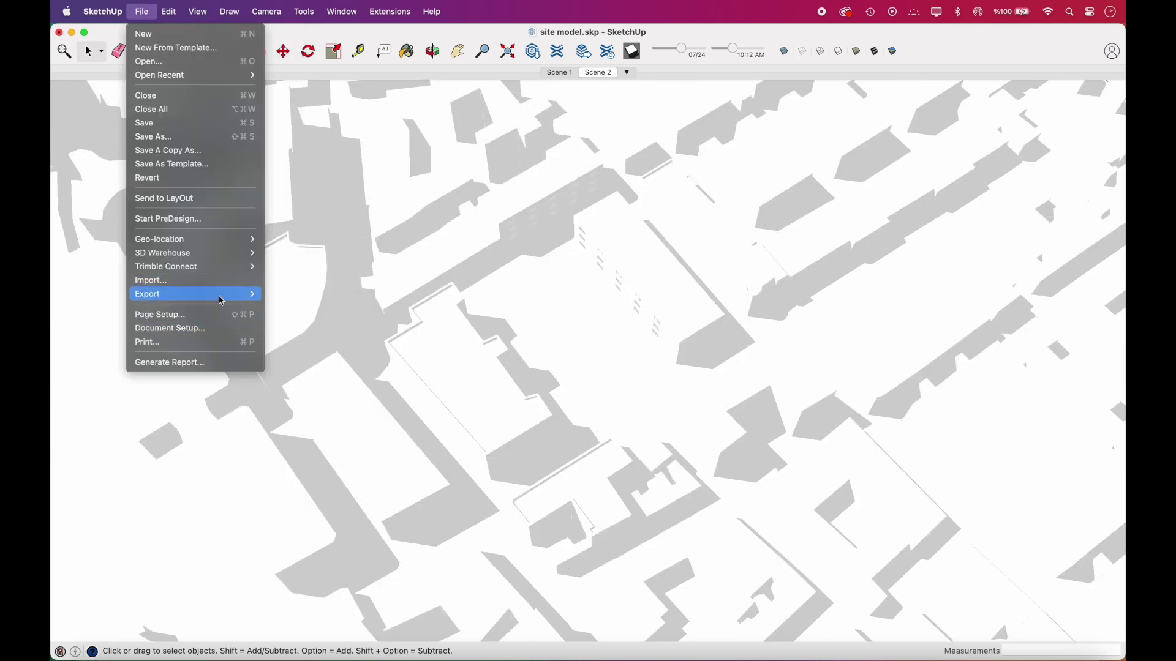
Export the shadow view as an anti-aliased, transparent PNG named 'site model - diagram shadows'.
mouse_move(230, 296)
left_click(291, 308)
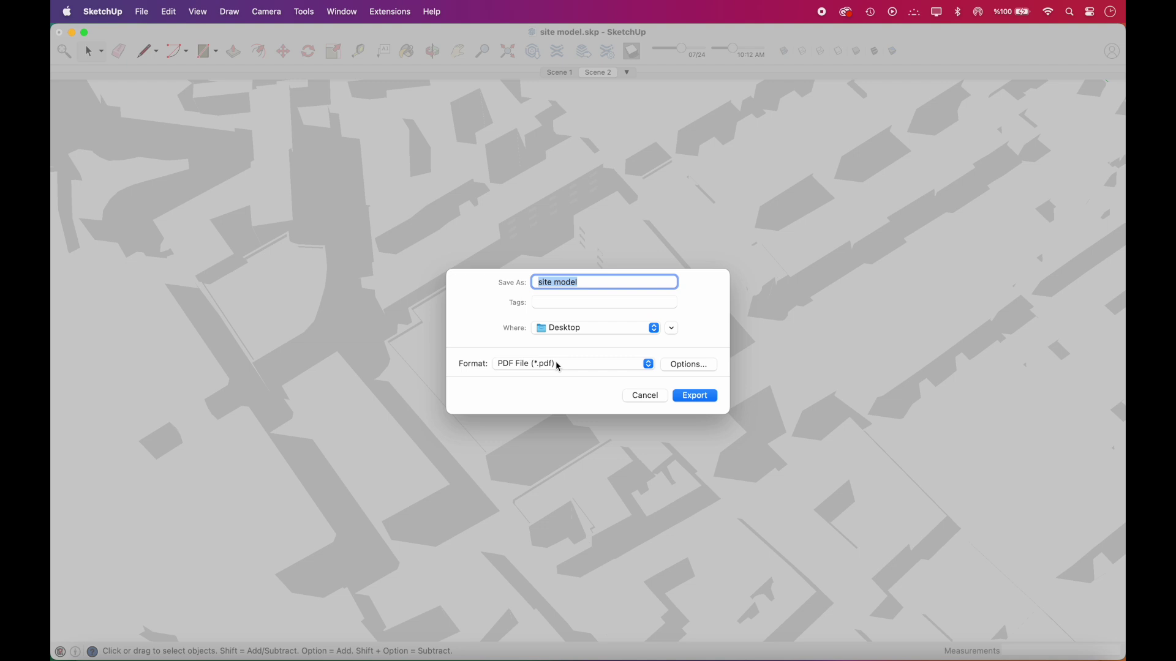
left_click(552, 366)
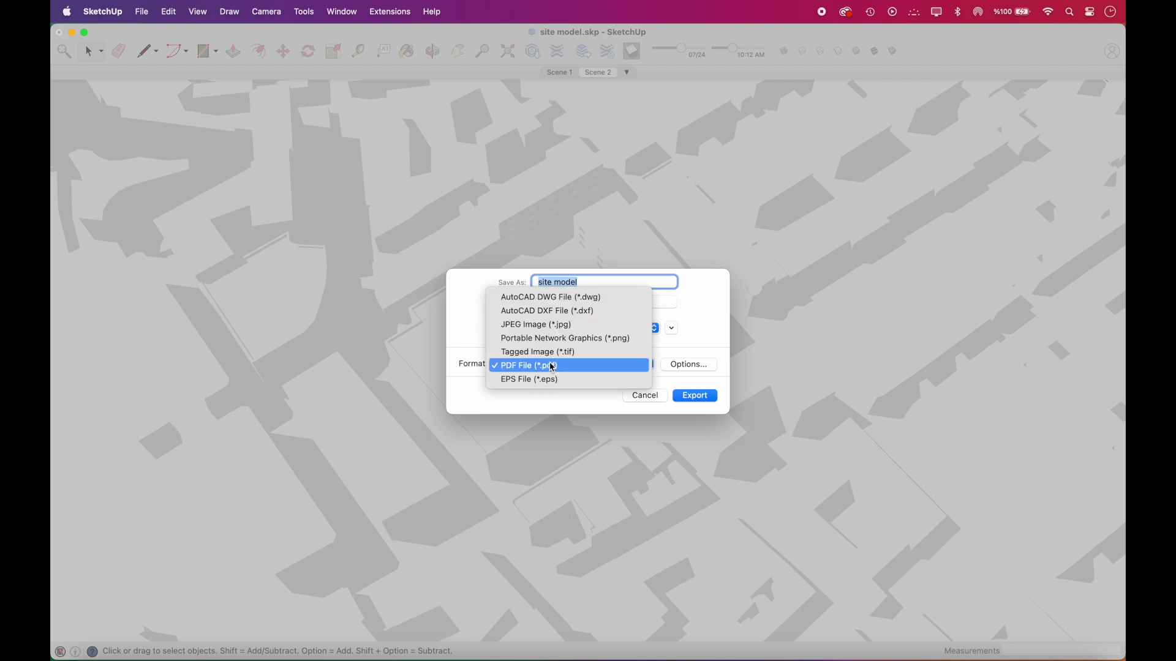
left_click(560, 339)
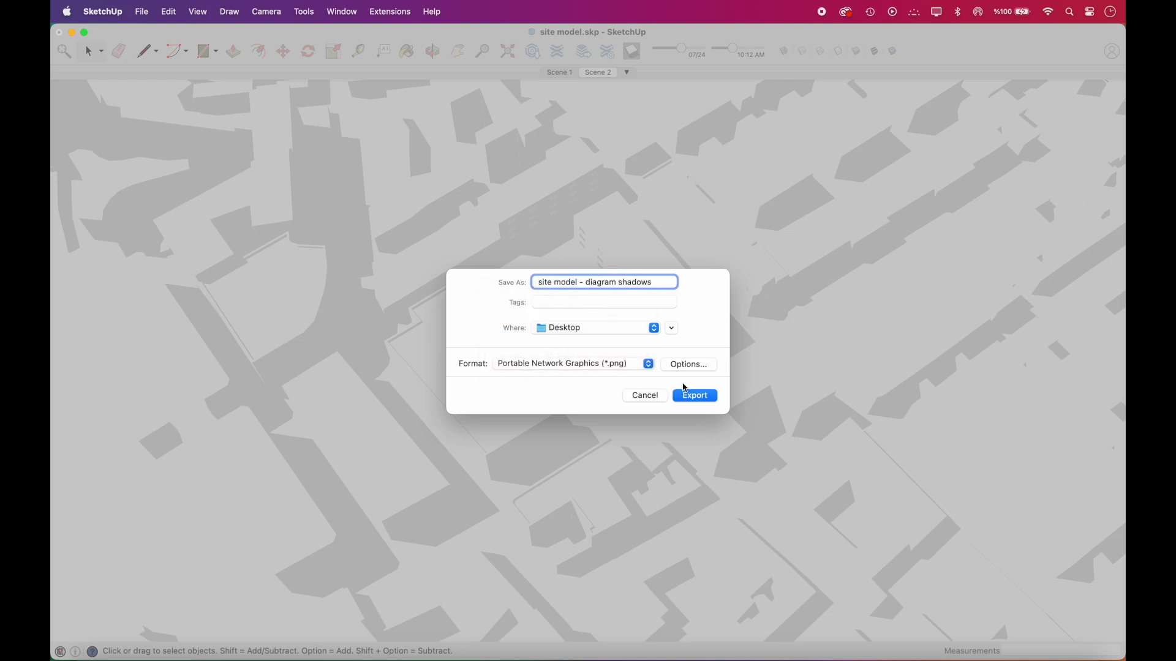
left_click(695, 366)
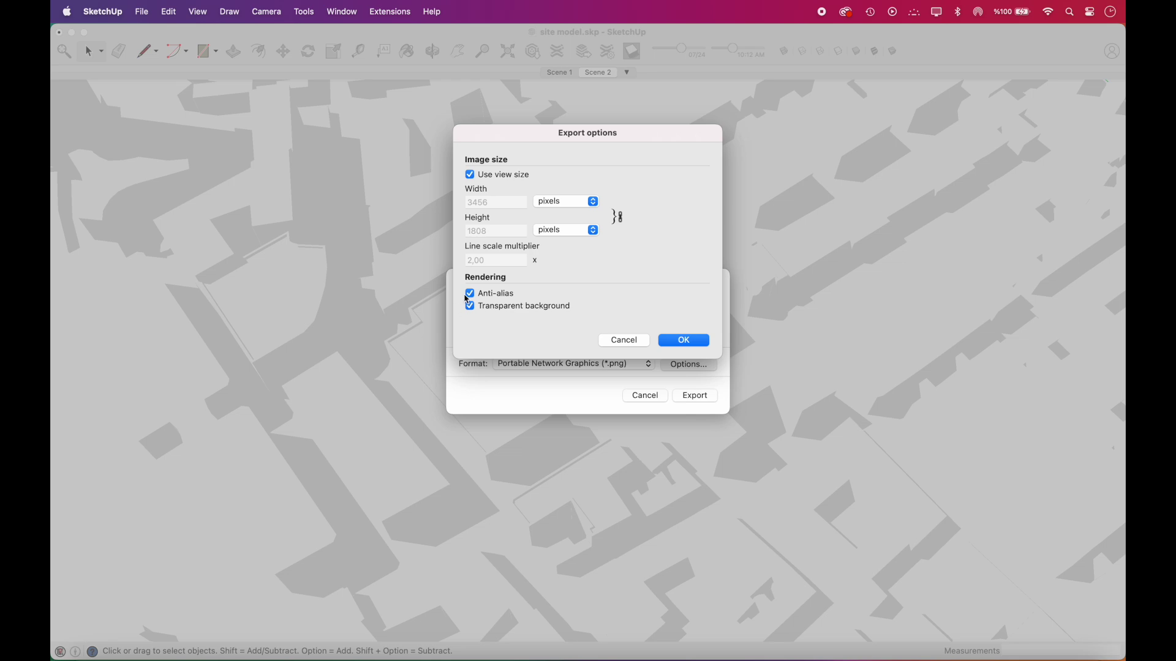
left_click(684, 340)
left_click(694, 396)
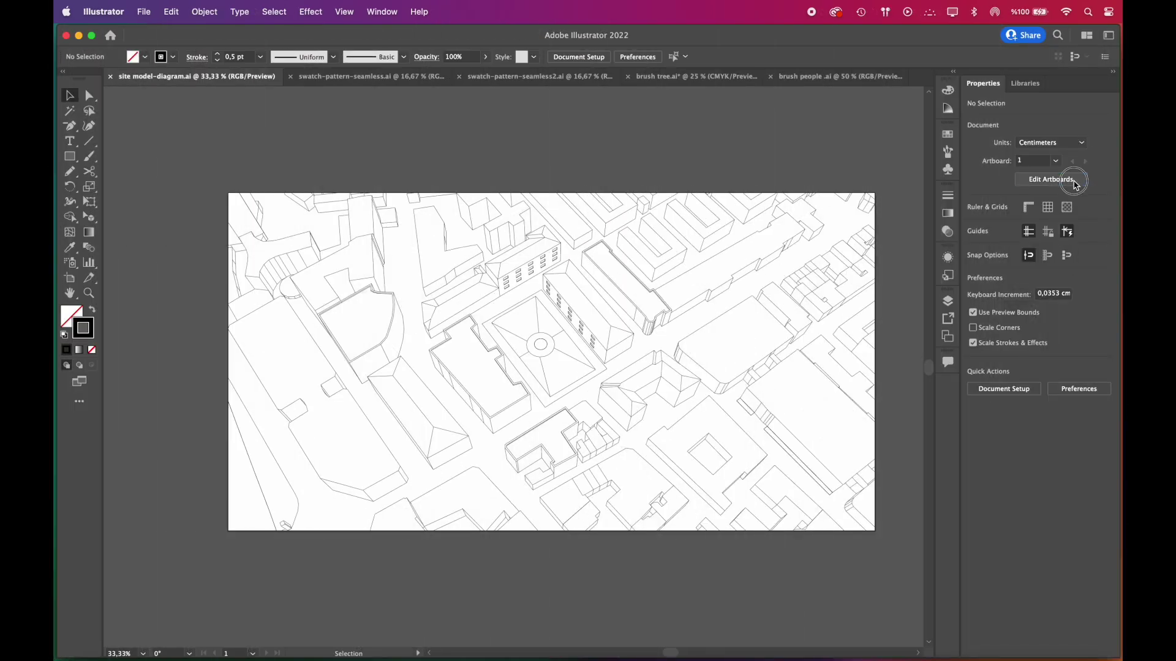
Set the artboard to 40 cm wide by 30 cm high and exit artboard editing.
left_click(1073, 181)
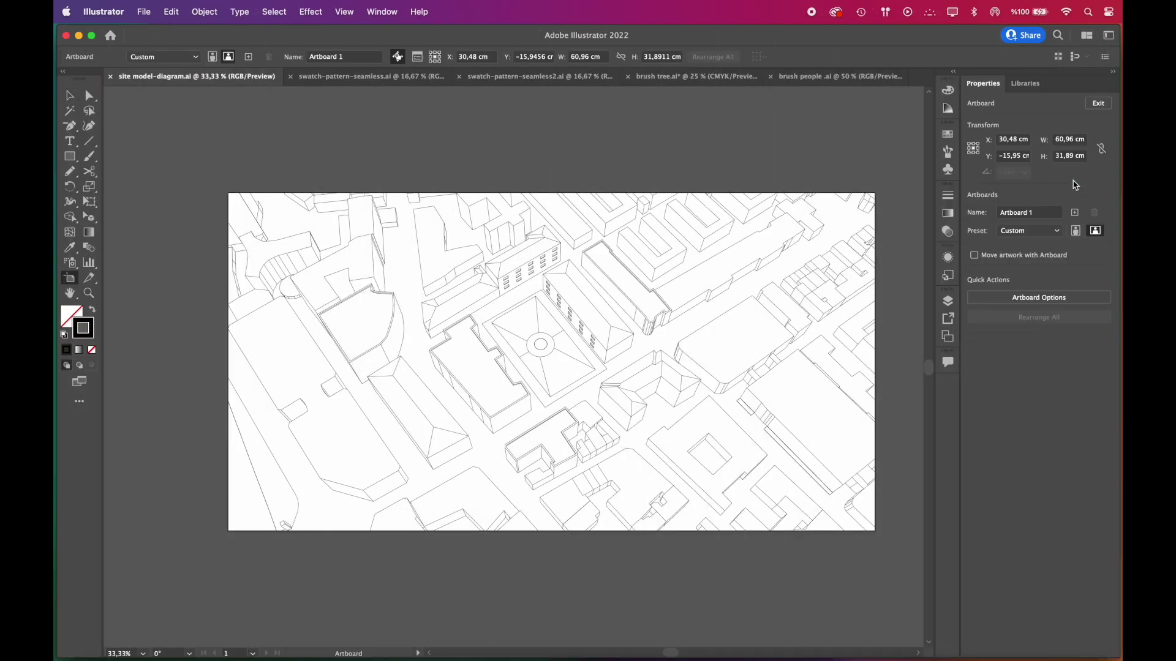
left_click(1069, 139)
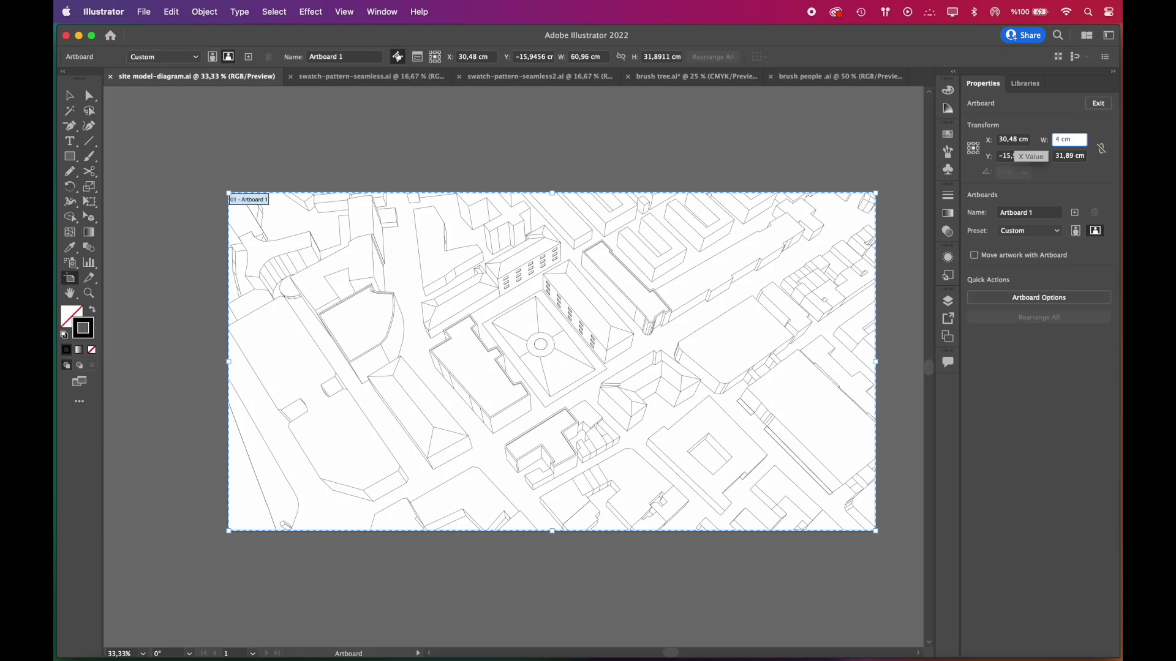
type("40")
key("BackSpace")
type("5")
key("Tab")
type("30")
key("Return")
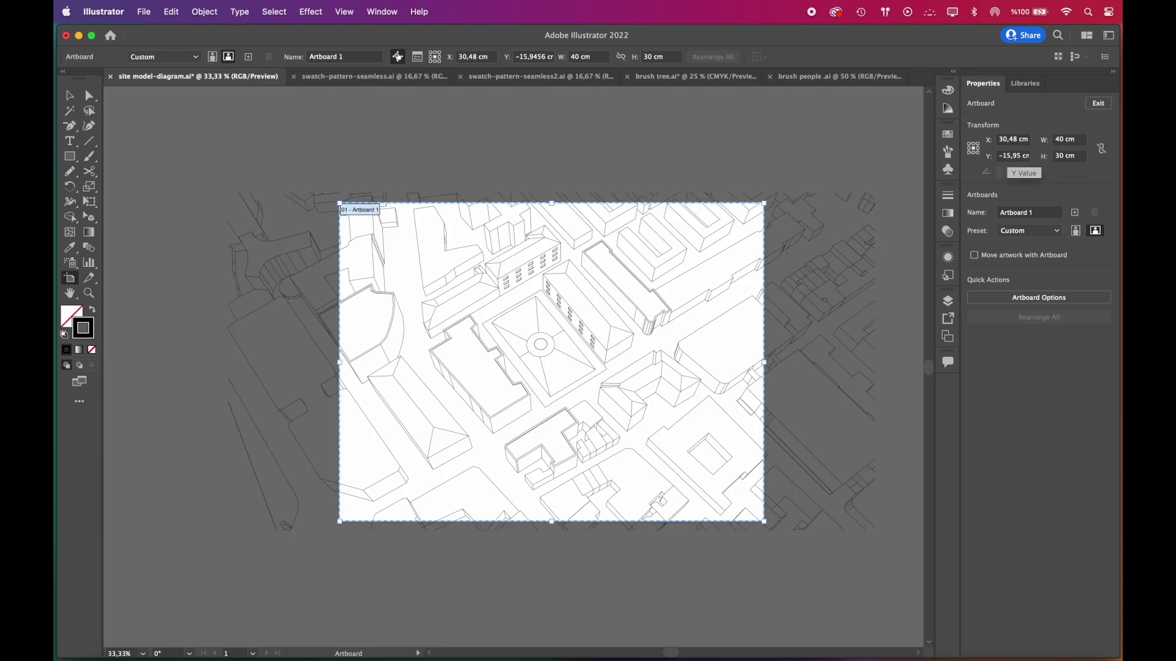
key("Escape")
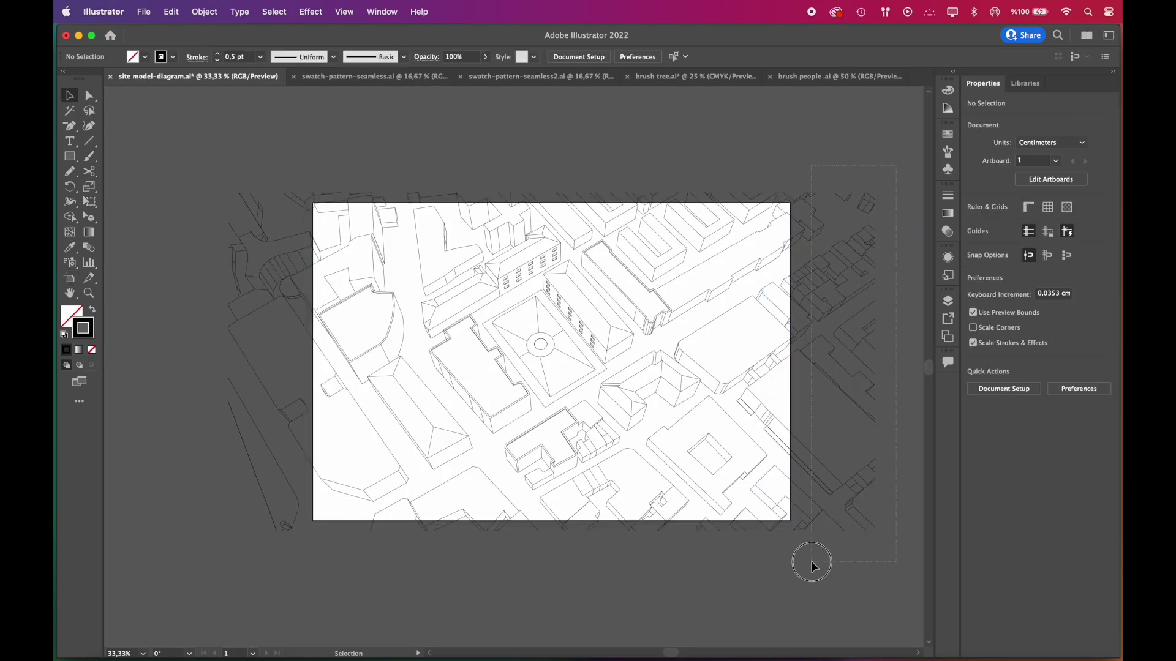
Delete the linework overhanging the artboard's right and left edges.
left_click_drag(811, 562, 805, 560)
key("Delete")
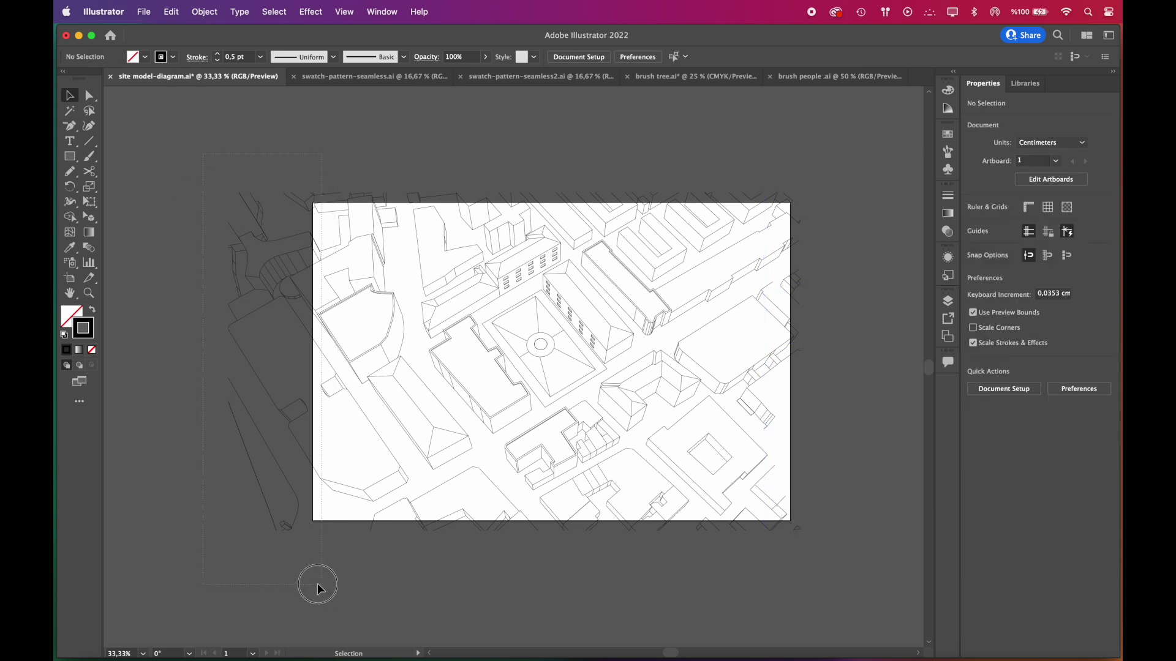
left_click_drag(318, 583, 303, 580)
key("Delete")
Draw a black rectangle covering the artboard and send it behind the linework.
key("m")
key("shift+x")
mouse_move(314, 203)
left_mouse_down()
mouse_move(798, 522)
mouse_move(790, 517)
left_mouse_up()
key("v")
key("ctrl+a")
key("ctrl+shift+bracketleft")
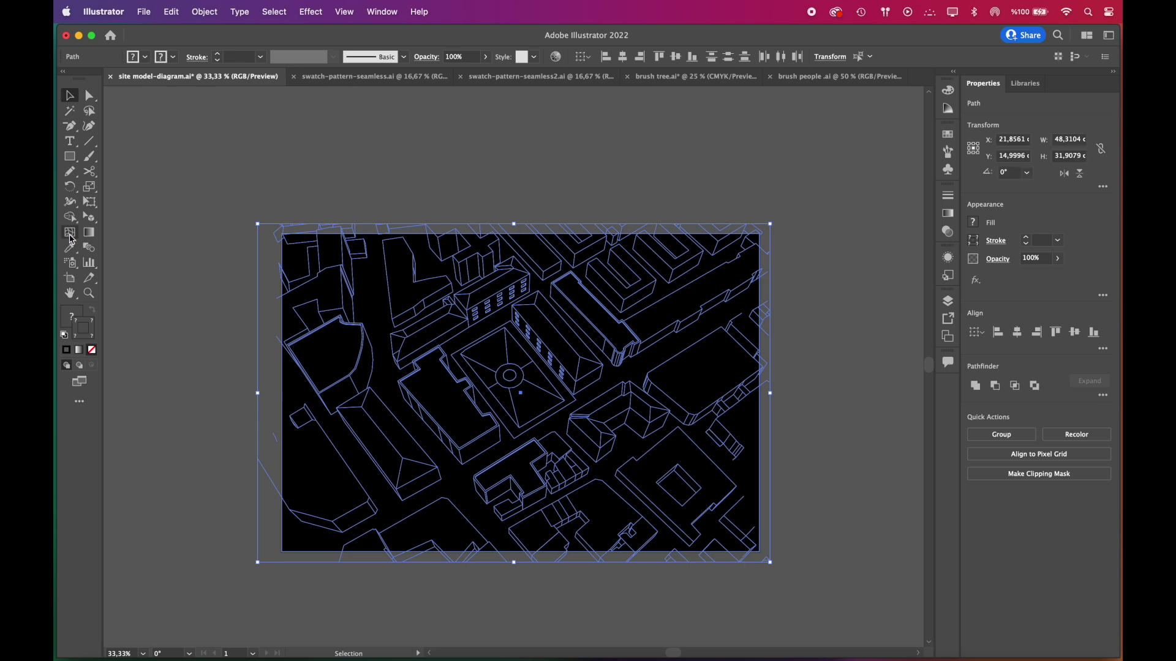
Trim the lines to the rectangle's edge with the Shape Builder tool.
left_click(72, 219)
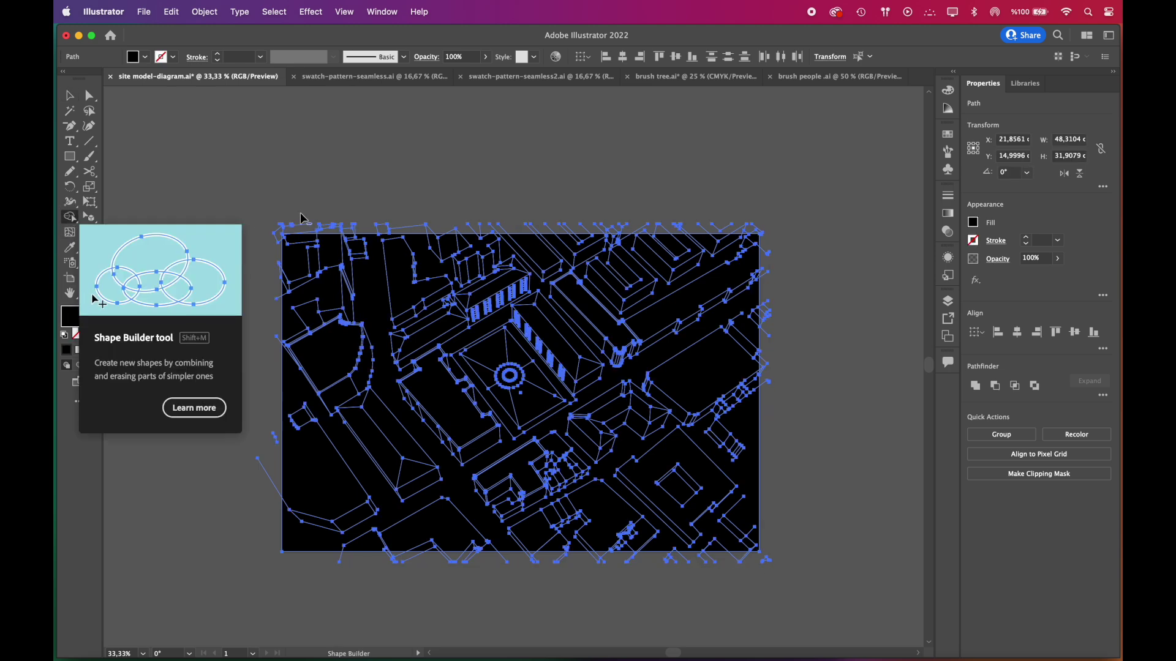
scroll(483, 297, "up", 5)
scroll(665, 289, "down", 2)
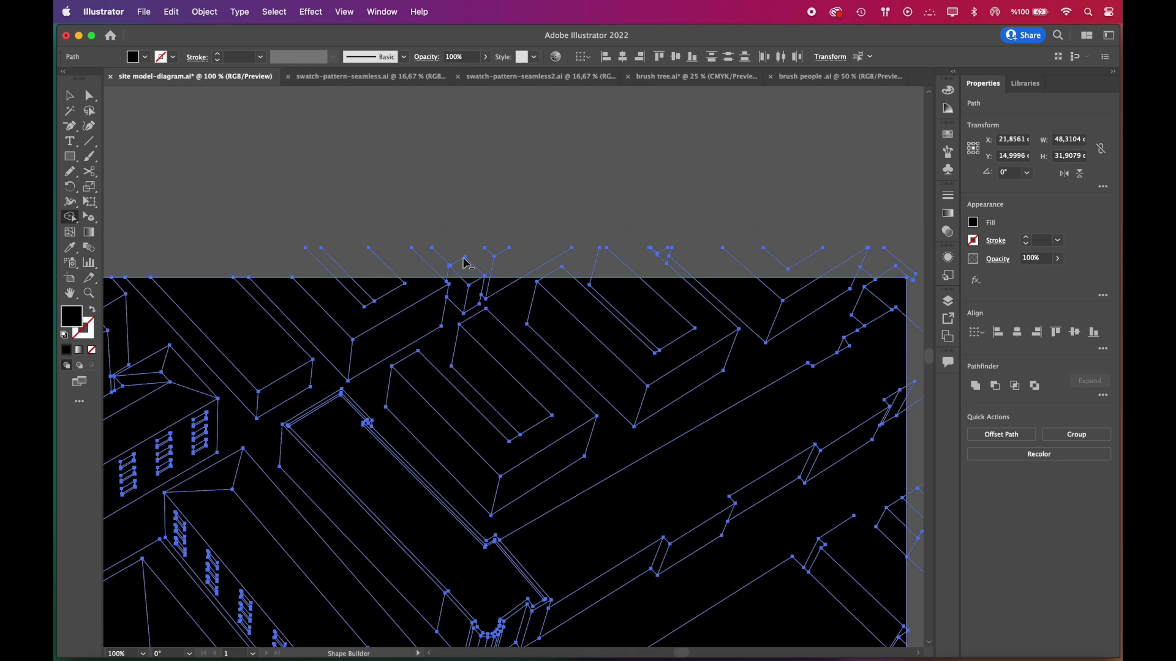
scroll(242, 257, "down", 2)
scroll(571, 290, "down", 10)
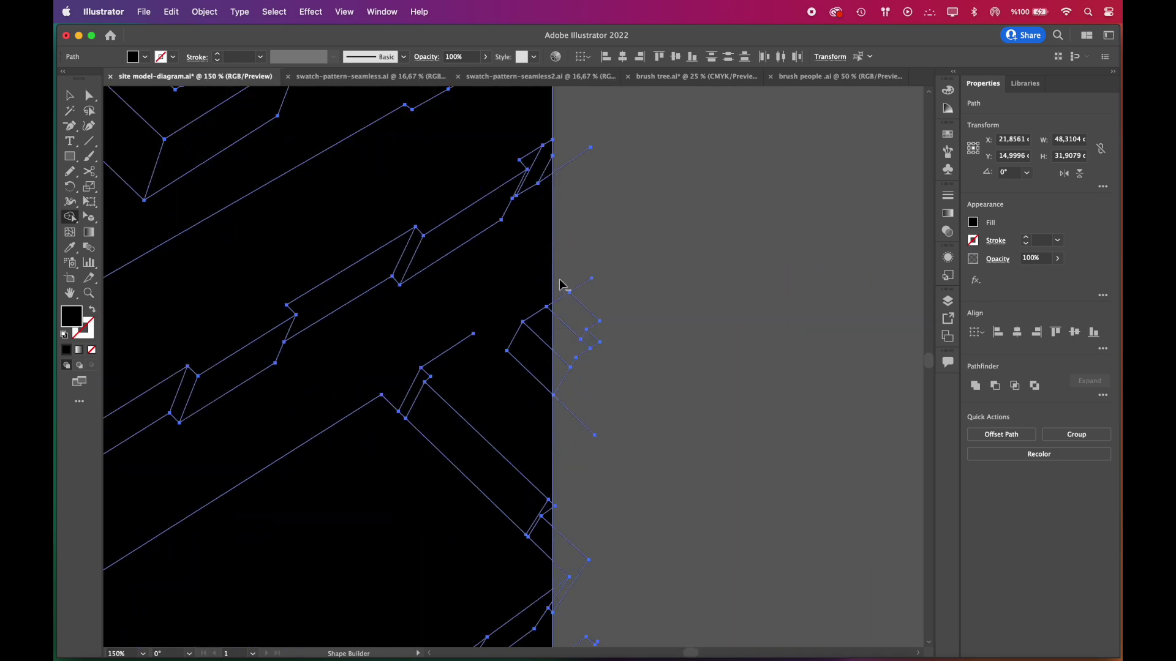
scroll(452, 439, "up", 2)
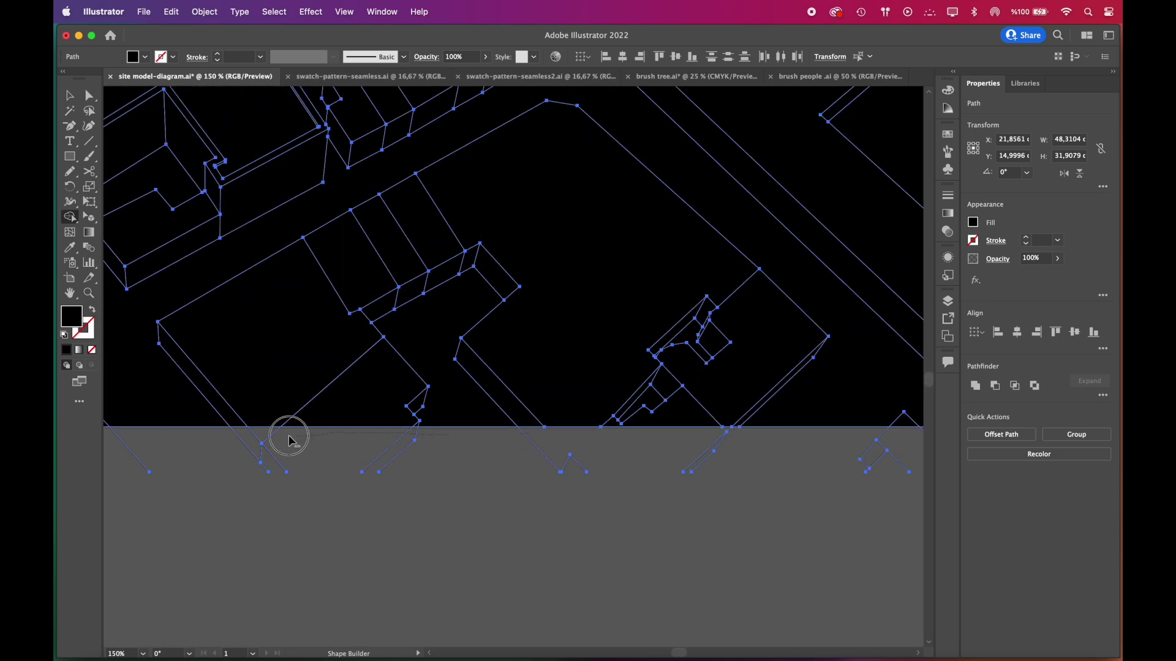
scroll(289, 440, "down", 5)
key("v")
left_click(855, 153)
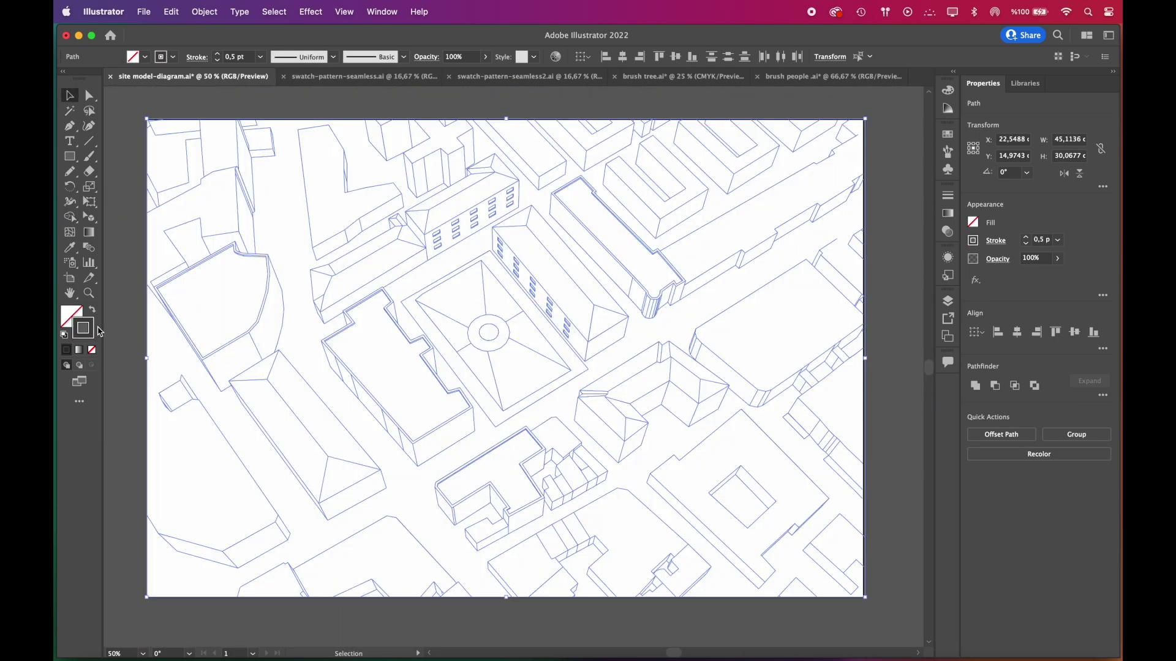
Give the linework a dark grey 3f3f3f stroke with round joins.
double_click(87, 337)
left_click_drag(410, 493, 411, 476)
left_click(507, 366)
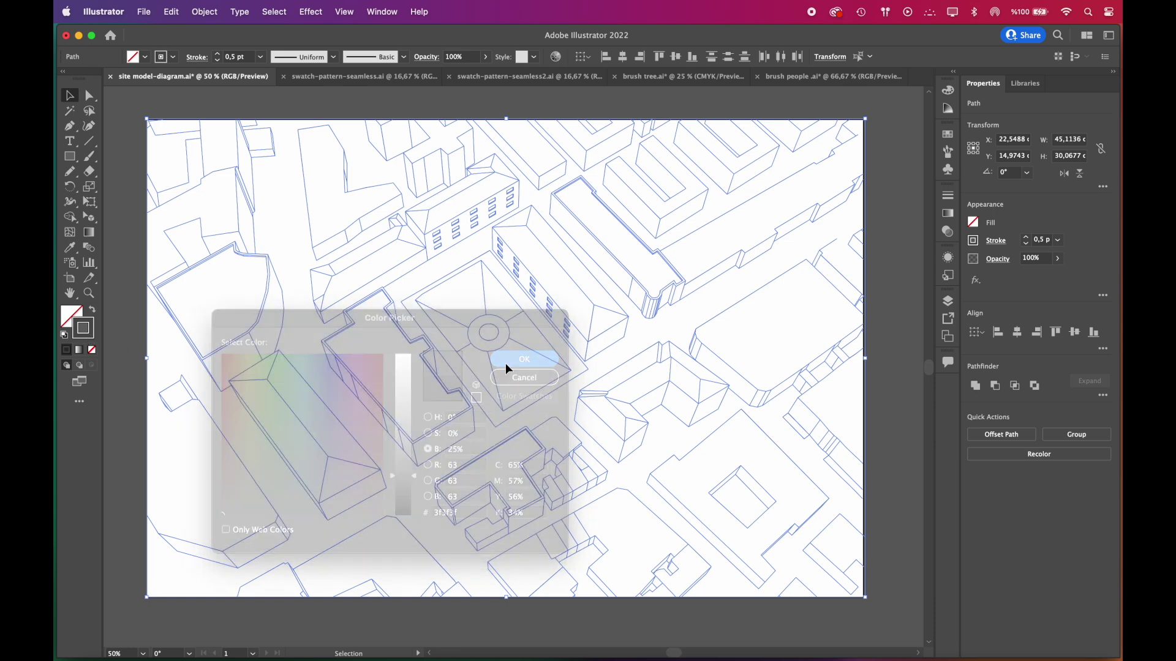
left_click(948, 198)
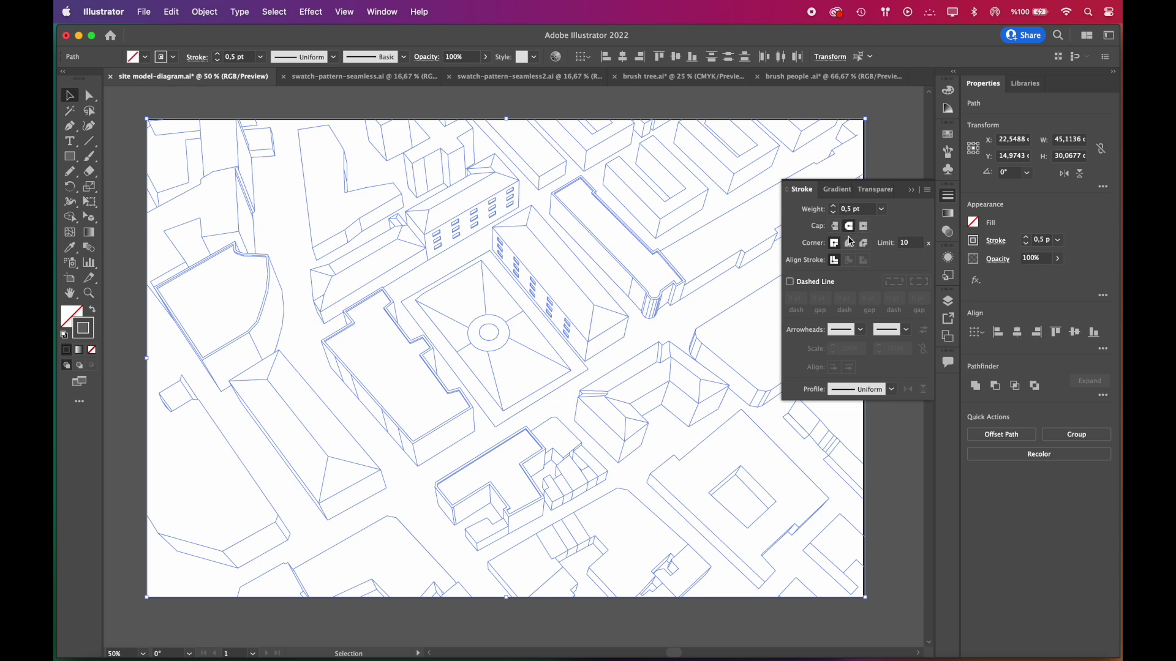
left_click(849, 244)
left_click(914, 192)
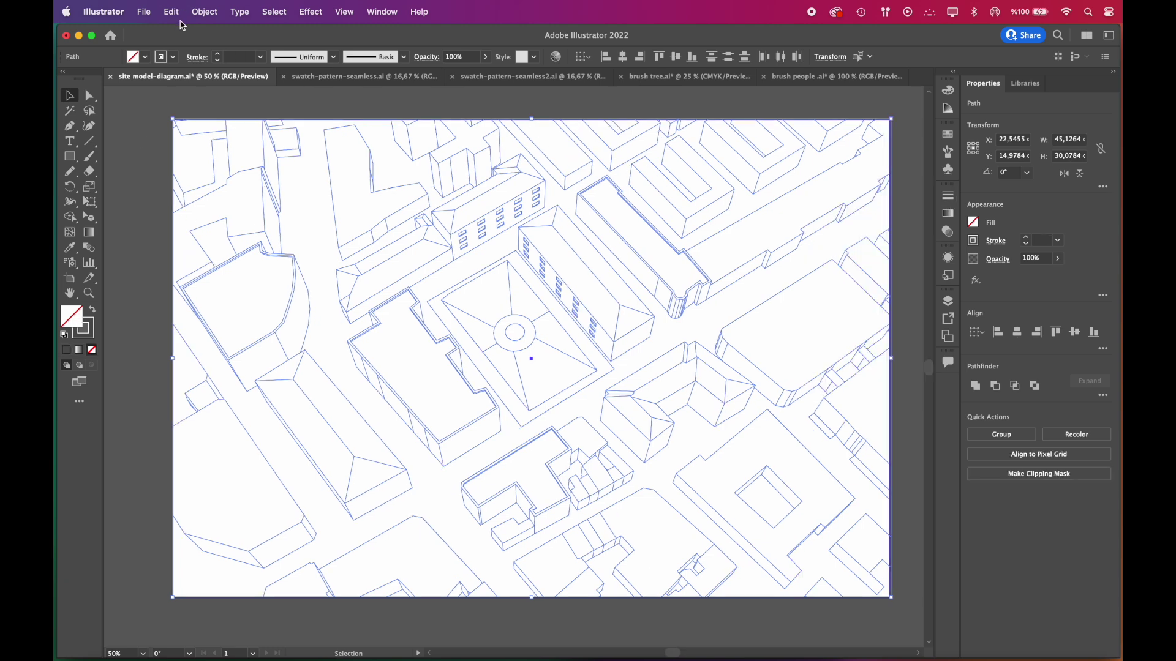
Convert the linework into a Live Paint group.
left_click(203, 12)
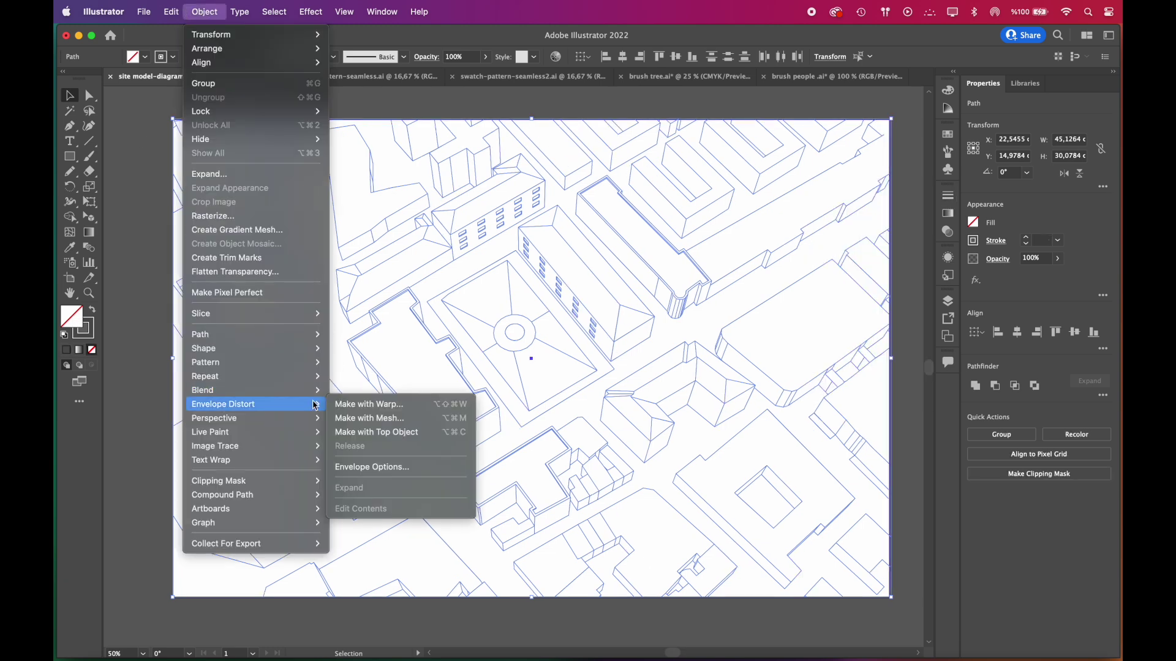
mouse_move(297, 432)
left_click(382, 435)
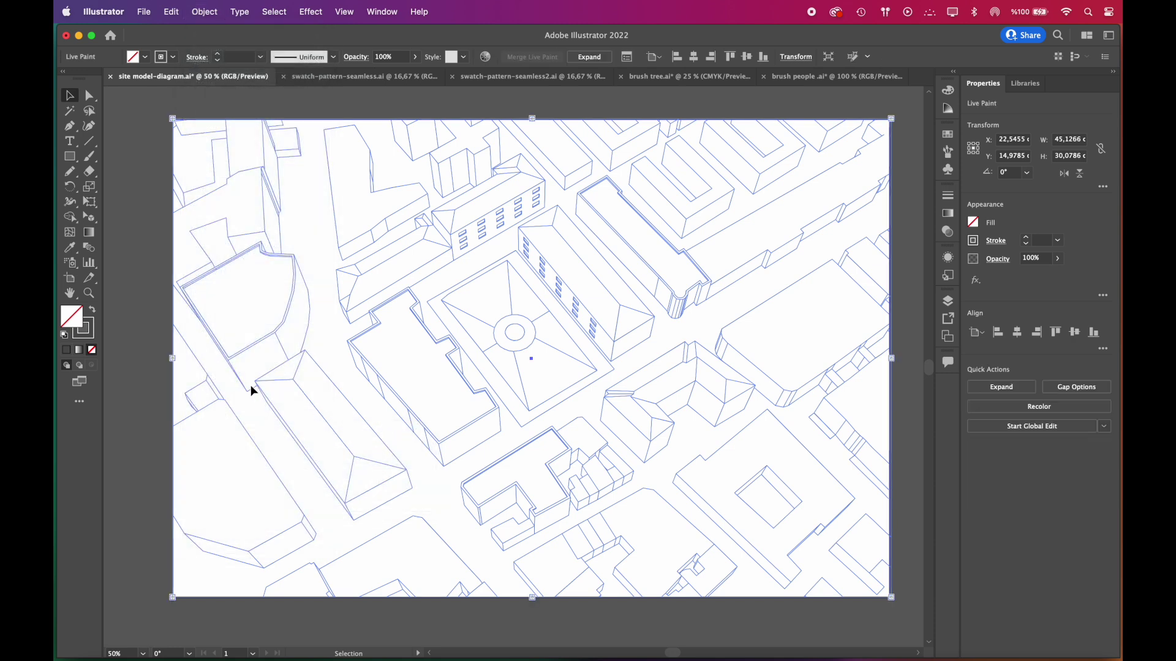
Fill the site faces light grey efefef with no stroke using the Live Paint Bucket.
left_click(145, 359)
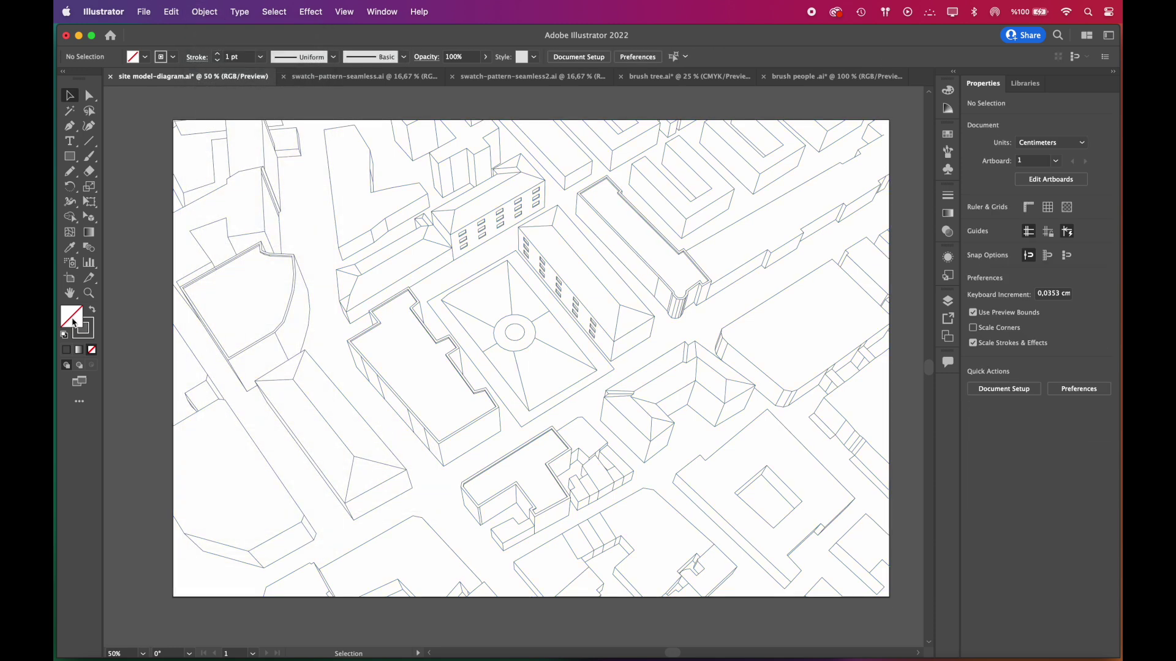
double_click(72, 320)
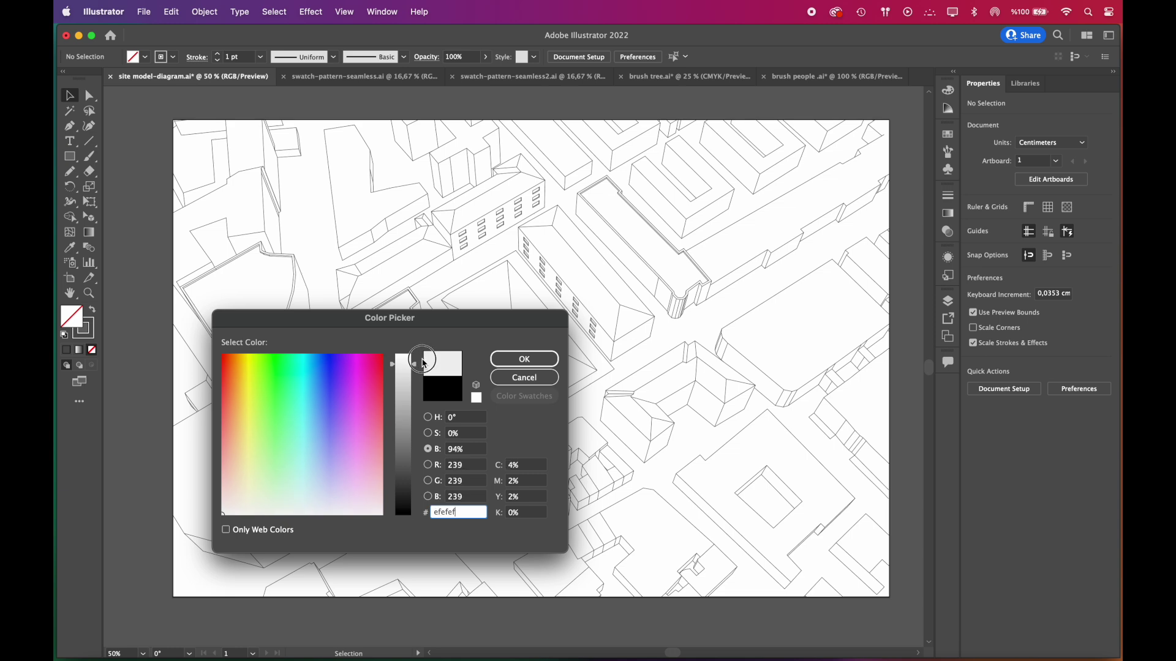
left_click(524, 359)
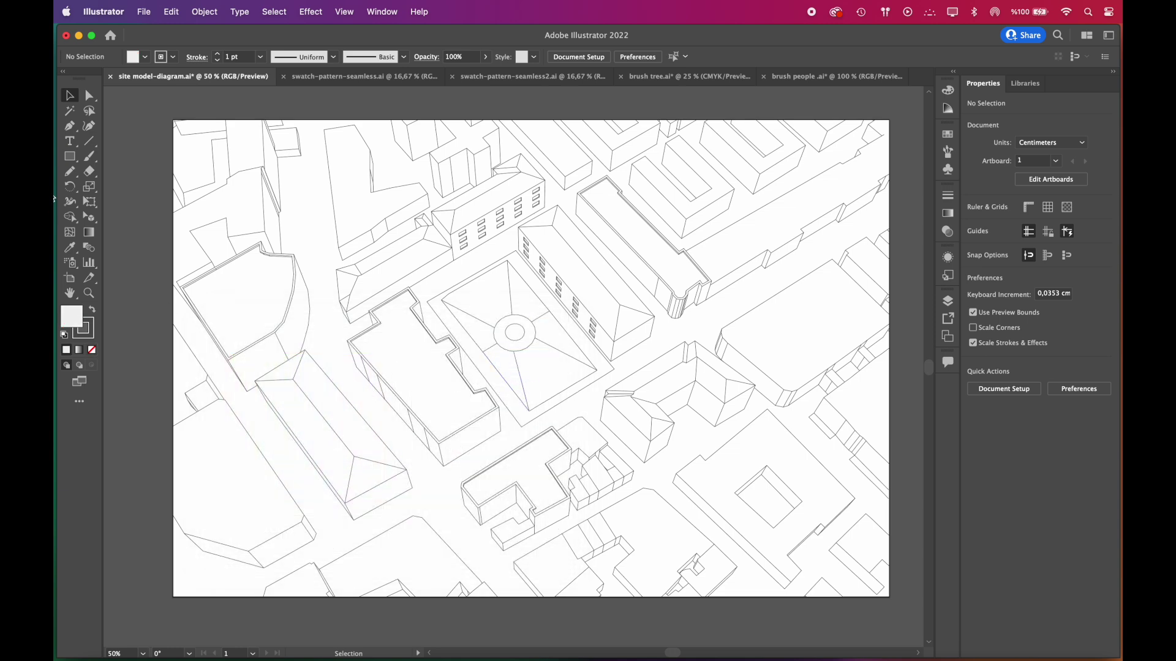
left_click_drag(70, 217, 116, 234)
left_click(84, 331)
left_click(92, 349)
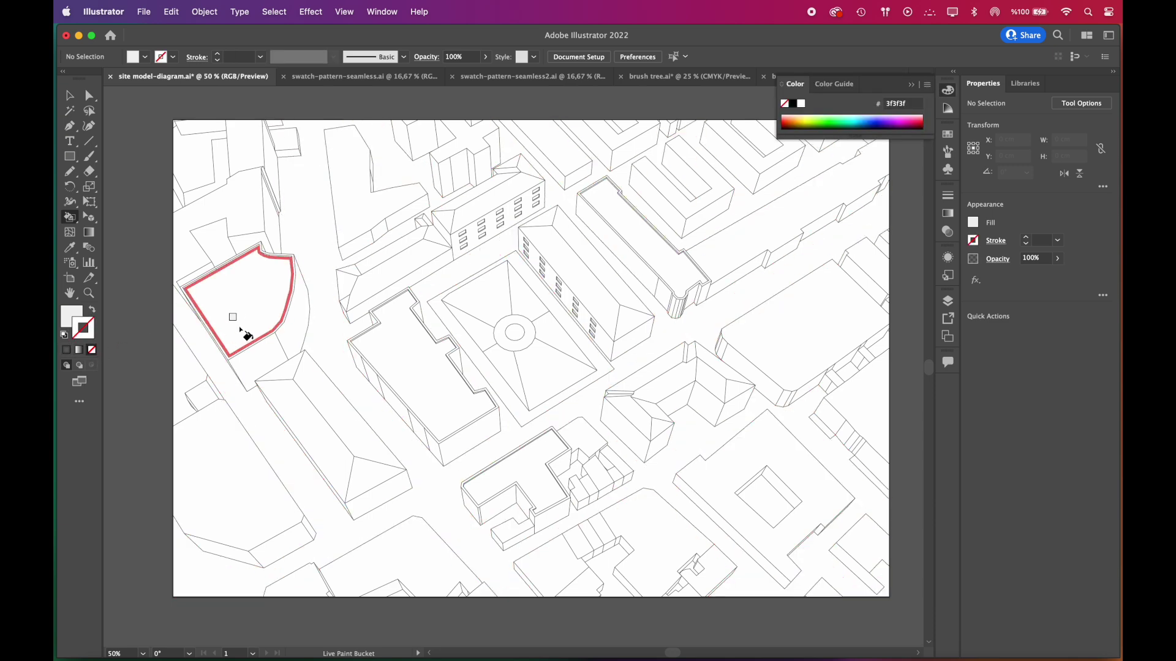
left_click(243, 330)
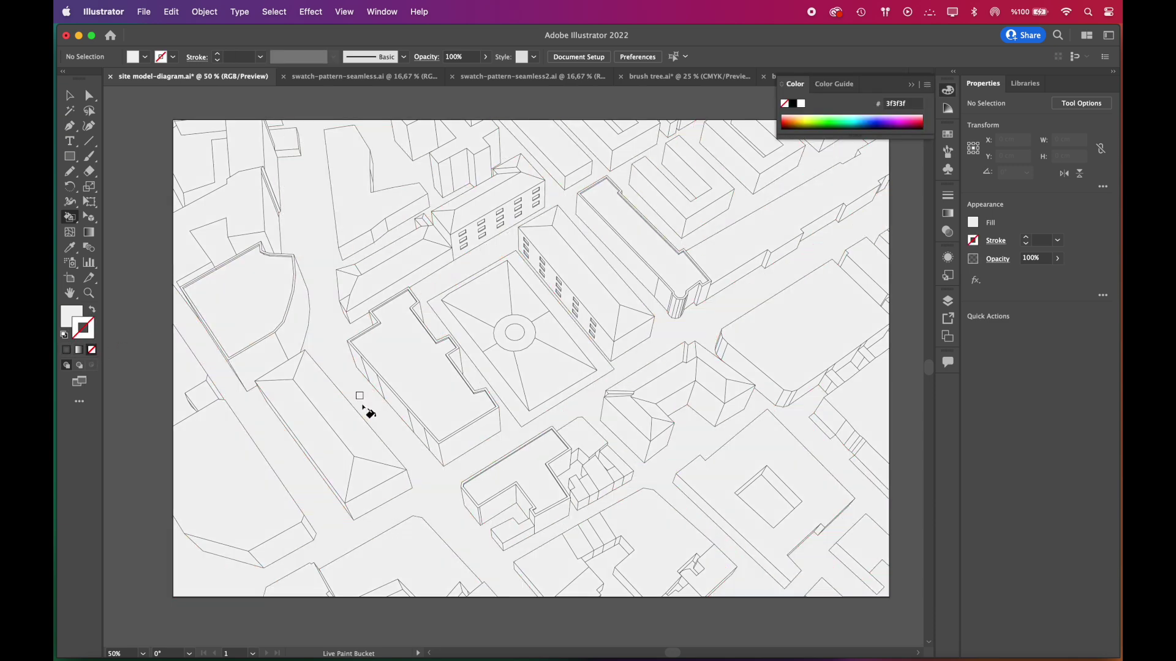
Paint the streets and some building sides darker grey e5e5e5.
key("a")
double_click(71, 316)
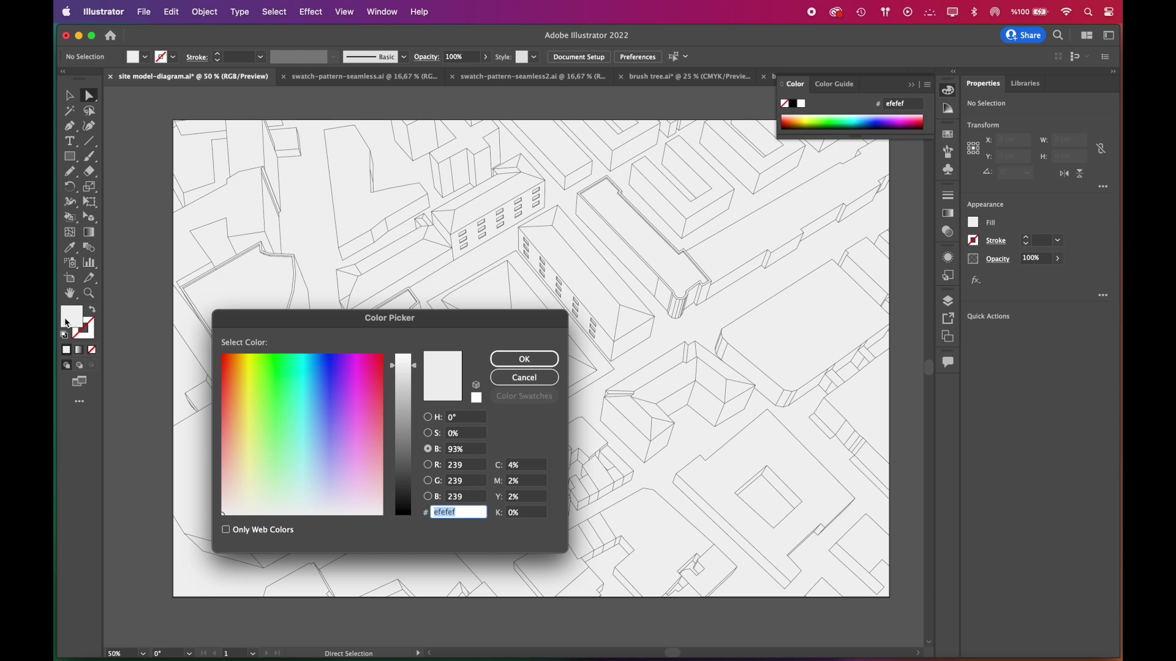
left_click(494, 361)
key("k")
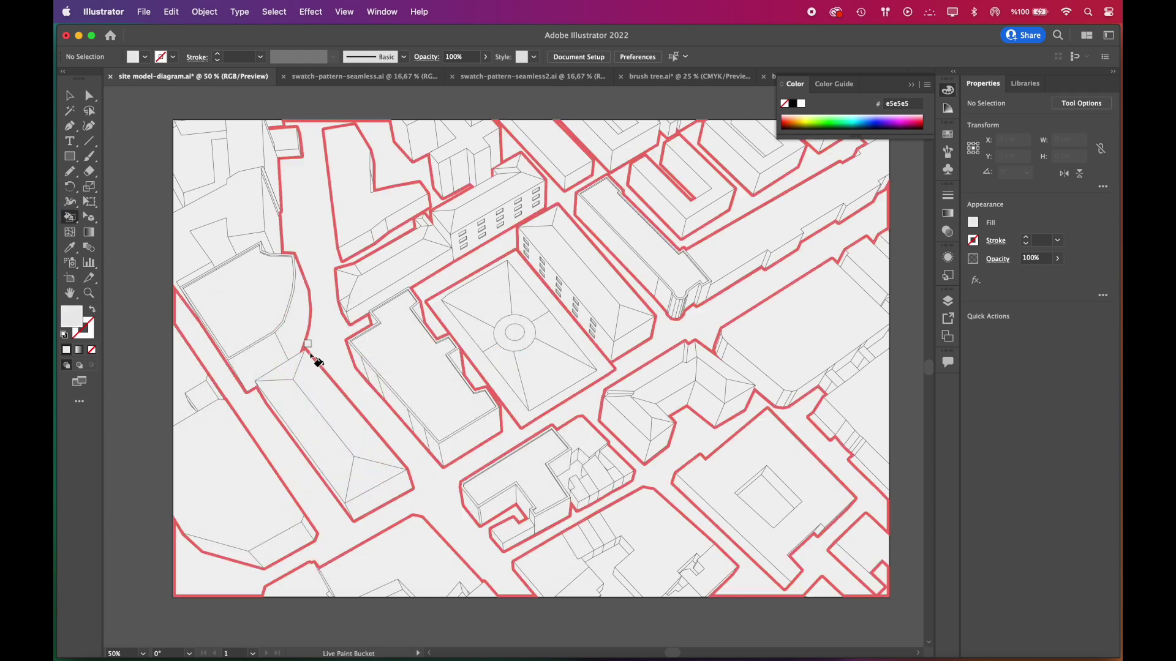
left_click(325, 352)
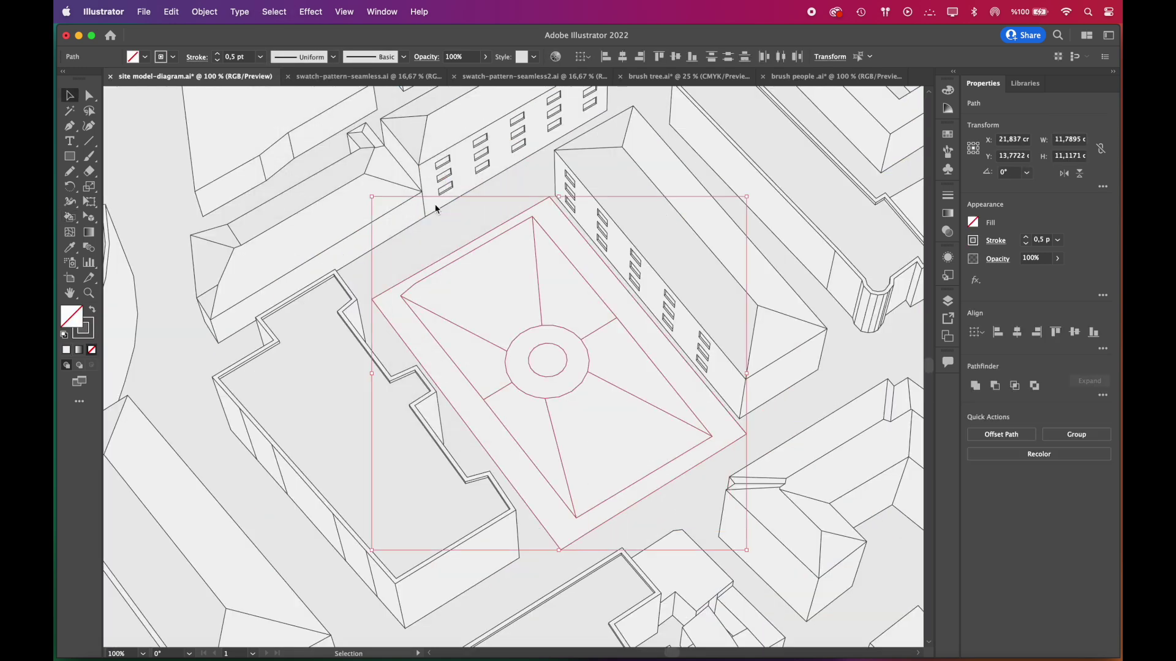
Delete the old courtyard outline and replace it with a large Pen-drawn curved shape with adjusted handles.
key("Delete")
key("p")
scroll(551, 202, "left", 1)
left_click(564, 191)
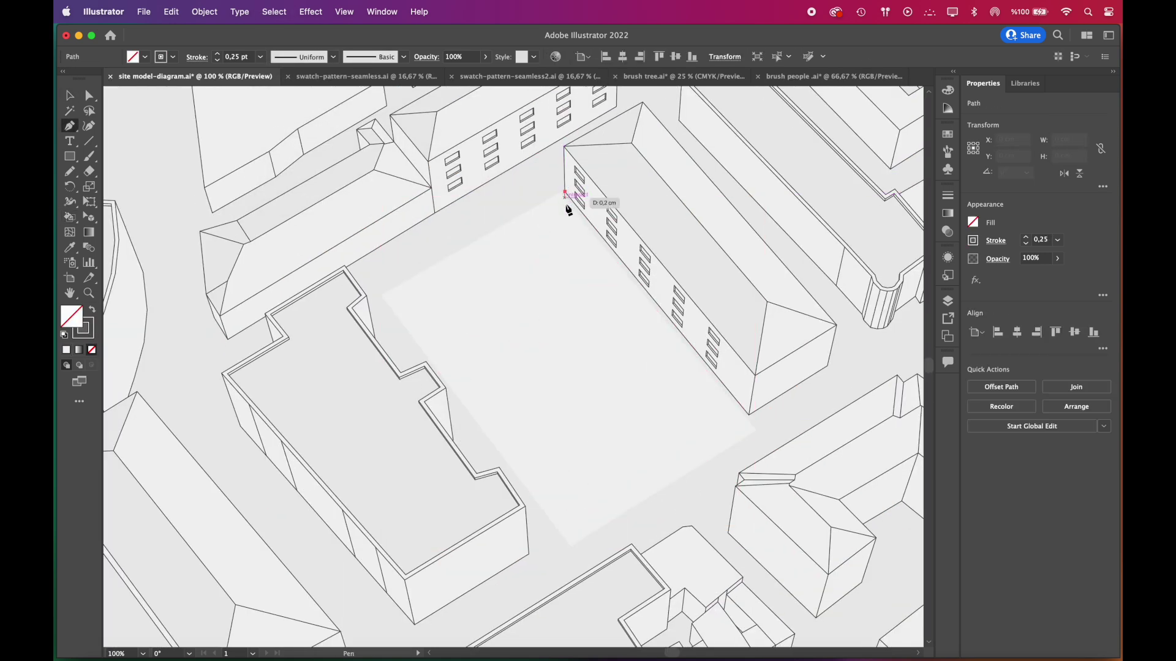
left_click_drag(470, 295, 471, 355)
left_click_drag(541, 446, 593, 466)
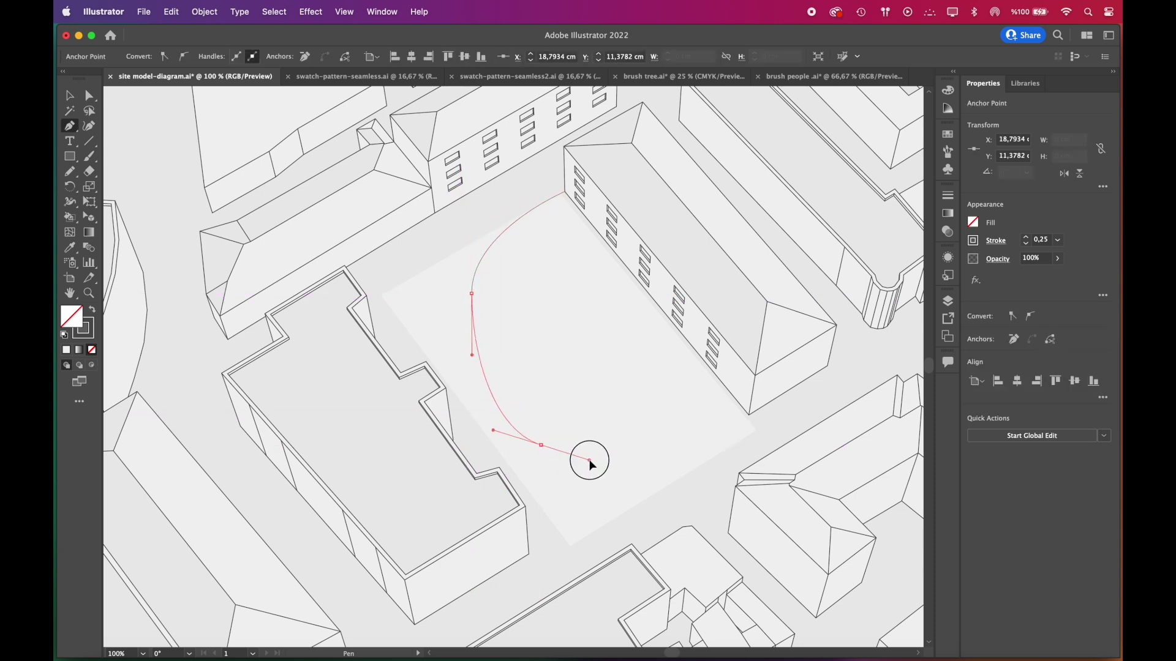
left_click(749, 415)
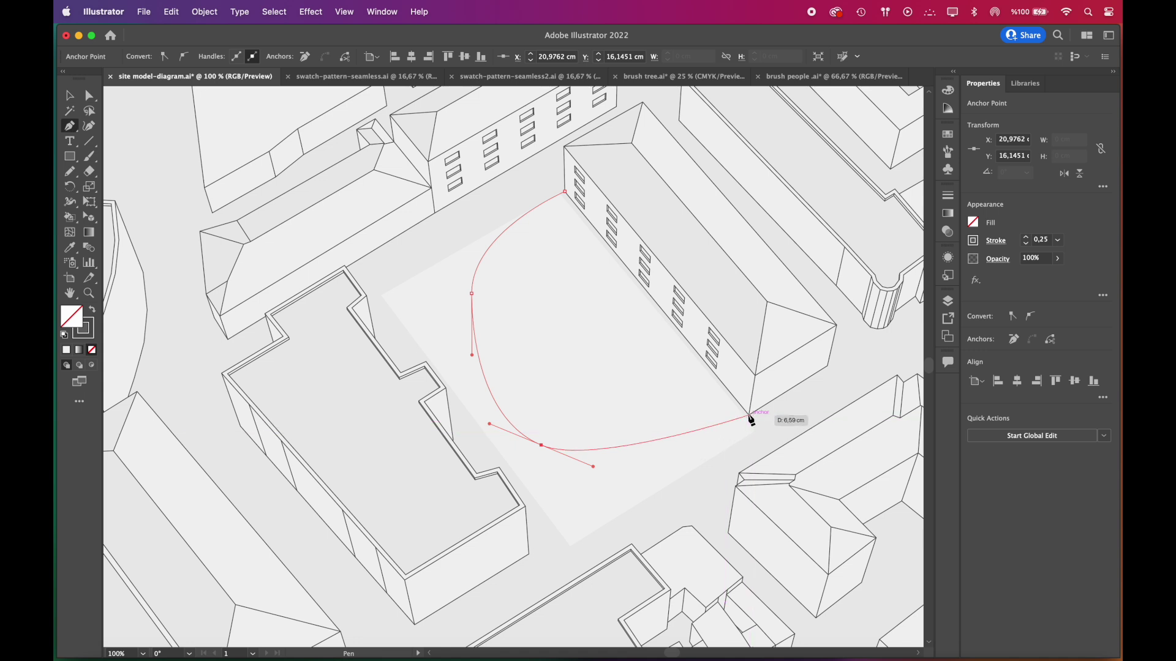
key("v")
key("a")
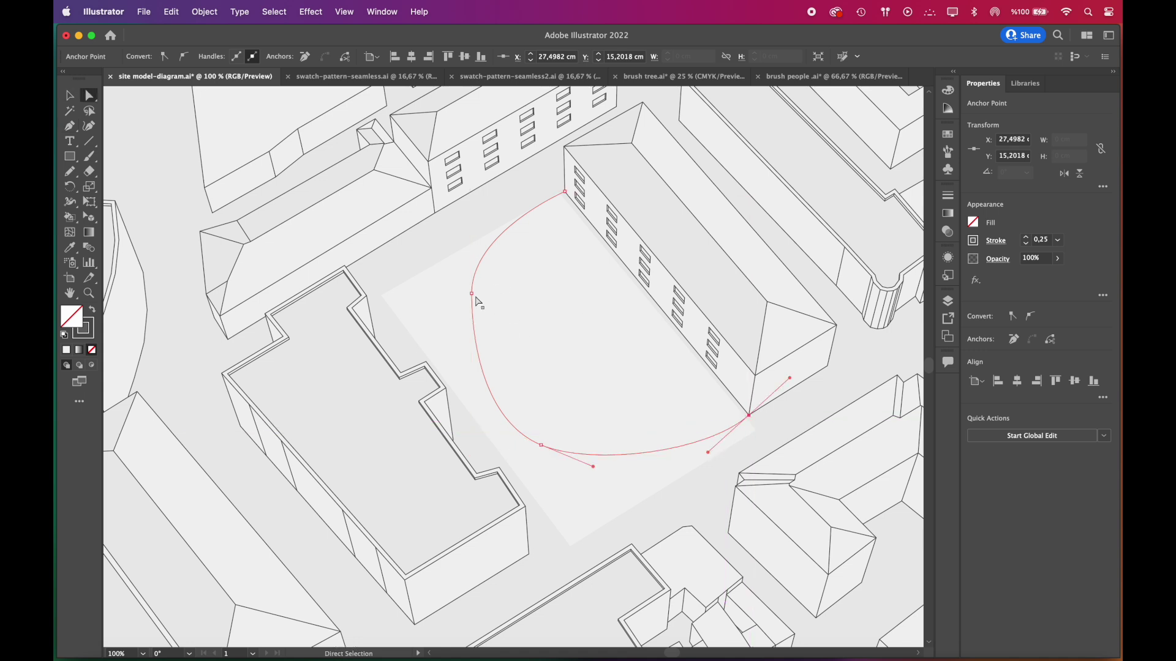
left_click_drag(471, 355, 462, 362)
Draw a closed, partly curved blob shape with the Pen tool inside the courtyard.
key("super+shift+a")
key("p")
scroll(566, 398, "down", 2)
left_click(566, 396)
left_click(554, 413)
left_click(586, 455)
left_click(642, 436)
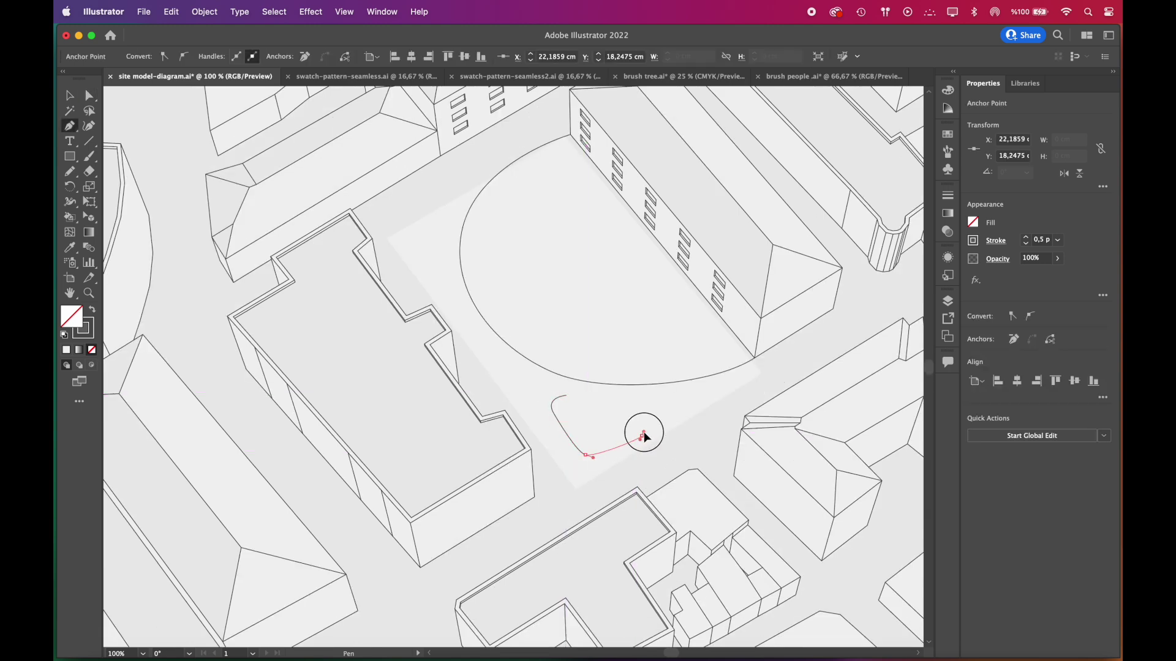
left_click_drag(640, 414, 617, 408)
left_click(566, 395)
Pencil a small teardrop blob and a curved strip along the building edge, then nudge the strip into place.
key("n")
key("super+shift+a")
scroll(545, 394, "up", 3)
mouse_move(414, 301)
left_mouse_down()
mouse_move(428, 318)
mouse_move(416, 302)
left_mouse_up()
mouse_move(516, 208)
left_mouse_down()
mouse_move(559, 284)
mouse_move(639, 365)
mouse_move(692, 388)
left_mouse_up()
key("v")
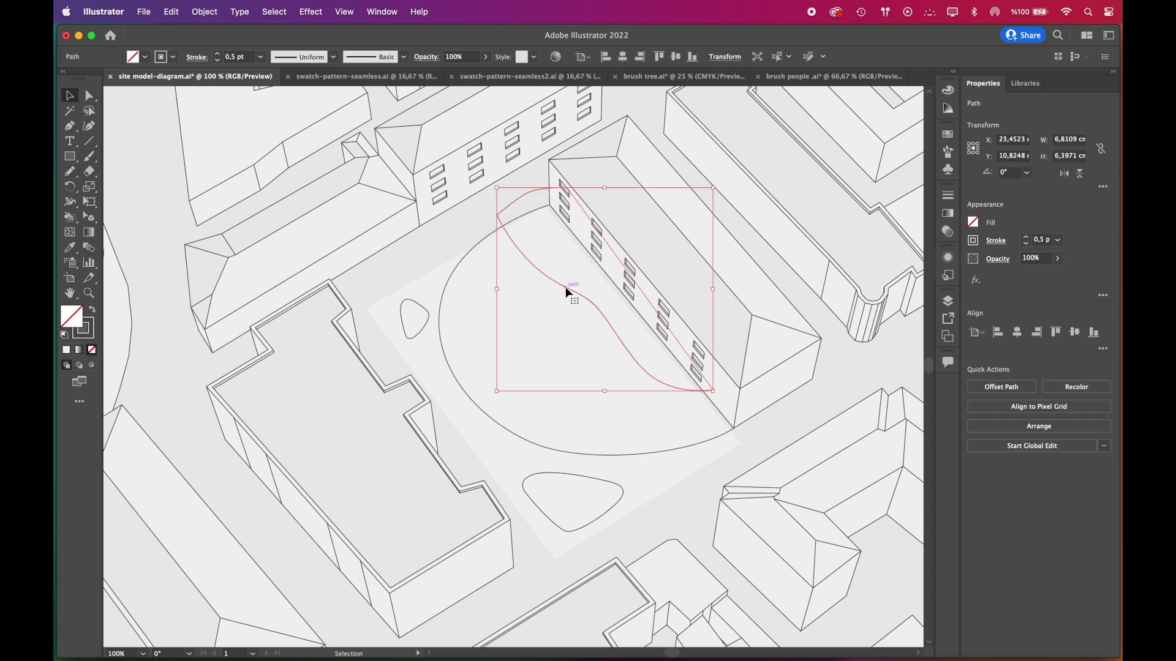
left_click_drag(565, 287, 589, 264)
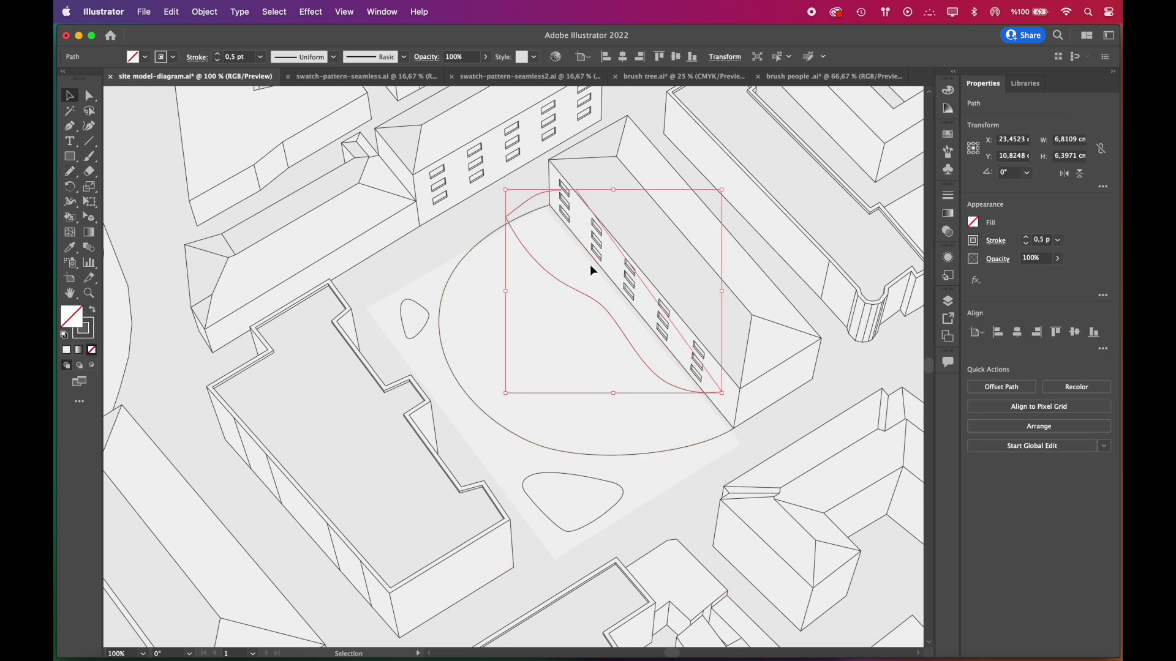
Merge the curved strip region with the large curved shape using Shape Builder.
left_click(697, 445, "shift")
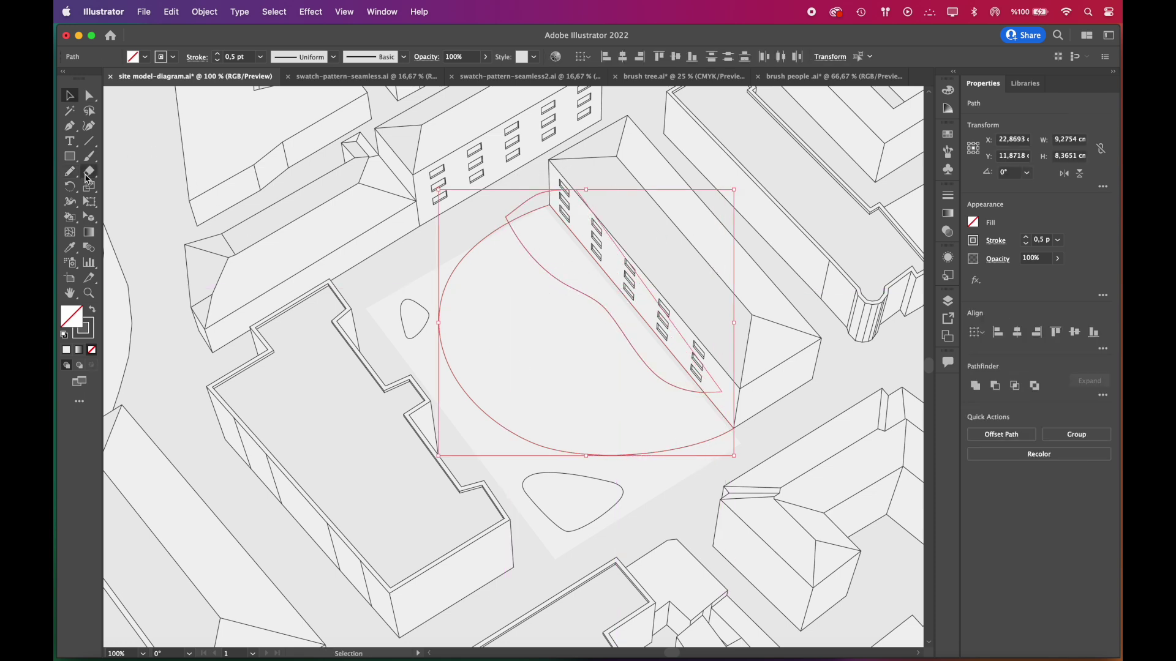
left_click_drag(73, 211, 110, 217)
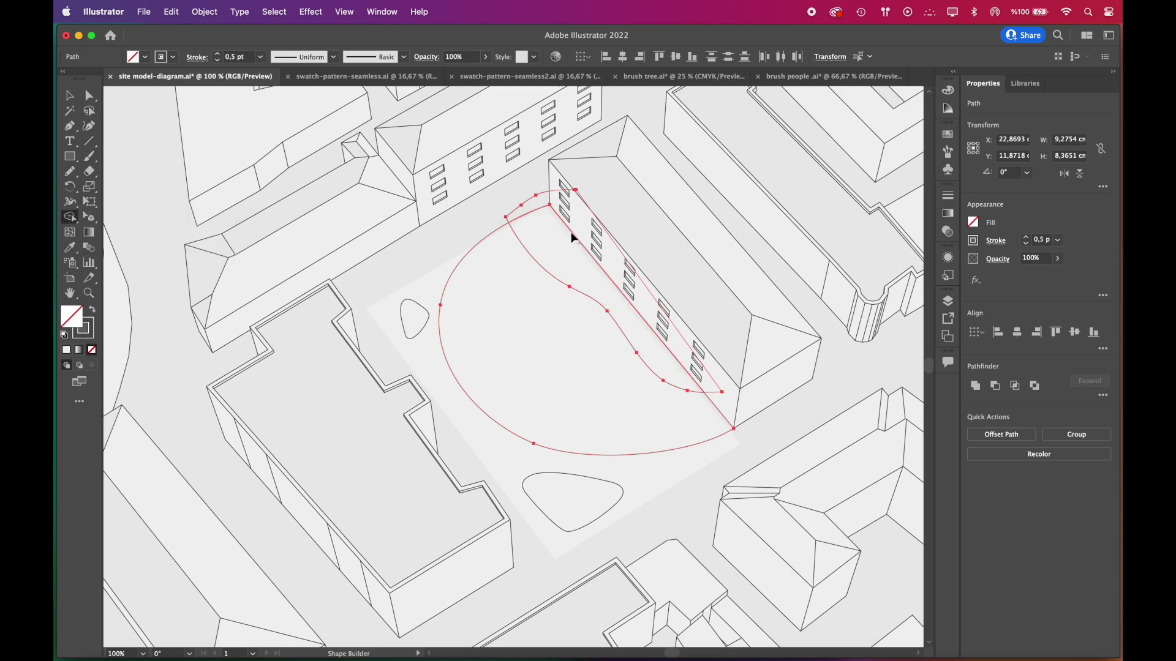
left_click(589, 230)
key("v")
key("super+plus")
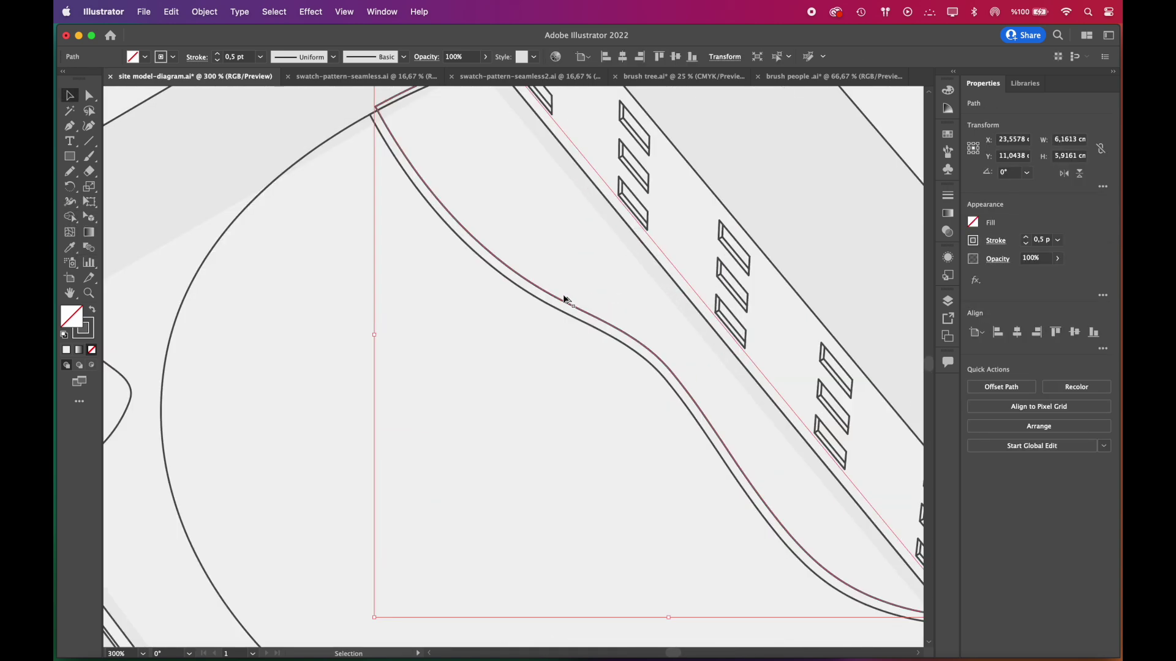
Clean up the remaining curve regions with Shape Builder, leaving a double-lined strip along the building.
left_click(436, 234, "shift")
key("shift+m")
key("super+plus")
key("super+plus")
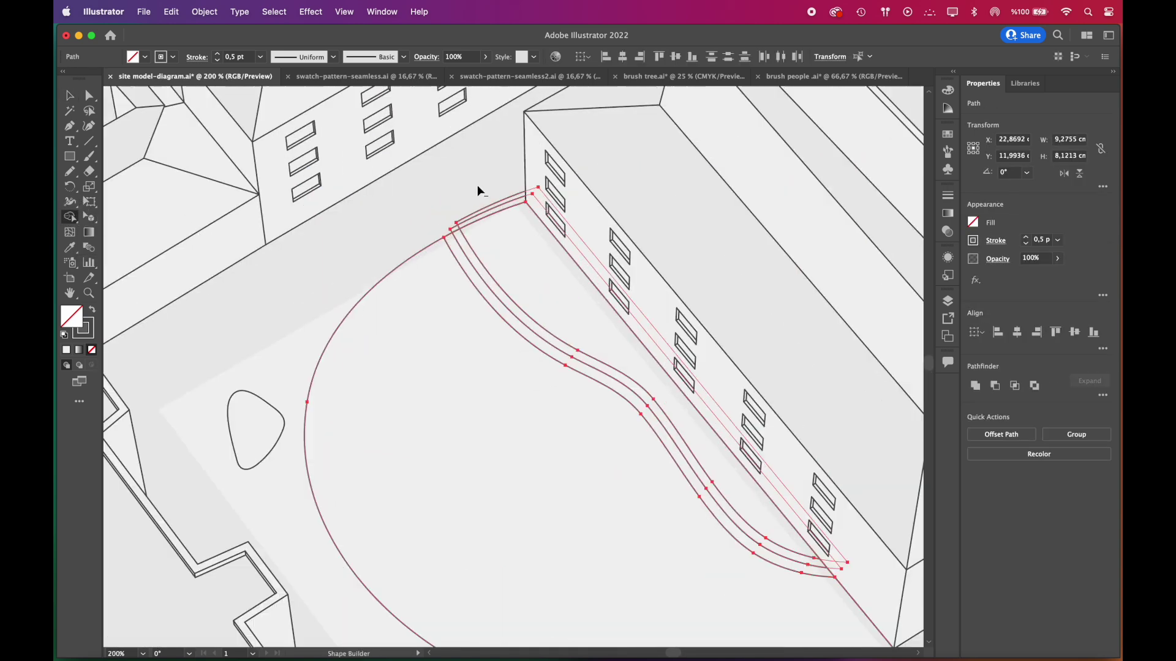
key("h")
left_click_drag(495, 227, 729, 400)
key("v")
key("super+1")
key("super+shift+a")
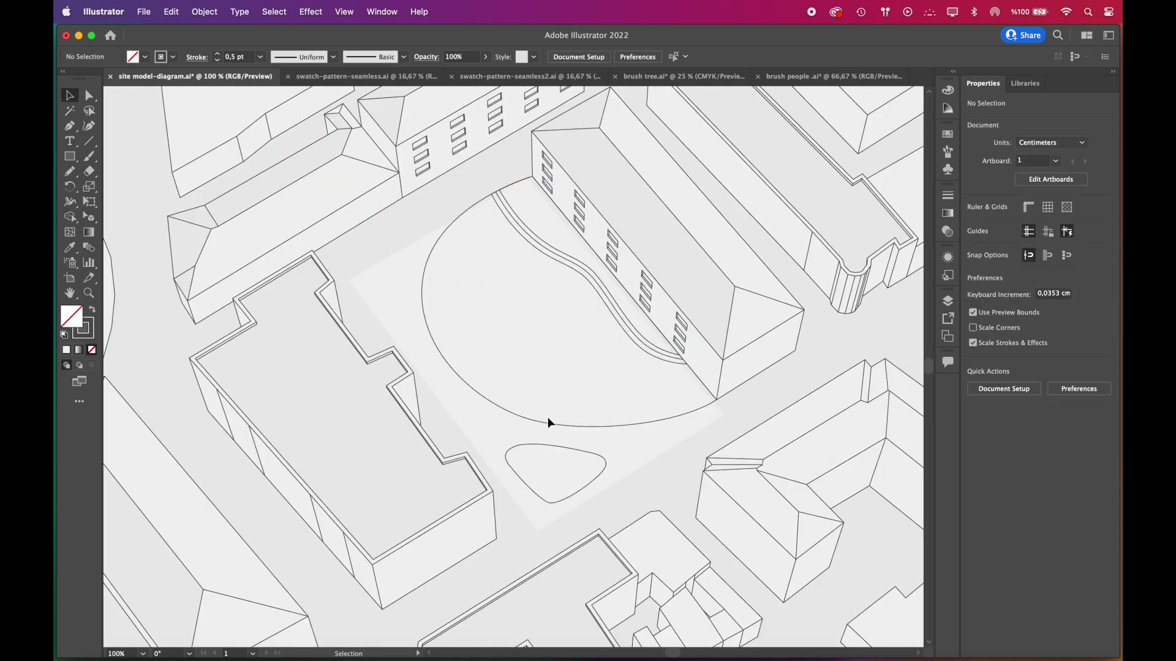
Pencil an egg-shaped oval and a small circle as planting beds mid-courtyard.
left_click(602, 465)
scroll(604, 467, "left", 3)
scroll(604, 467, "up", 2)
key("n")
mouse_move(622, 423)
left_mouse_down()
mouse_move(690, 402)
mouse_move(625, 333)
mouse_move(621, 423)
mouse_move(599, 413)
mouse_move(603, 424)
left_mouse_up()
key("n")
left_click_drag(730, 451, 703, 465)
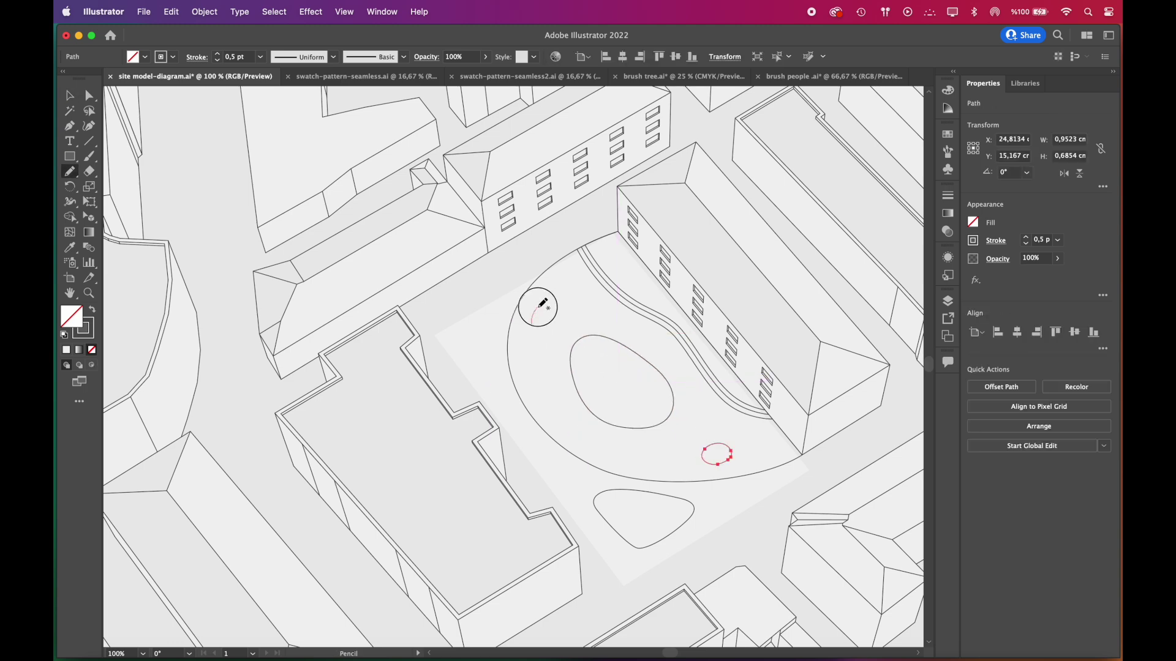
Pencil a small loop in the courtyard and a road curving from the site's top edge to its bottom.
left_click_drag(537, 323, 539, 327)
key("super+shift+a")
key("super+minus")
key("super+minus")
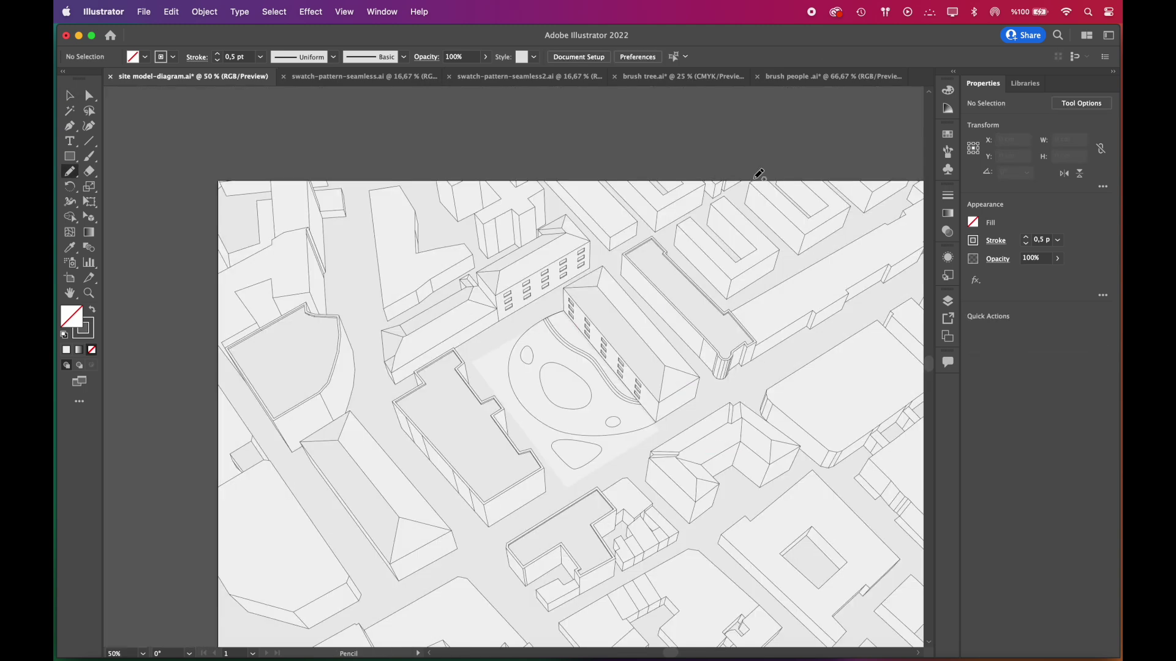
mouse_move(759, 175)
left_mouse_down()
mouse_move(612, 253)
mouse_move(503, 354)
left_mouse_up()
left_click_drag(531, 521, 318, 640)
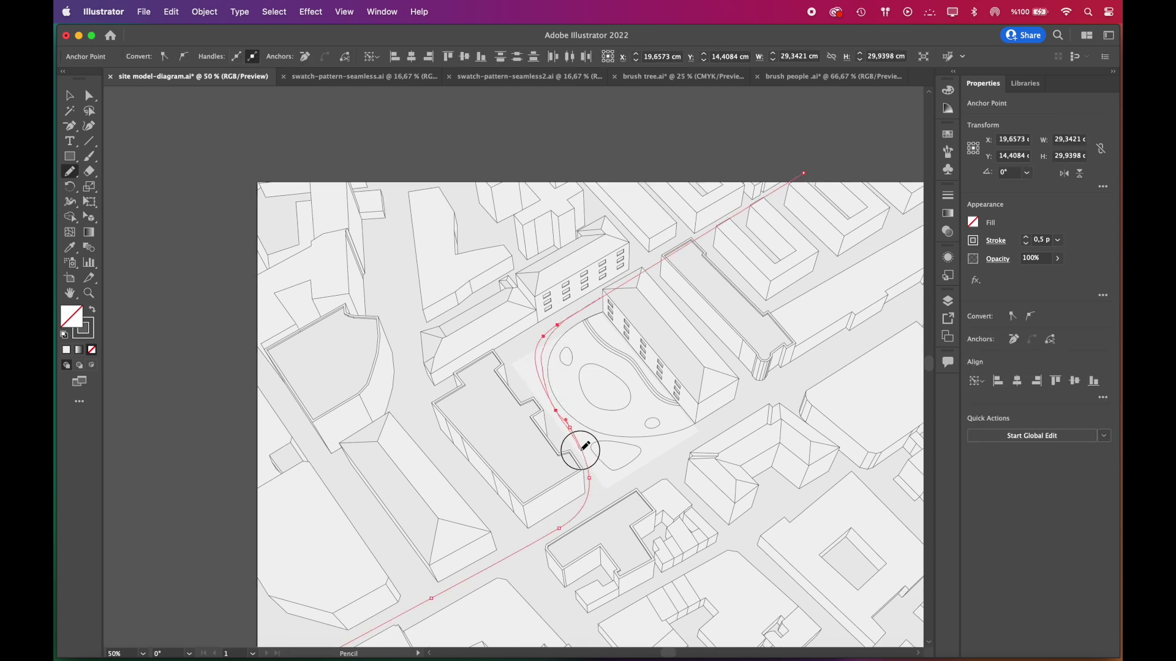
Snap the road's lower end onto the artboard's bottom edge and smooth its final curve.
key("a")
key("super+equal")
key("super+equal")
key("super+equal")
key("super+equal")
left_click_drag(367, 578, 369, 601)
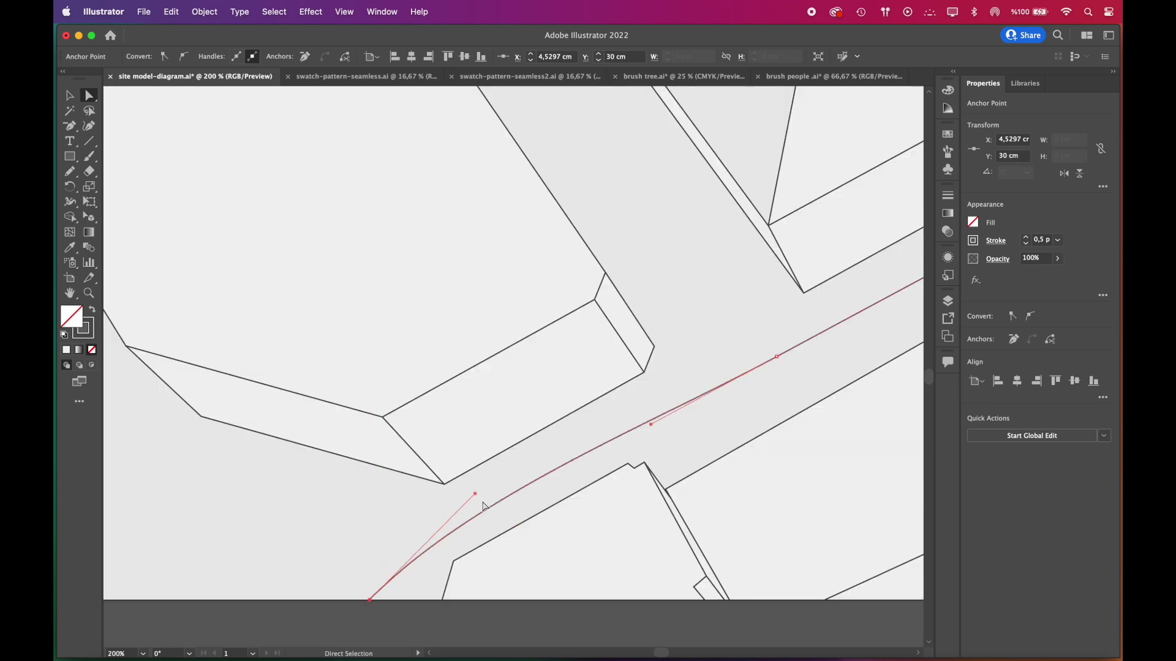
left_click_drag(483, 505, 404, 533)
key("super+minus")
key("super+minus")
Move the road onto Layer 4 and give it a 9 pt stroke.
left_click(948, 300)
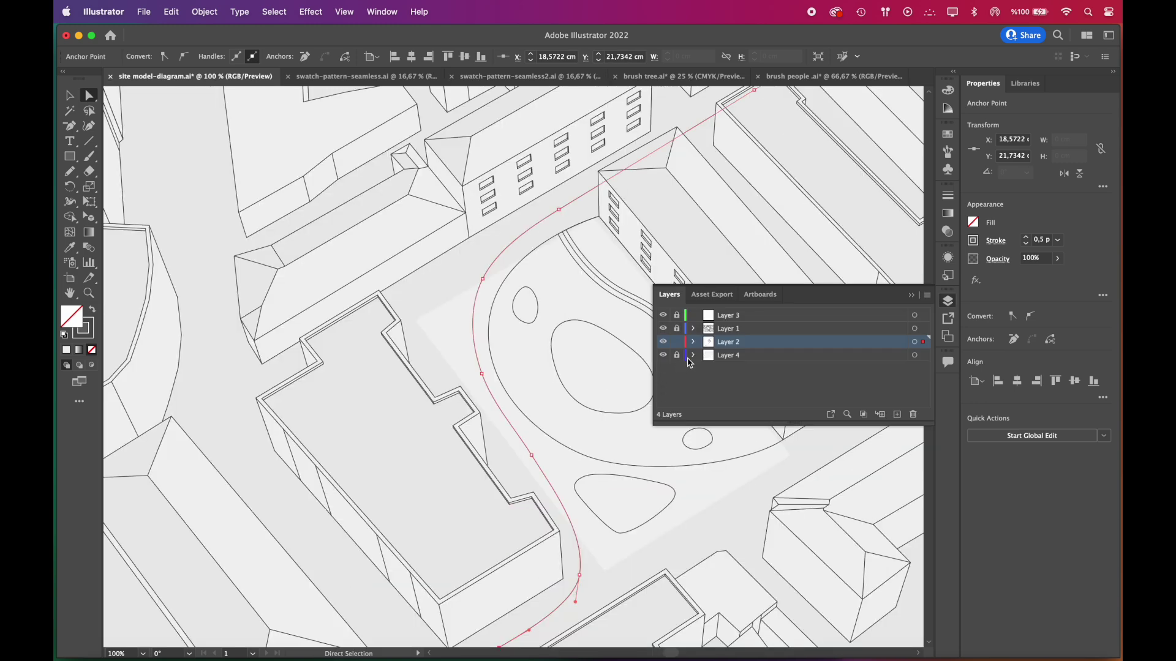
left_click_drag(922, 362, 922, 356)
scroll(716, 511, "right", 1)
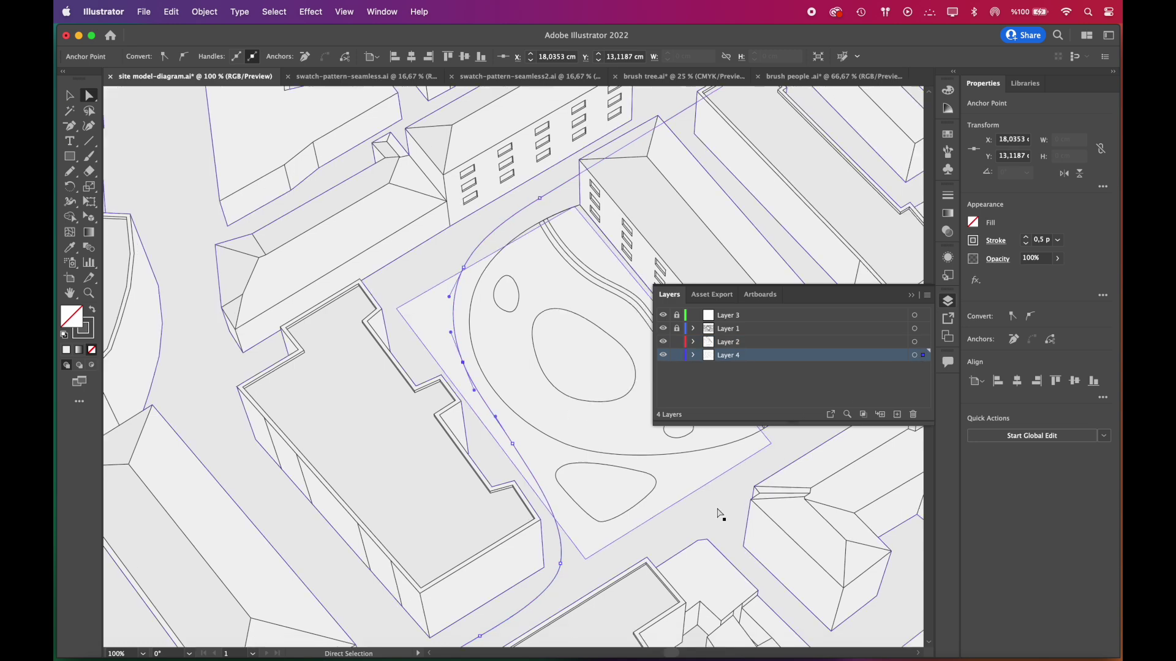
left_click(1058, 239)
left_click(1087, 409)
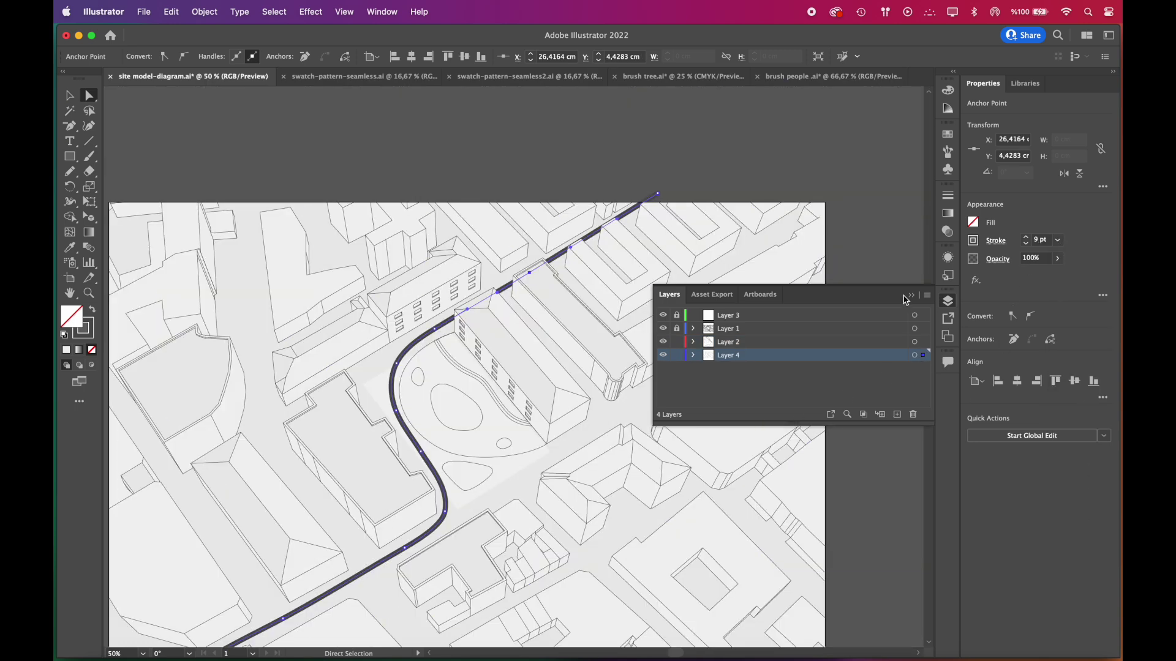
Pencil another blob beside the courtyard and reshape it by moving an anchor.
mouse_move(410, 226)
left_mouse_down()
mouse_move(344, 263)
mouse_move(383, 336)
mouse_move(416, 314)
mouse_move(420, 232)
left_mouse_up()
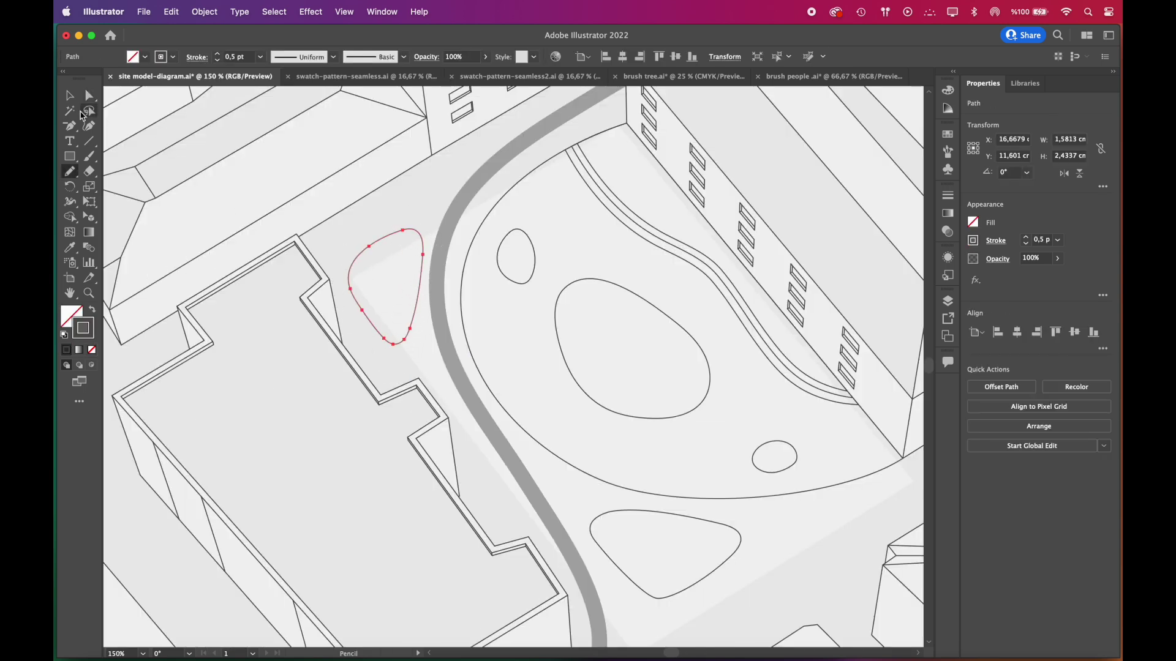
left_click(81, 114)
scroll(388, 255, "up", 5)
left_click_drag(349, 238, 343, 252)
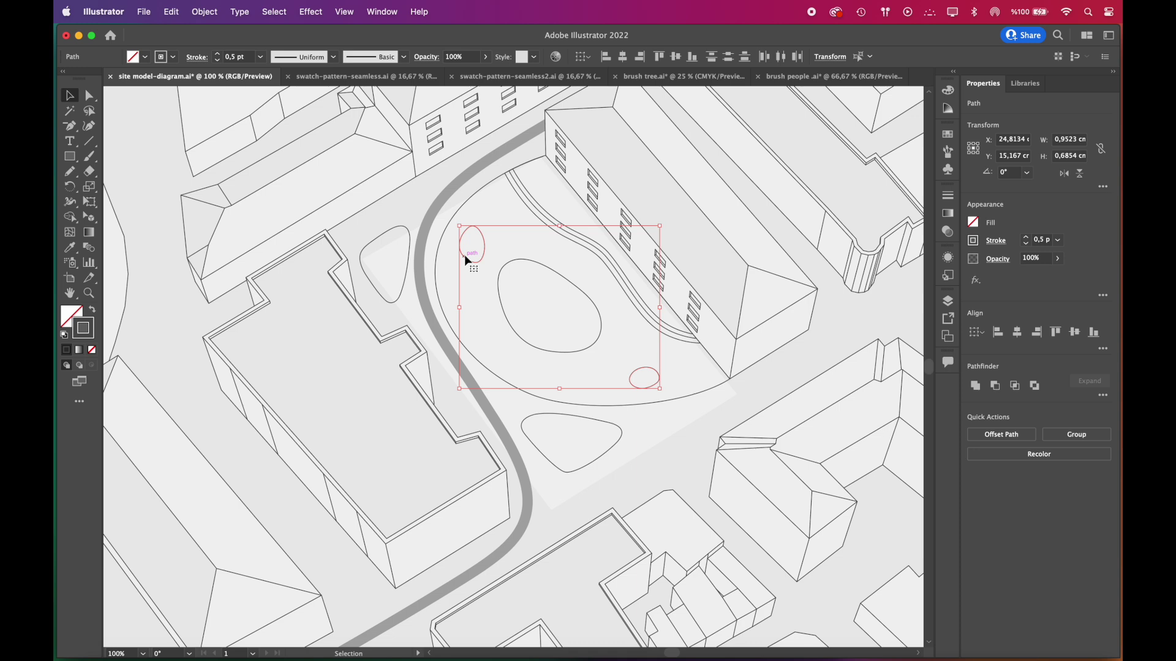
key("super+shift+a")
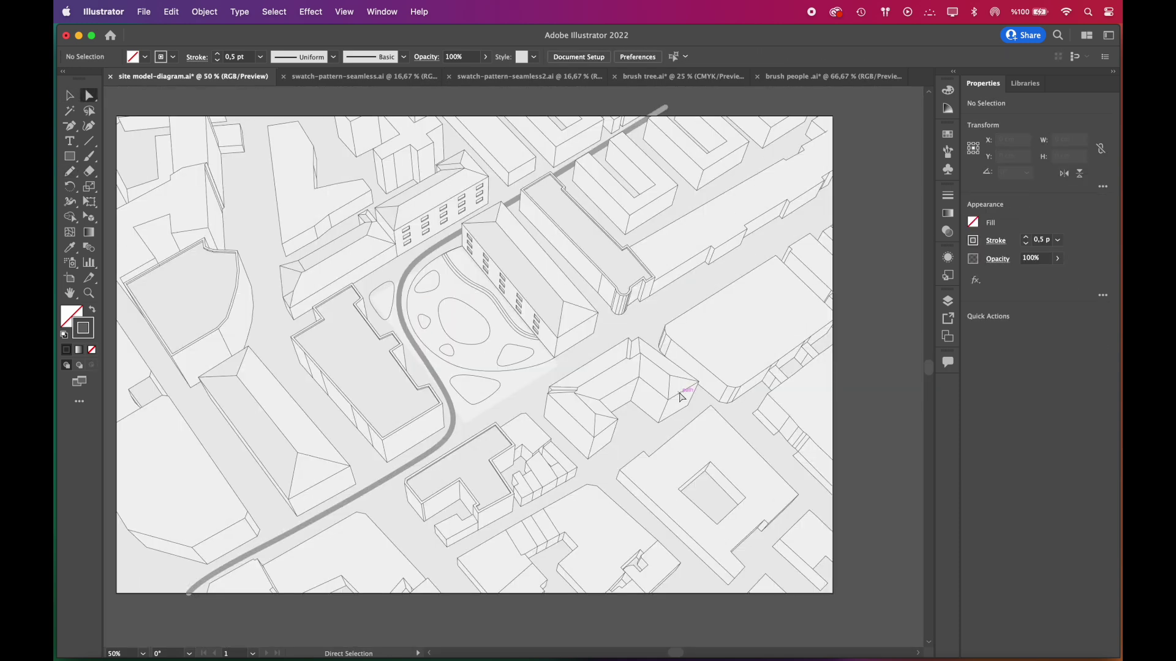
Draw a rectangle matching the artboard and use Shape Builder to delete all regions outside it.
key("shift+o")
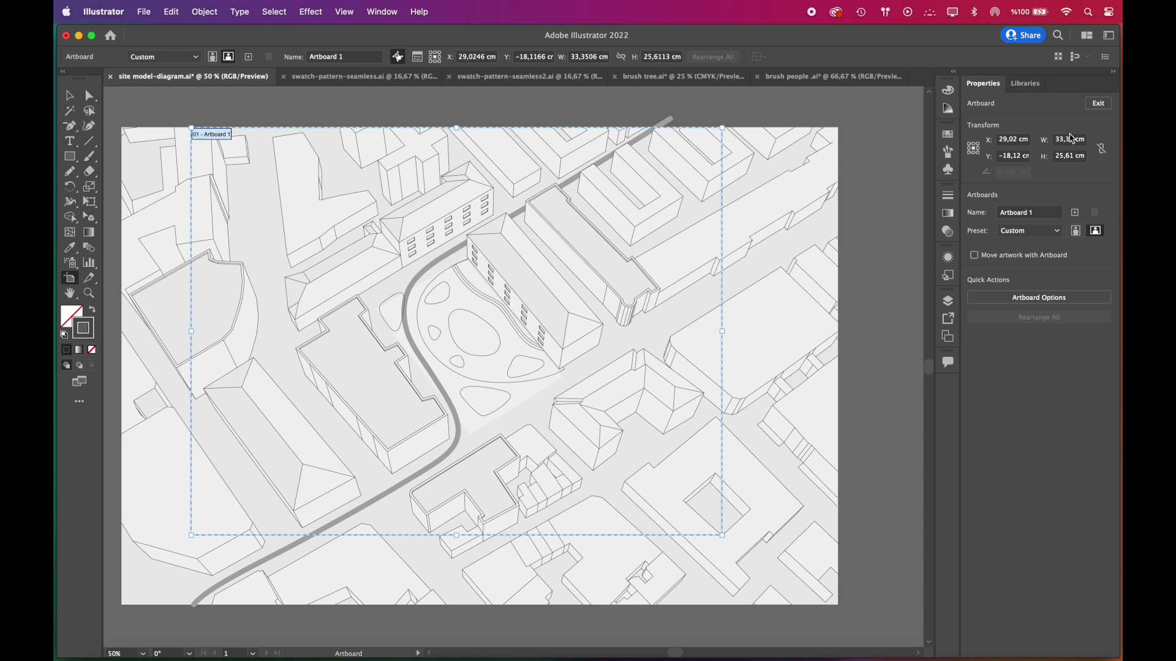
key("m")
key("super+minus")
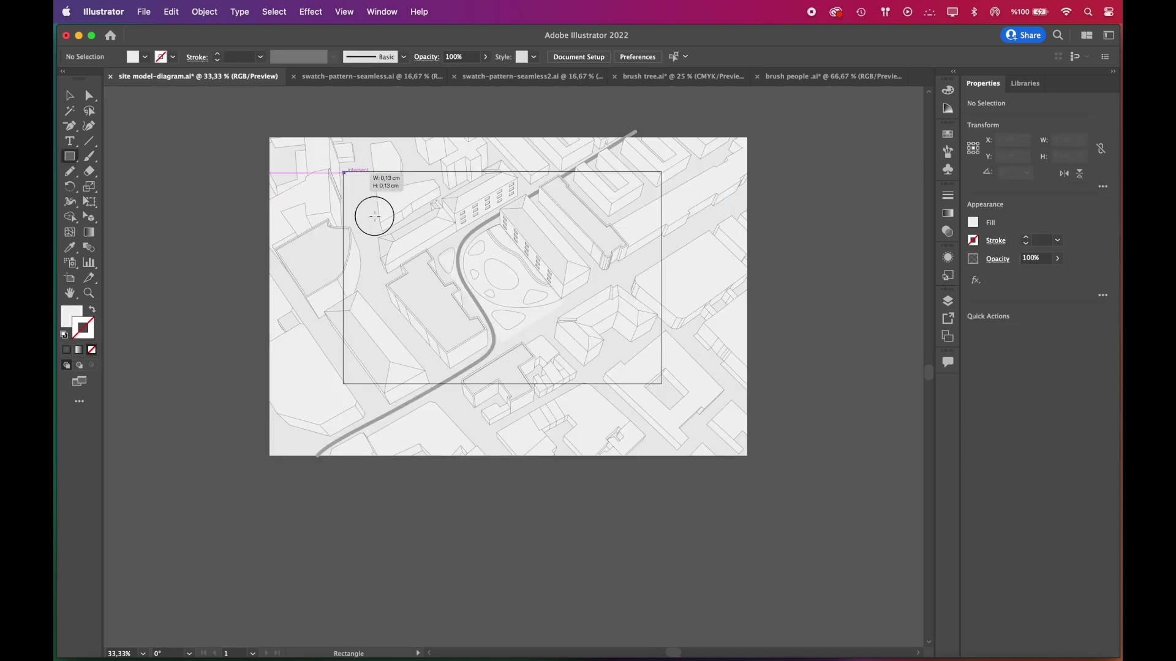
left_click_drag(374, 215, 662, 384)
key("super+a")
key("shift+m")
mouse_move(328, 249)
left_mouse_down()
mouse_move(384, 395)
mouse_move(685, 394)
mouse_move(674, 132)
left_mouse_up()
Delete the leftover pieces still sticking out beyond the artboard.
key("a")
left_click(333, 494)
key("Delete")
mouse_move(333, 493)
left_mouse_down()
mouse_move(722, 488)
mouse_move(591, 399)
left_mouse_up()
key("Delete")
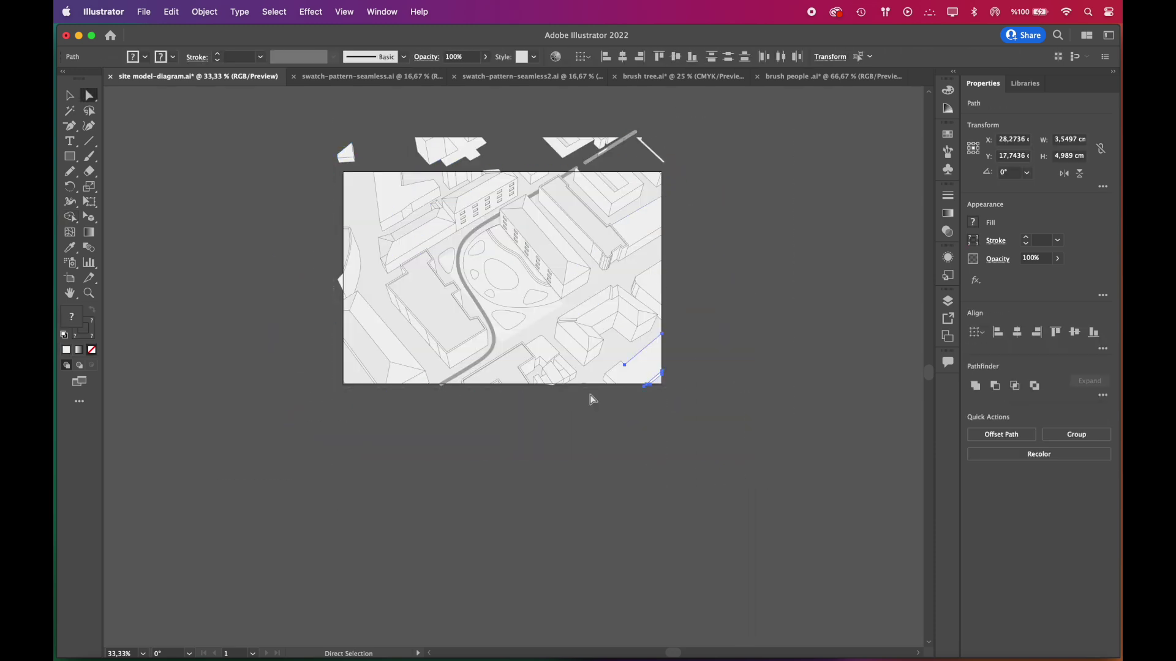
left_click(591, 400)
Zoom into the courtyard and select the curved triple-line path near the building.
key("super+equal")
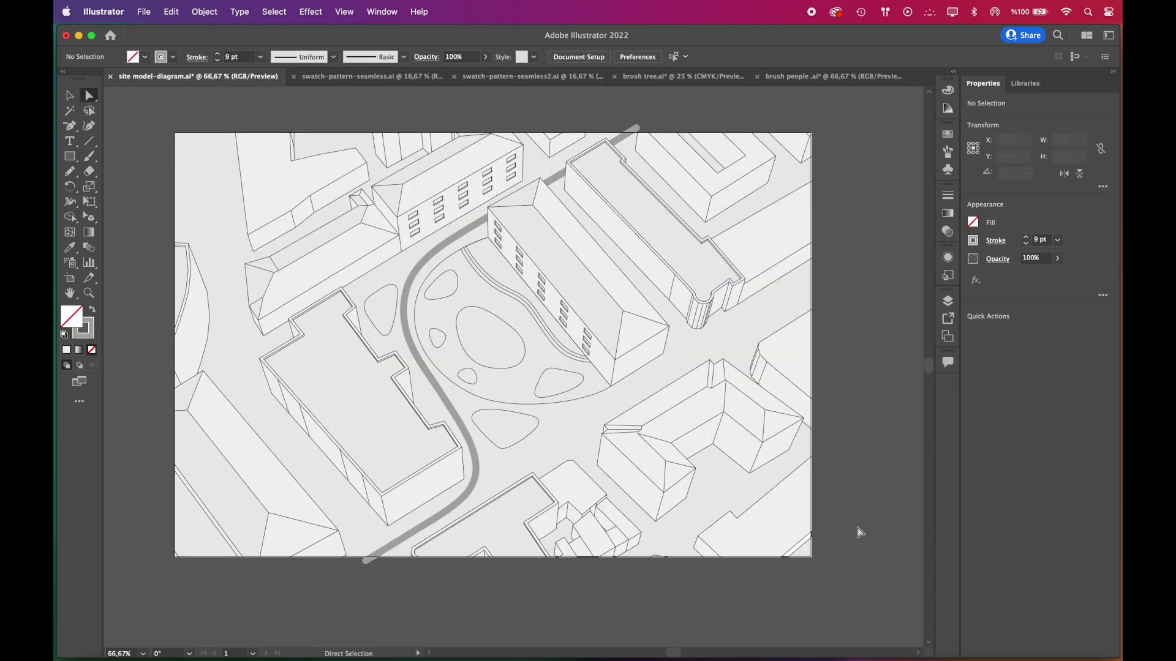
key("v")
left_click(526, 307)
key("super+equal")
key("super+equal")
Apply Extrude & Bevel (Classic) to the curved lines, setting depth and rotation angles.
left_click(312, 12)
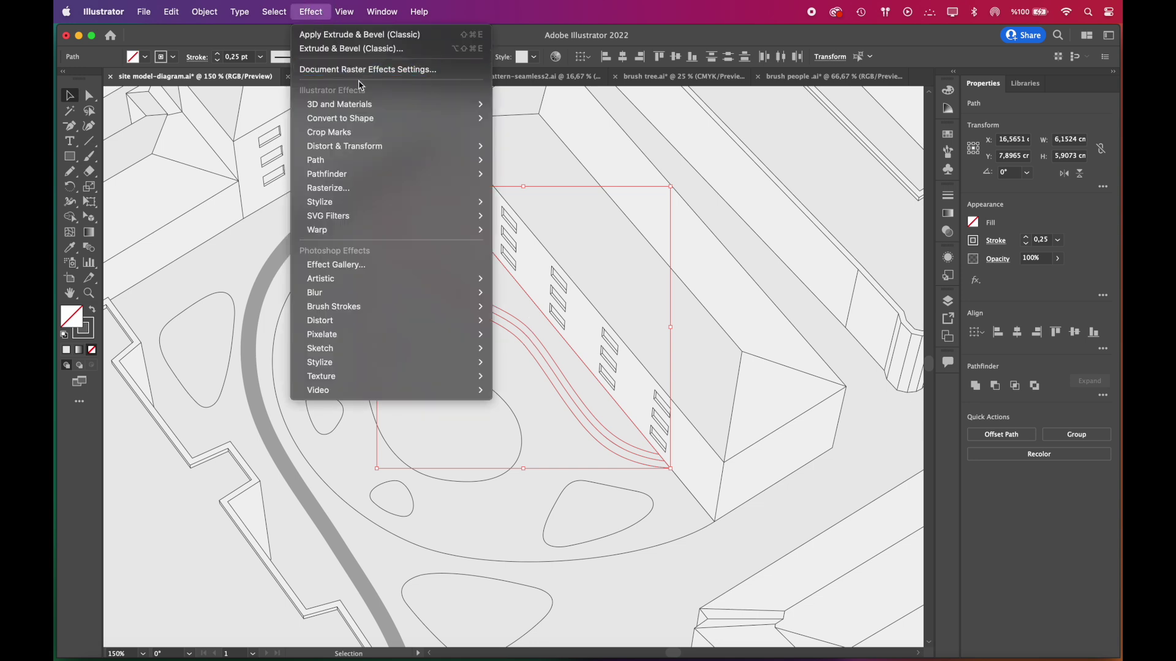
mouse_move(373, 104)
mouse_move(548, 174)
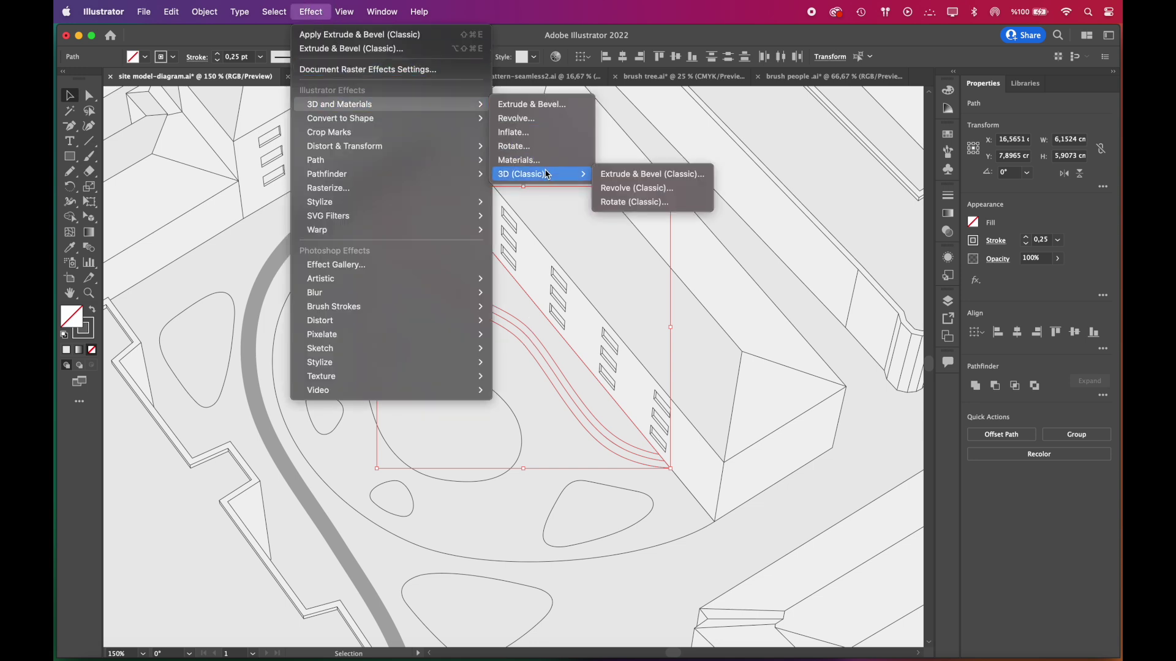
left_click(649, 175)
left_click_drag(239, 343, 239, 355)
left_click(263, 445)
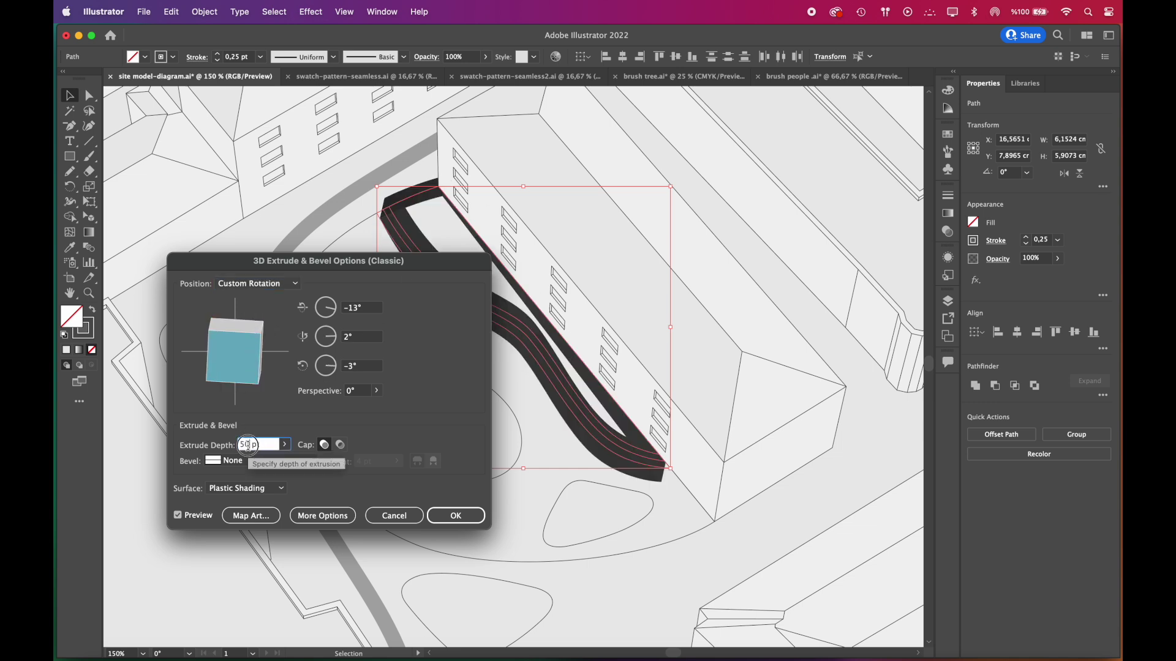
left_click_drag(260, 318, 268, 314)
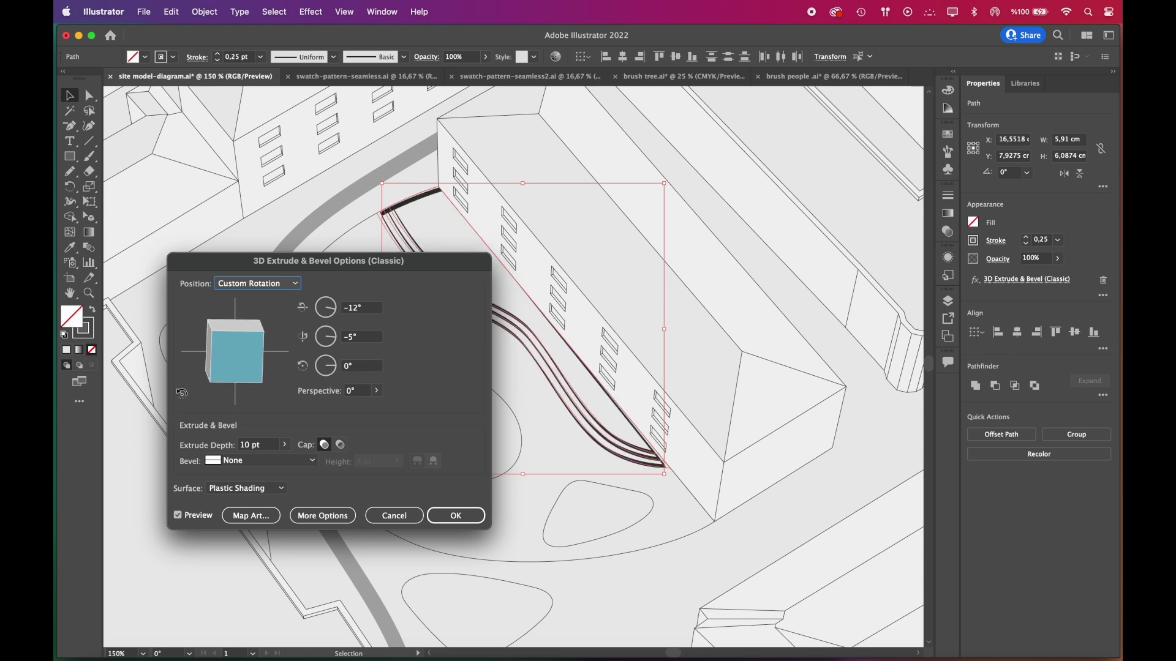
key("Return")
key("super+equal")
left_click_drag(367, 228, 368, 222)
Extrude the large blob and the four smaller blobs at 8 pt depth with adjusted rotation.
scroll(643, 415, "up", 3)
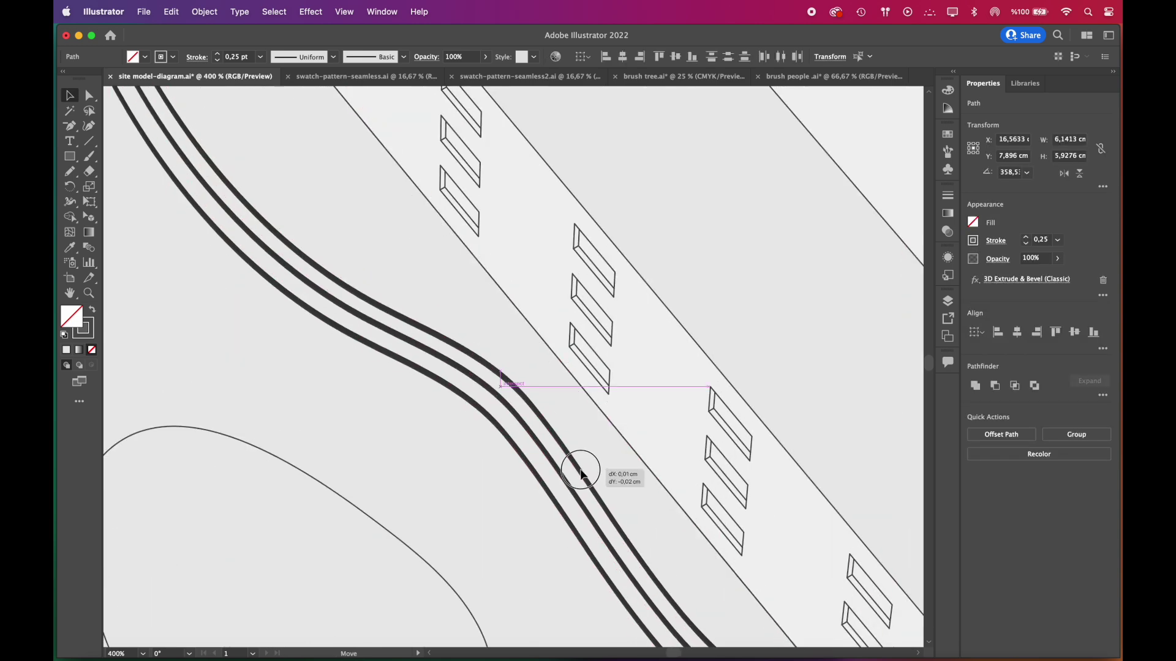
scroll(497, 379, "down", 3)
scroll(498, 380, "down", 6)
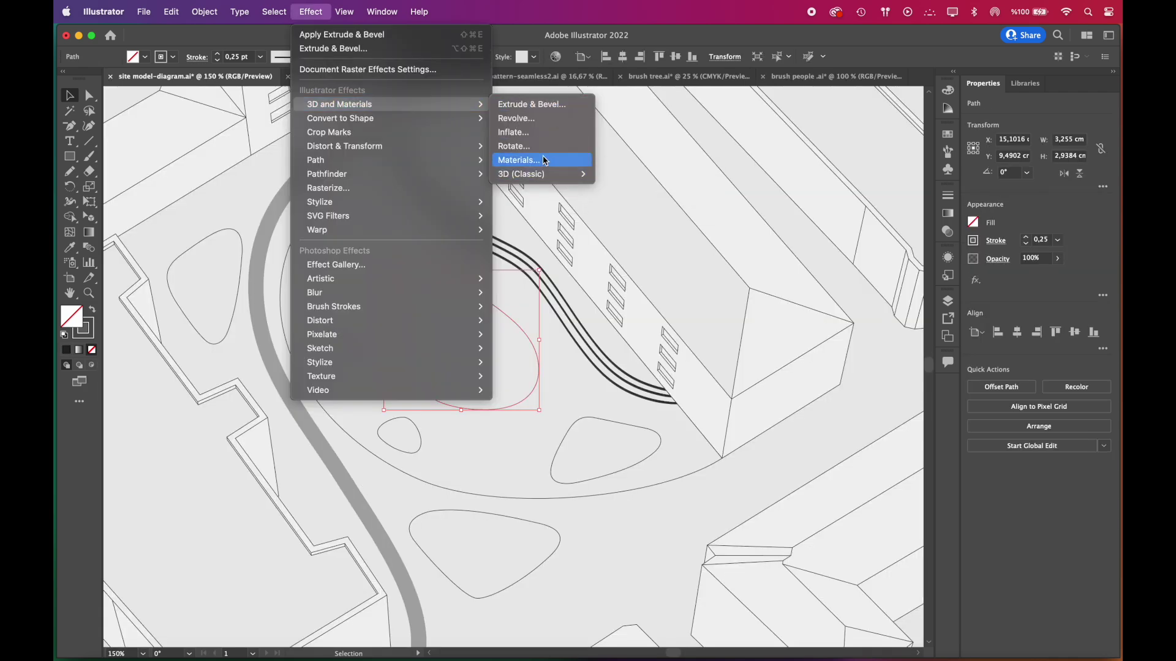
mouse_move(551, 174)
left_click(640, 174)
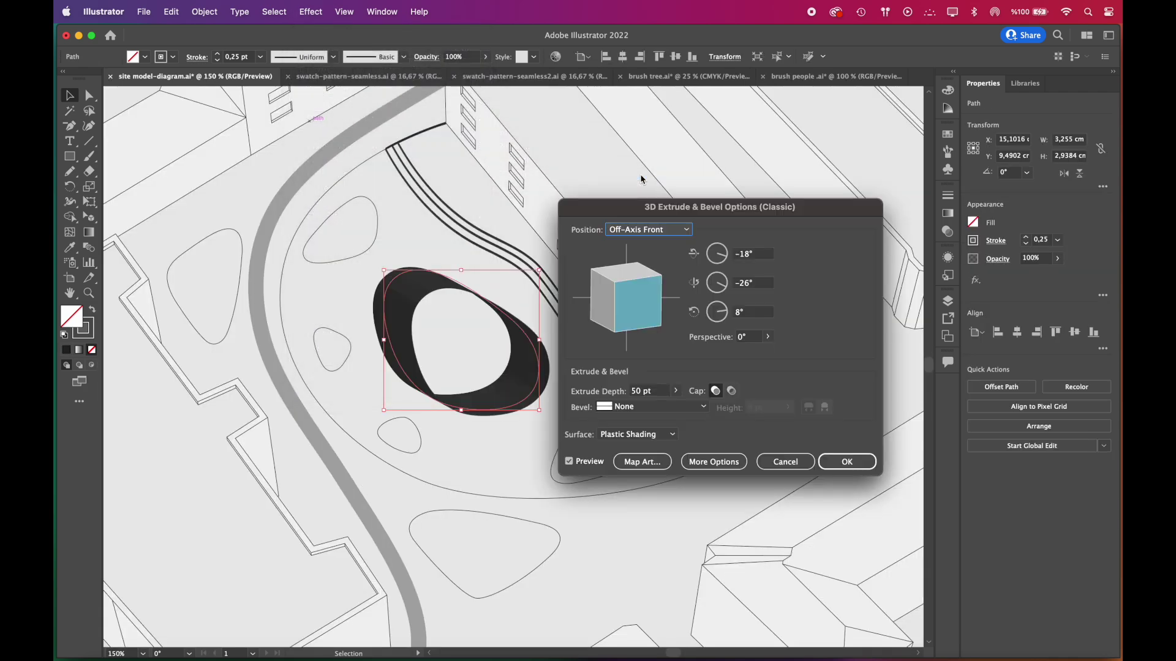
double_click(633, 392)
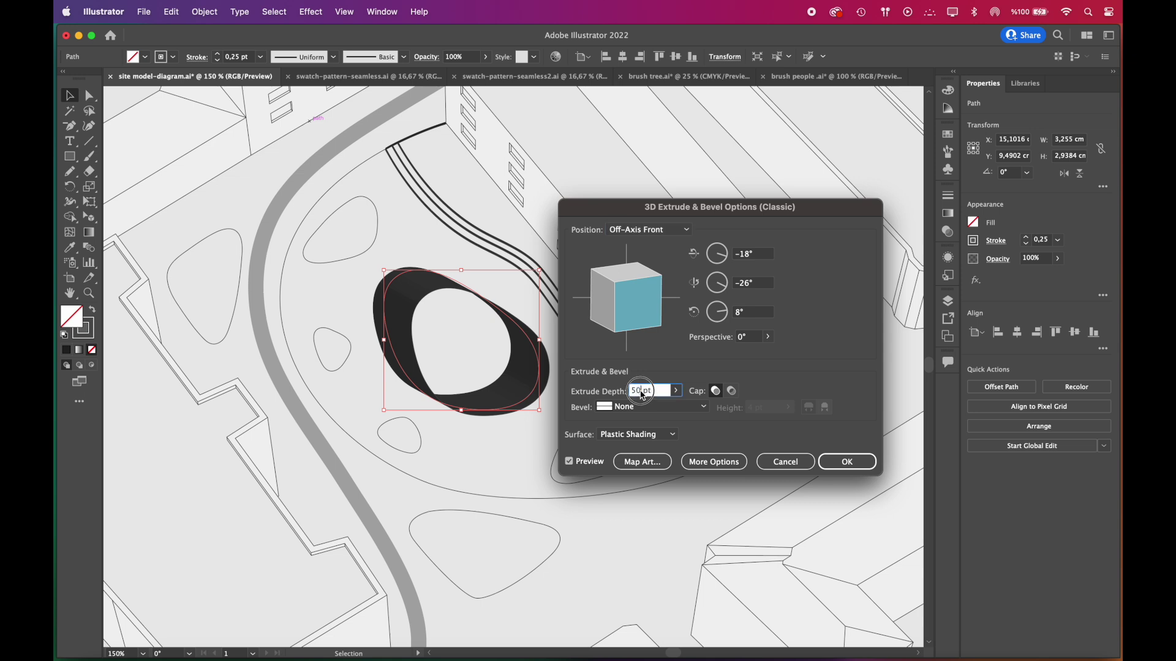
type("10")
key("BackSpace")
key("BackSpace")
type("8")
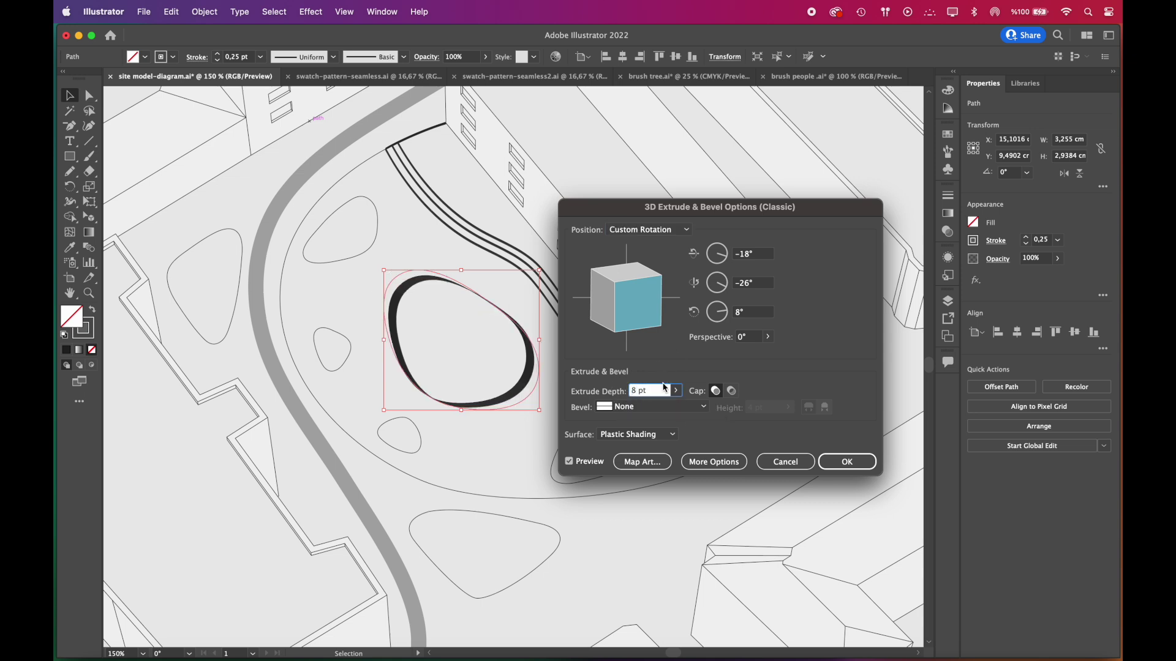
key("Tab")
left_click_drag(664, 270, 668, 277)
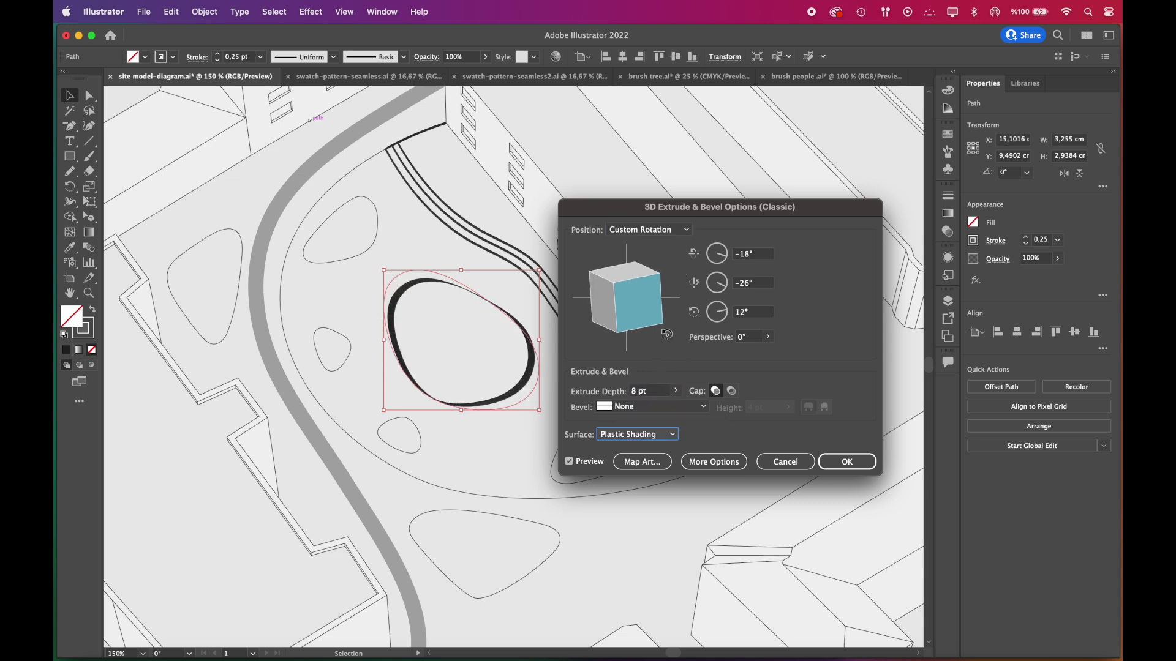
left_click_drag(667, 329, 634, 285)
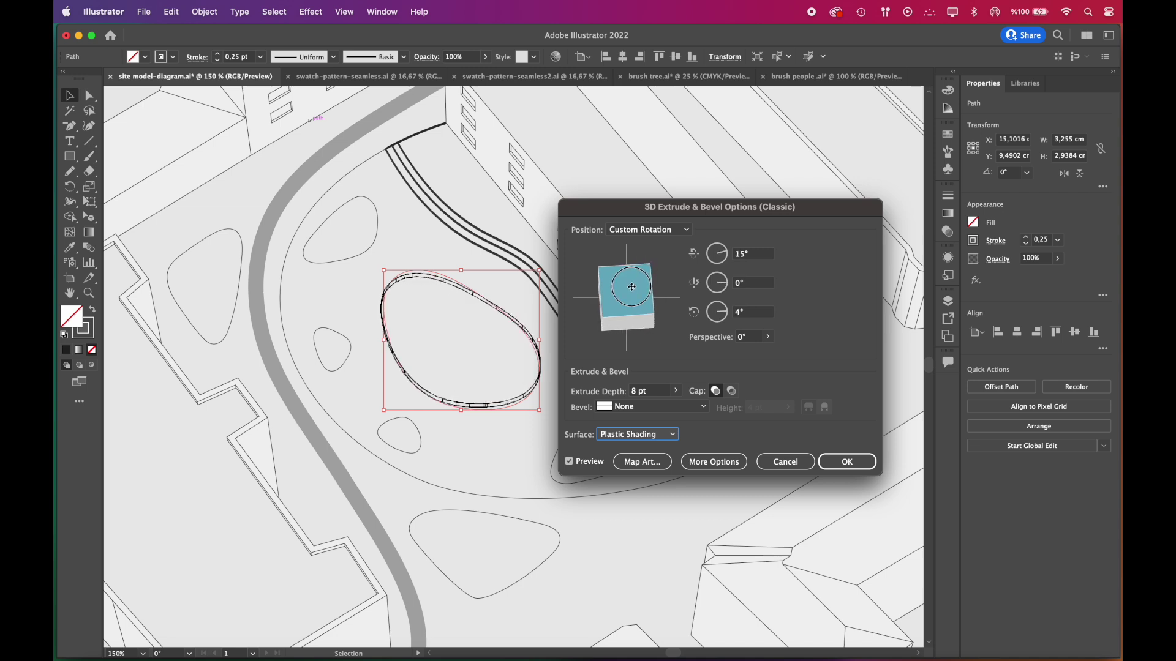
key("Return")
left_click(525, 447)
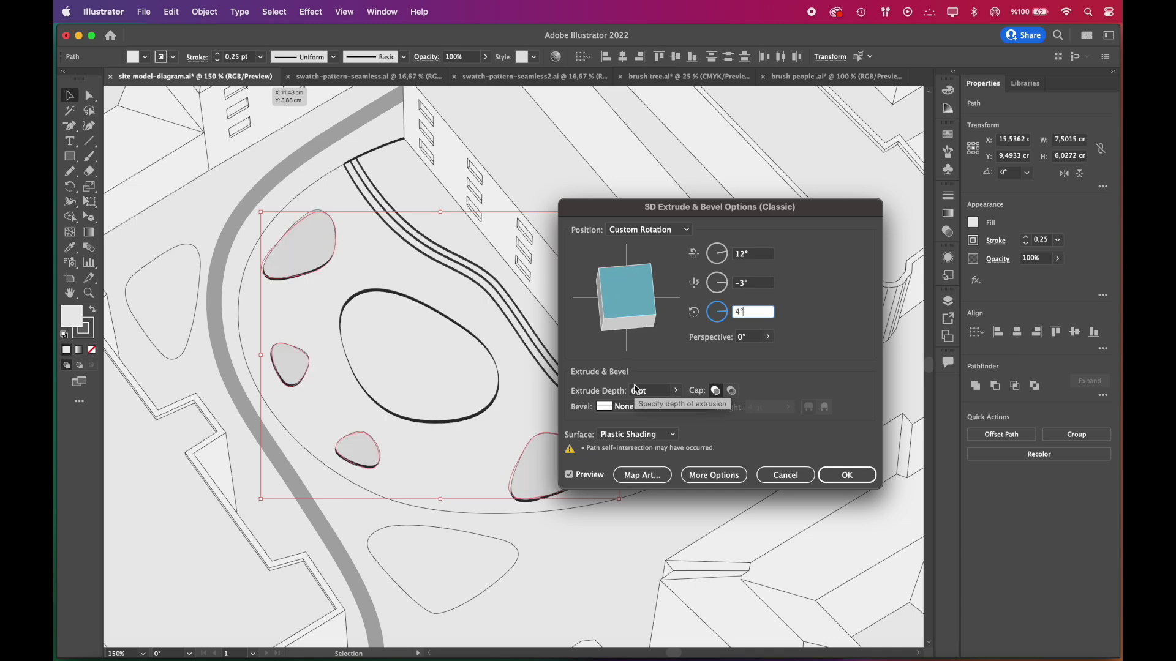
key("Return")
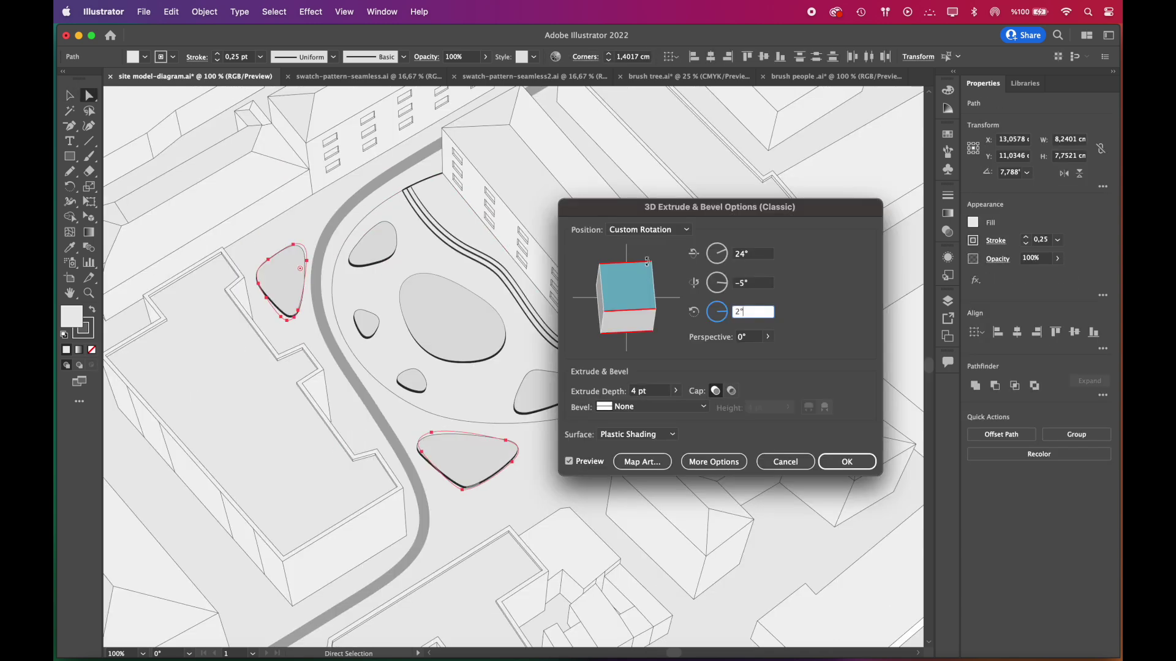
Finish the blobs' 3D rotation, then eyedrop the deep red circle's colour onto the road.
left_click_drag(640, 270, 644, 264)
left_click(847, 462)
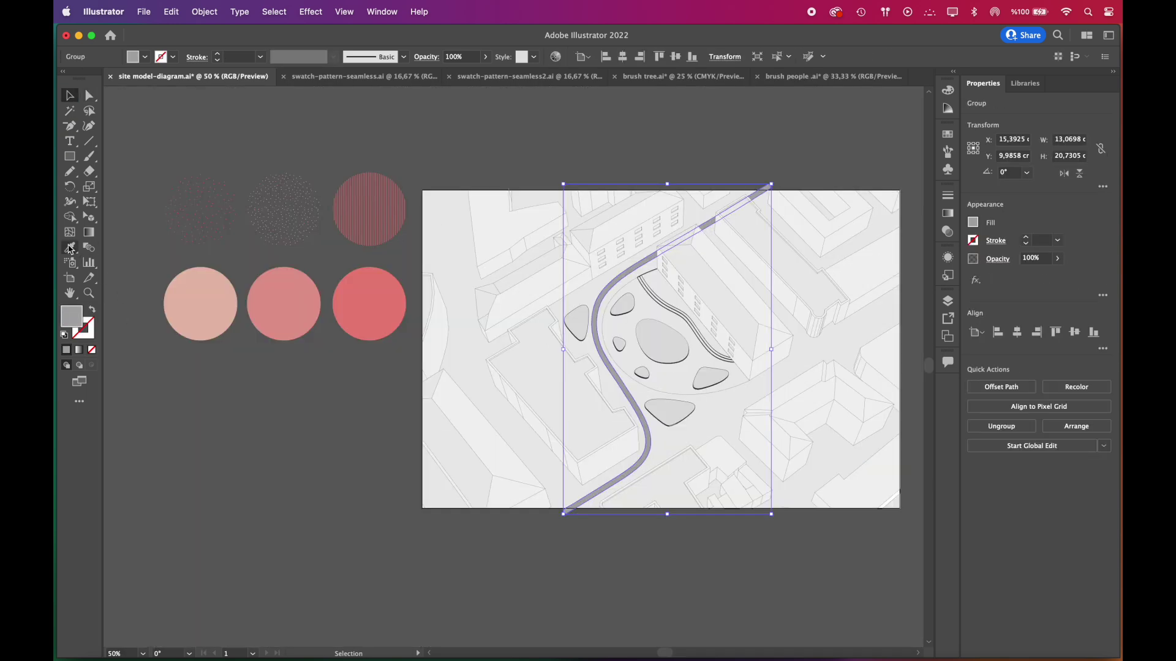
left_click(70, 247)
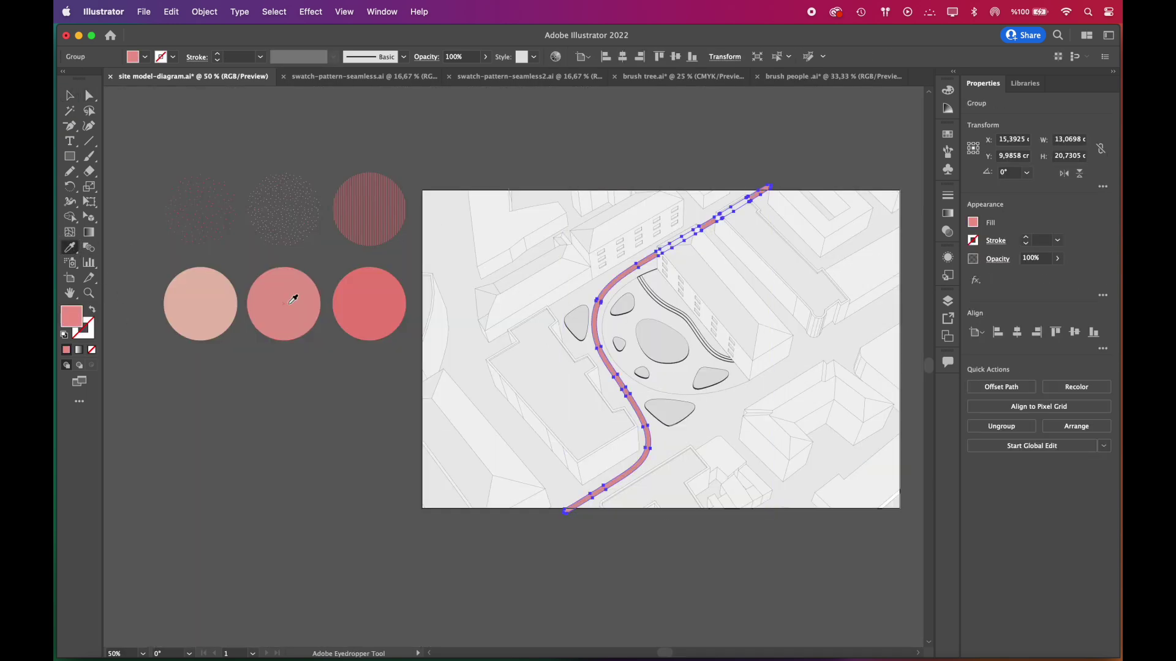
scroll(827, 416, "up", 1)
left_click(240, 290)
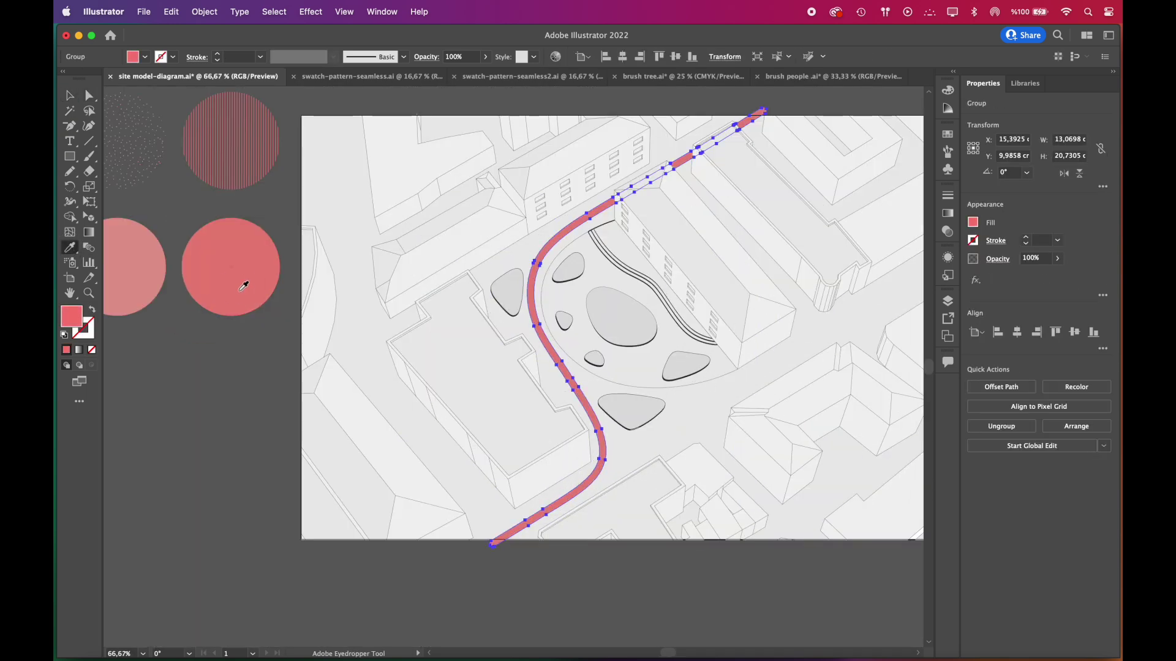
key("a")
left_click(203, 434)
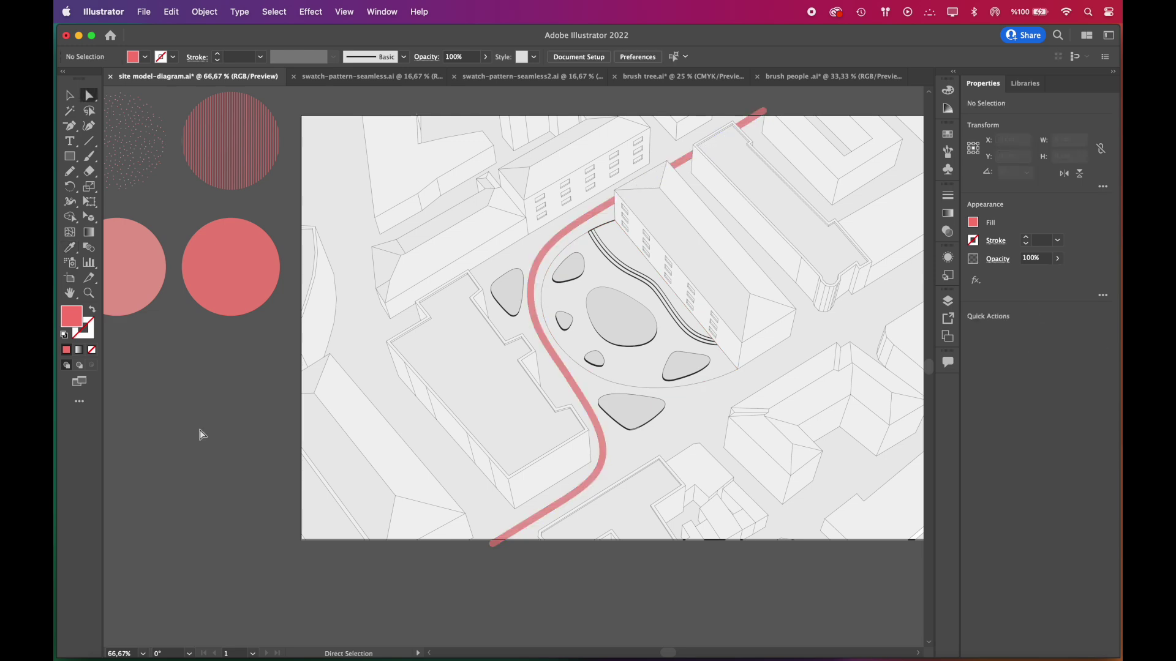
Add a -0.03 cm Offset Path to the red road group.
scroll(706, 439, "up", 1)
left_click(553, 461)
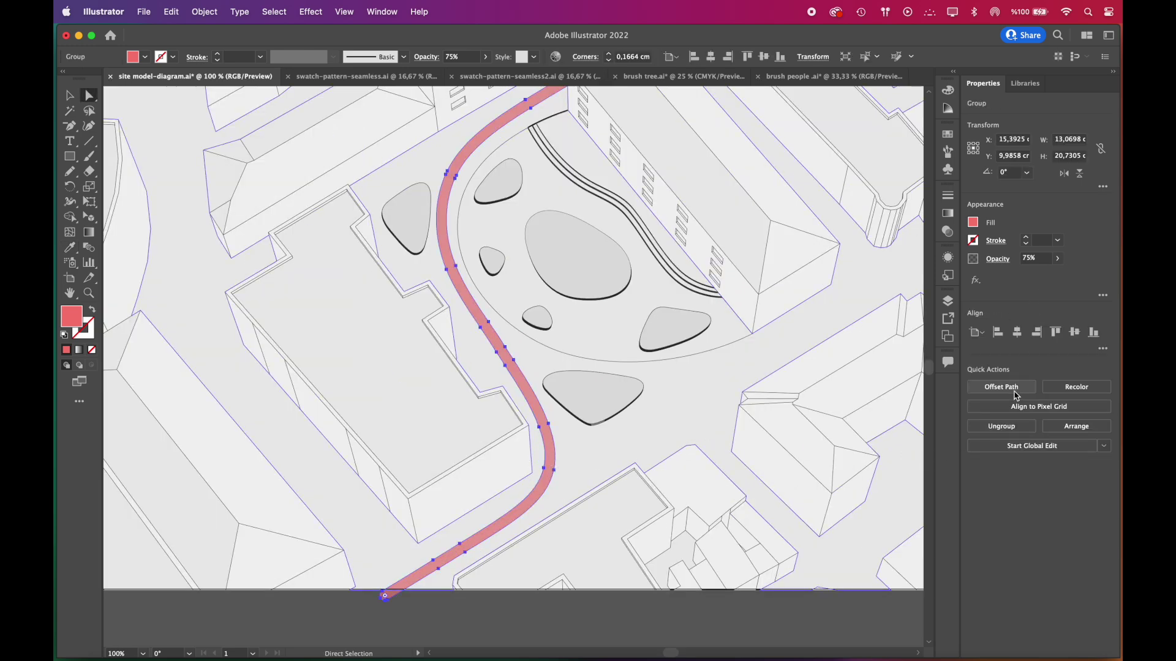
left_click(1015, 388)
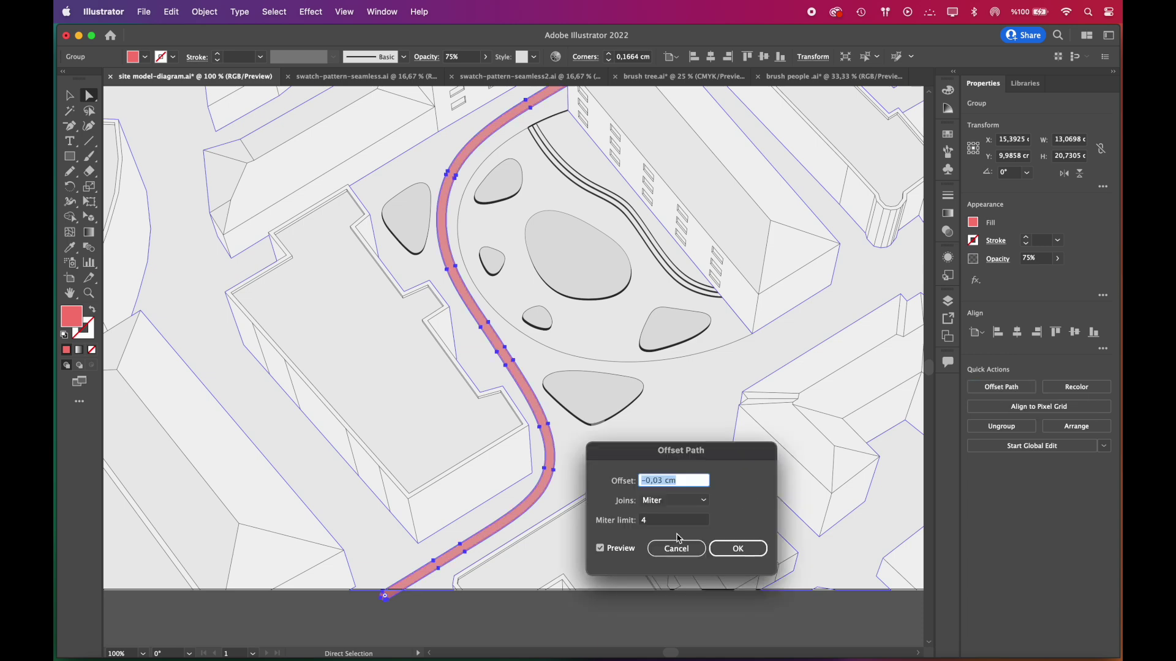
left_click(722, 548)
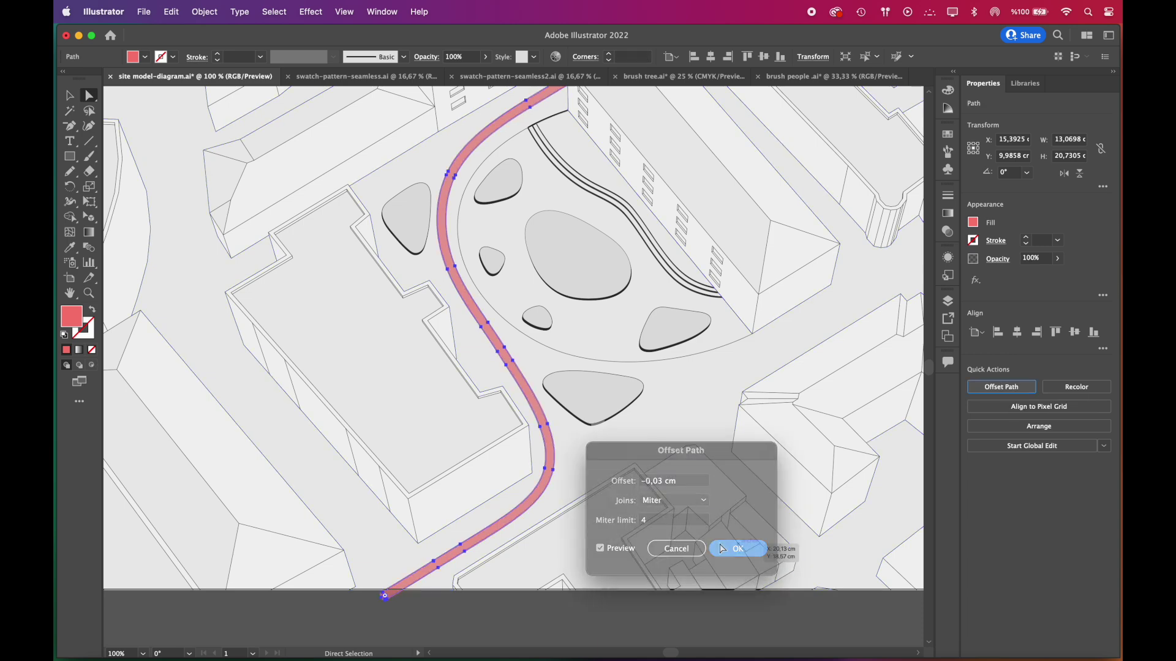
Fill the offset copy with white and nudge the road path slightly right and down.
scroll(517, 530, "up", 8)
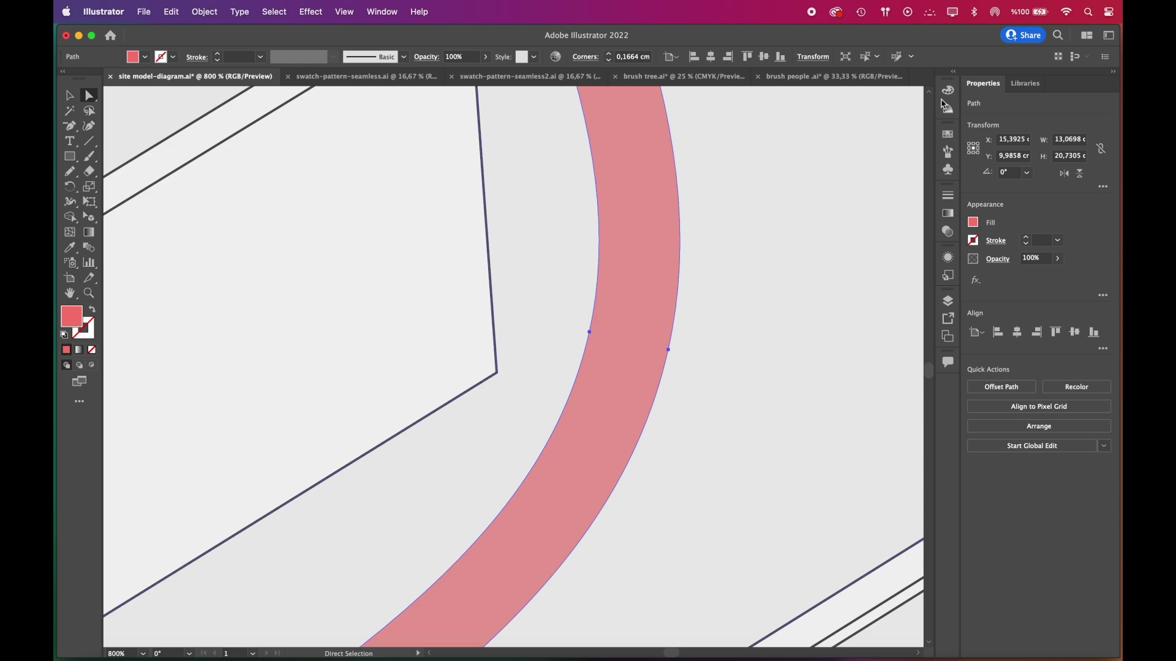
left_click(947, 92)
left_click(801, 104)
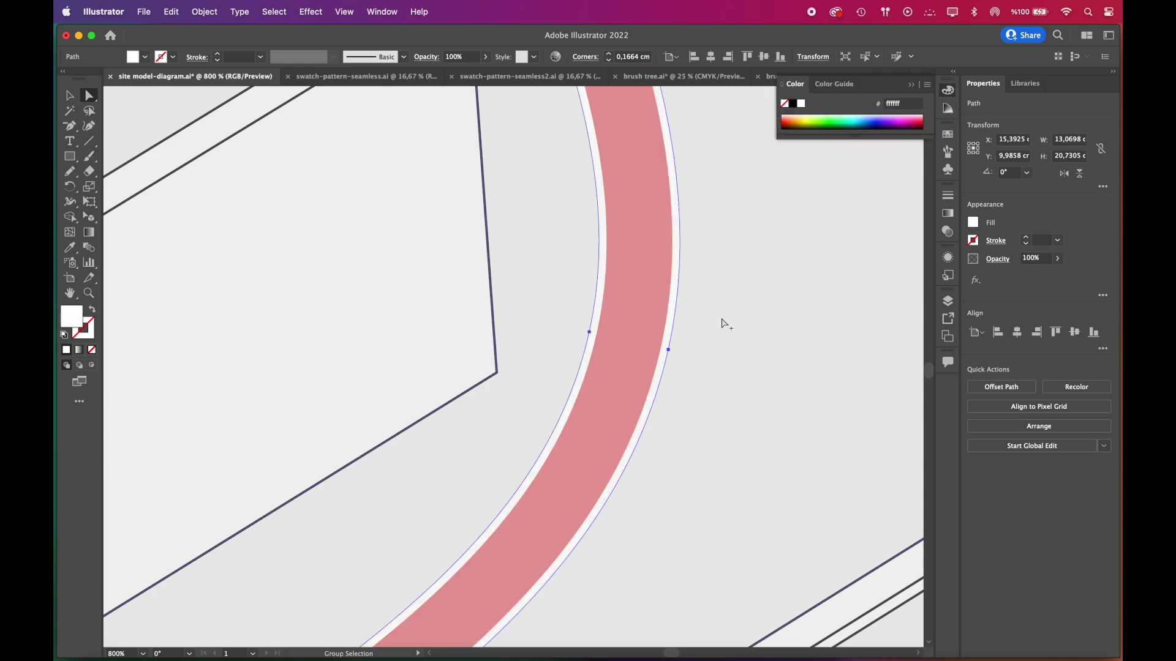
scroll(726, 323, "down", 6)
left_click(520, 489)
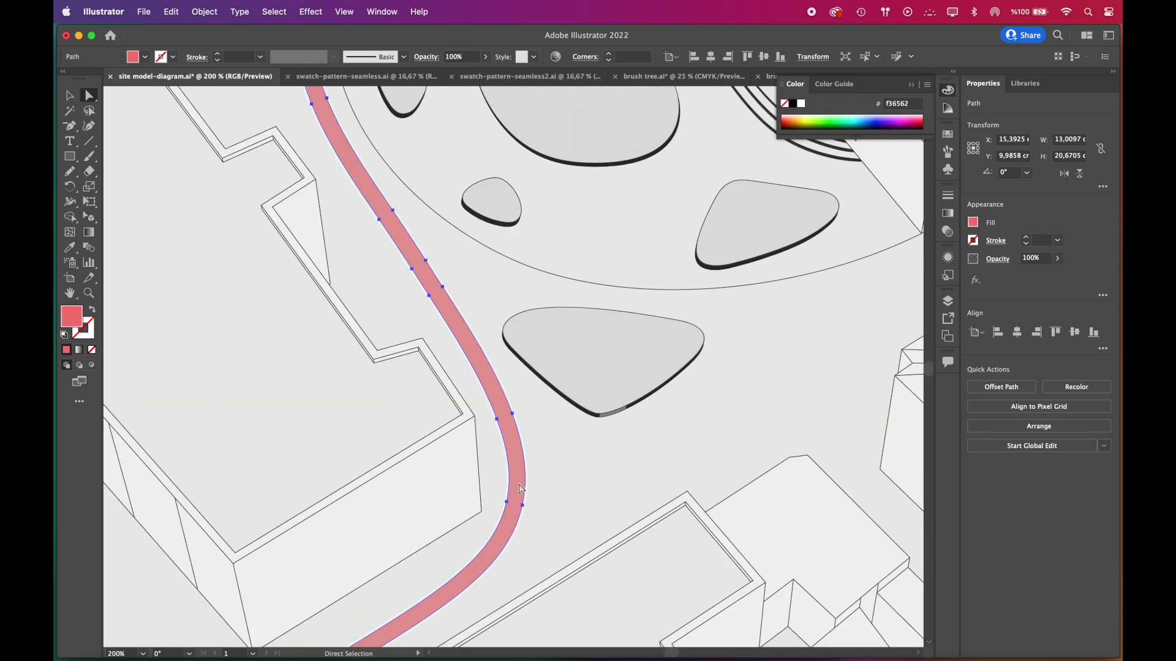
left_click_drag(519, 488, 527, 492)
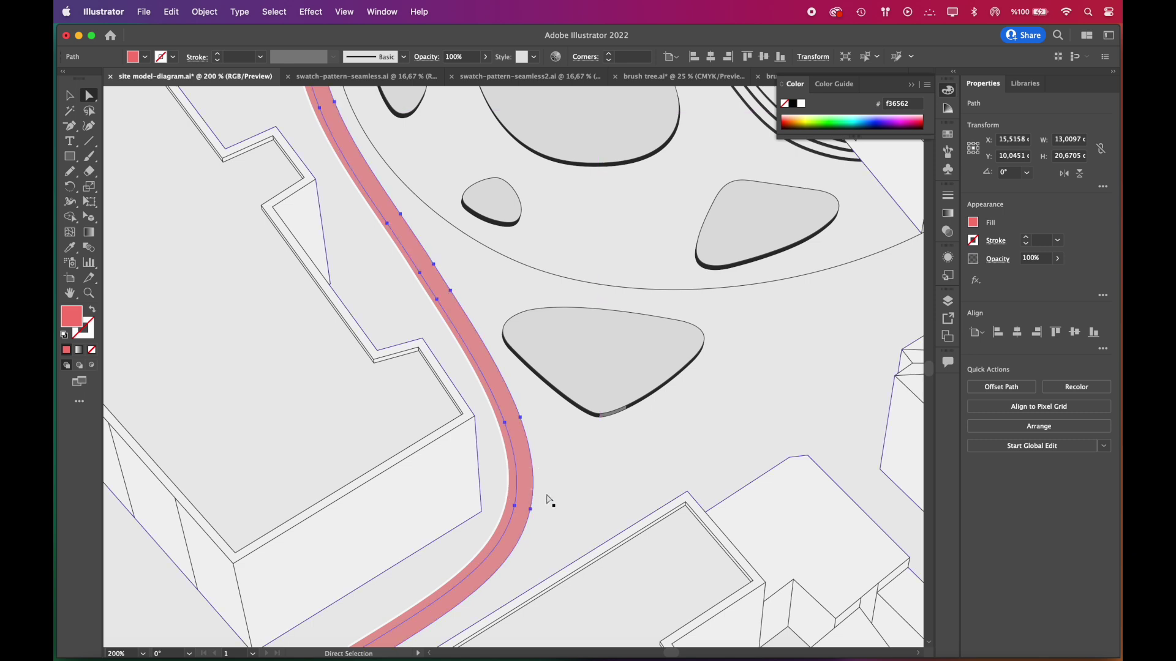
Swap the offset copy's fill to stroke and make the stroke white.
left_click(91, 310)
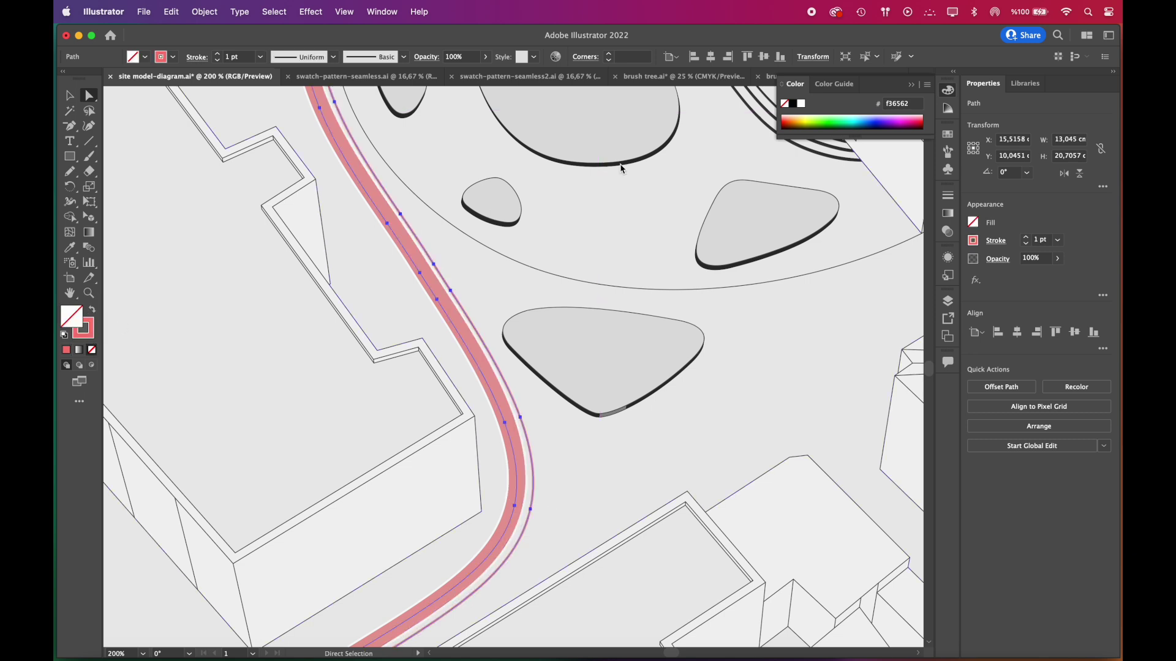
key("x")
left_click(802, 103)
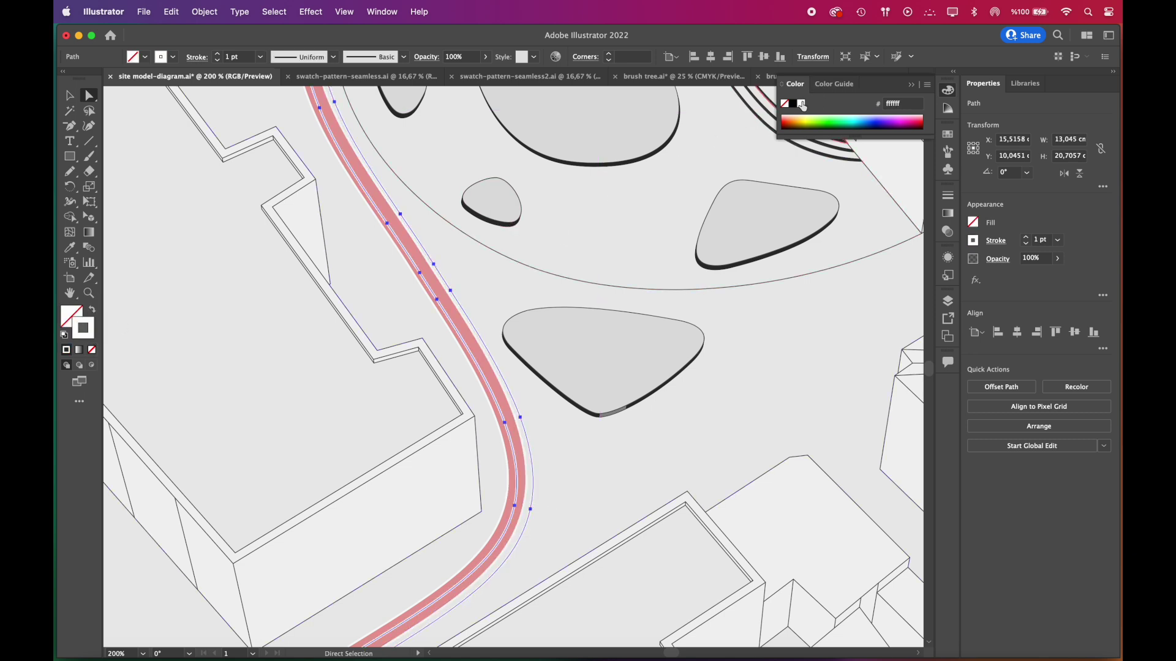
left_click(585, 459)
left_click(517, 484)
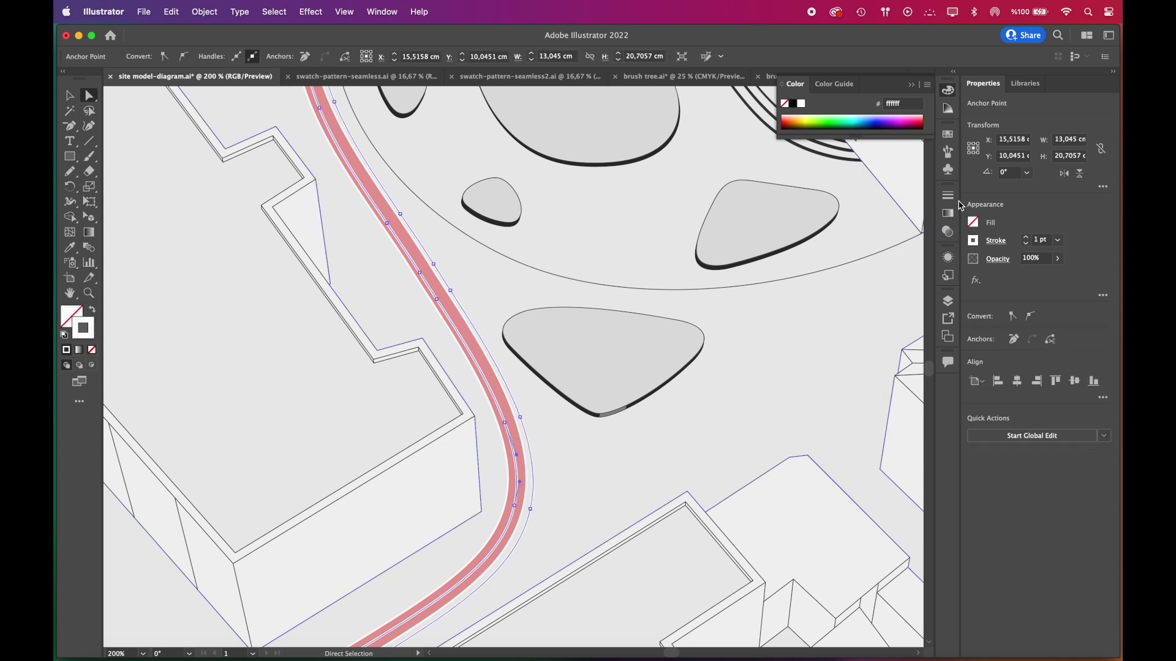
Set the white line's stroke weight to 0,5 pt.
left_click(1059, 245)
left_click(1069, 281)
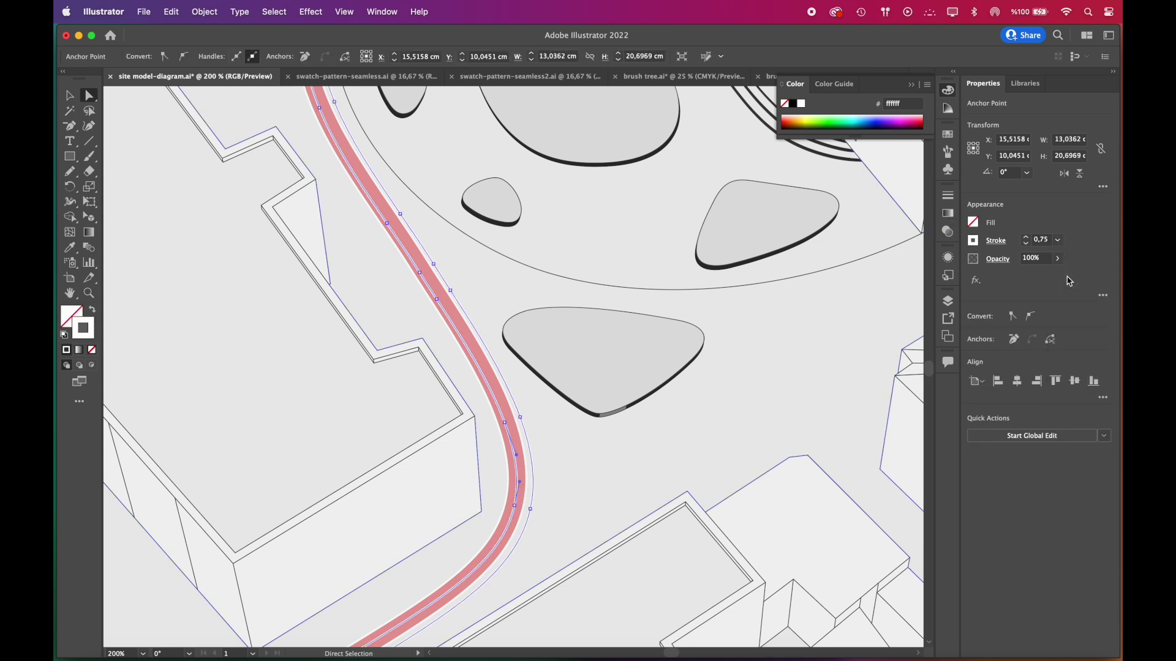
left_click(1061, 242)
left_click(1070, 265)
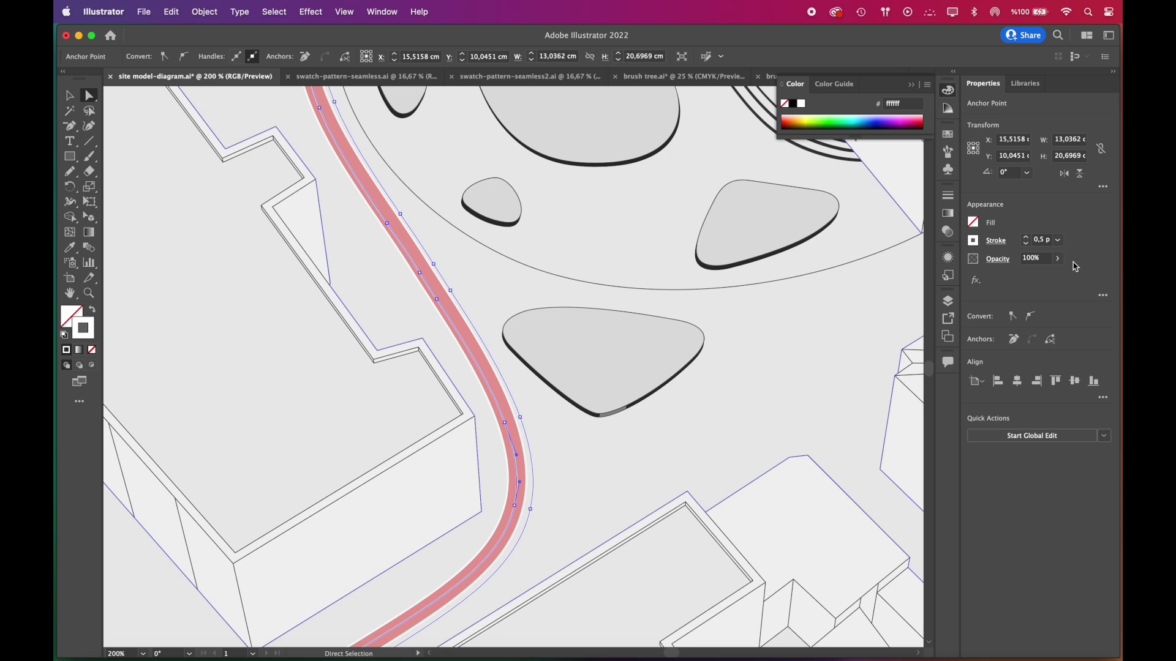
Cut the white line open near its top end with the Scissors tool.
key("super+equal")
key("super+equal")
key("super+equal")
left_click(90, 172)
left_click_drag(96, 176, 147, 185)
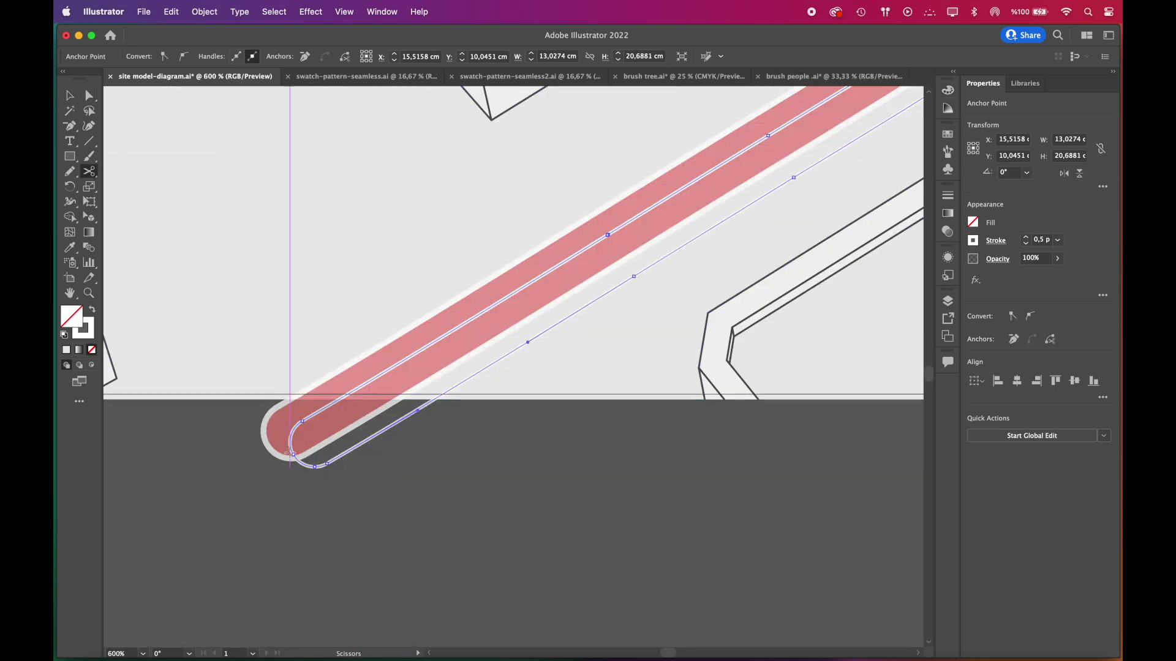
scroll(261, 506, "down", 10)
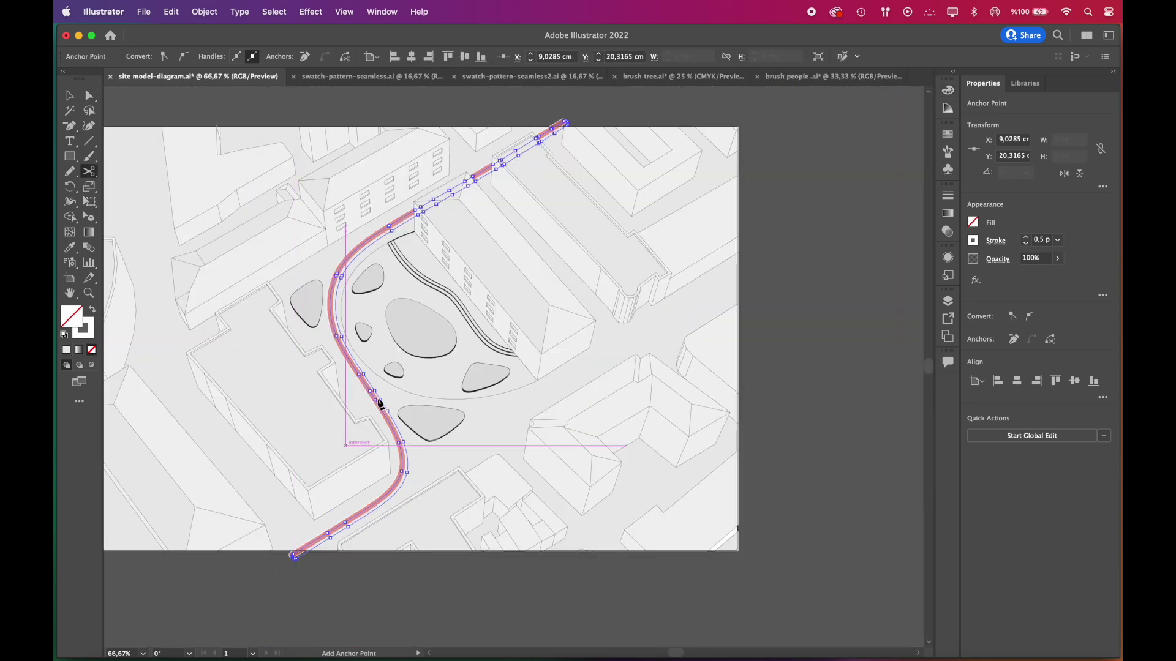
scroll(570, 110, "up", 6)
left_click(564, 155)
scroll(563, 156, "up", 6)
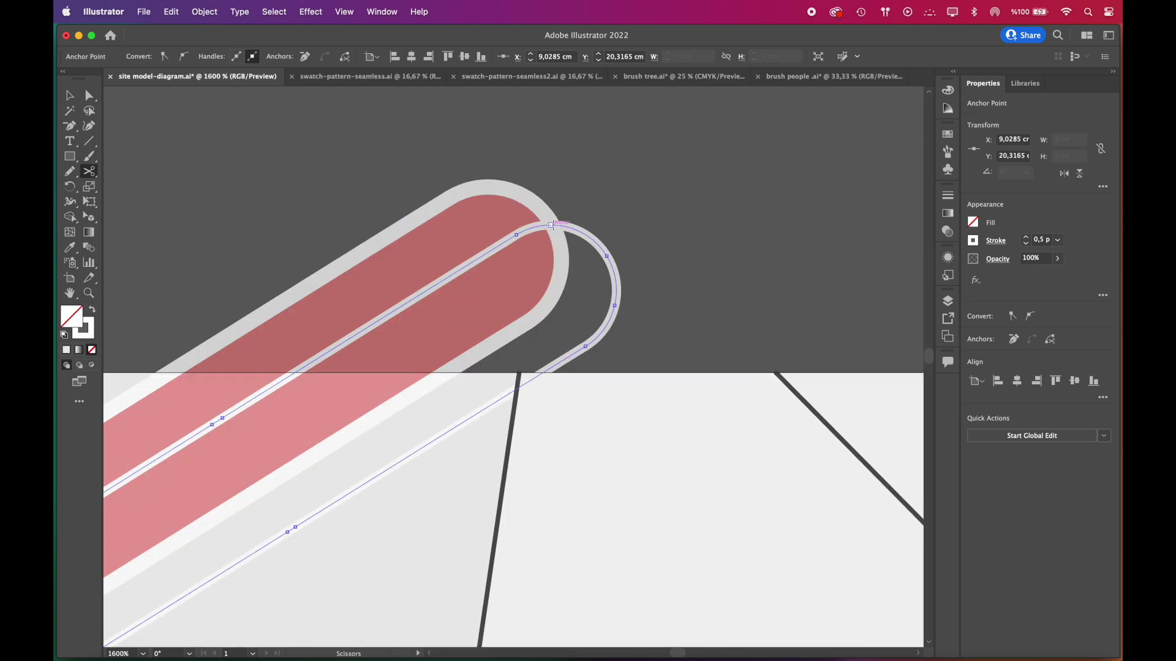
key("super+shift+a")
key("super+z")
key("a")
scroll(655, 255, "down", 10)
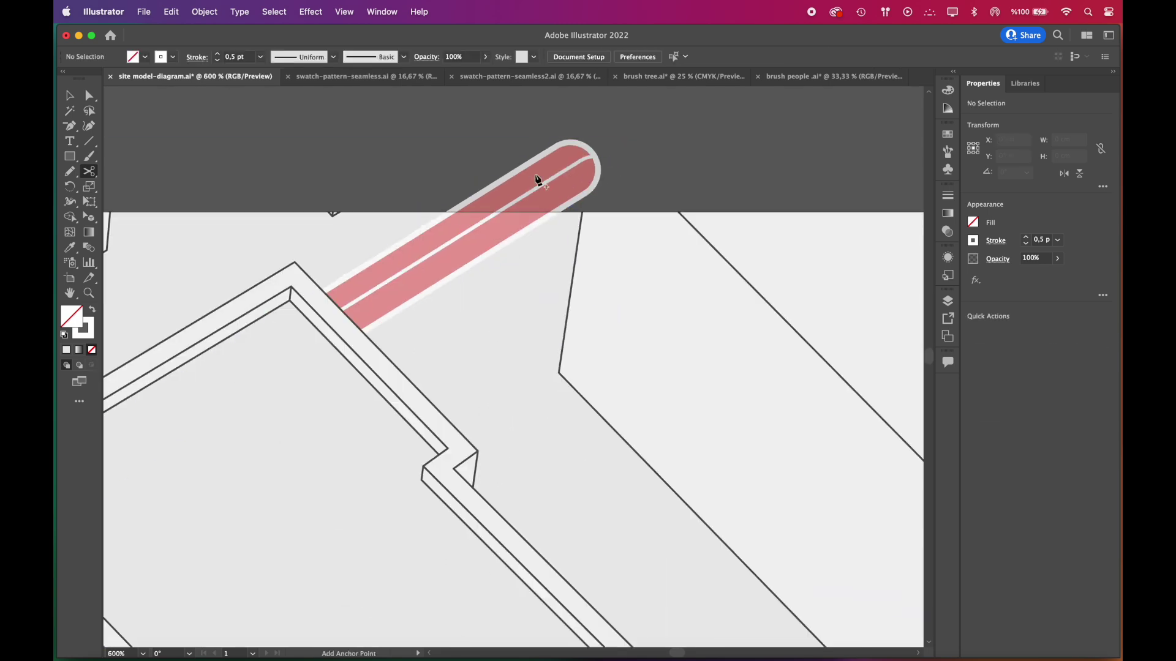
left_click(949, 199)
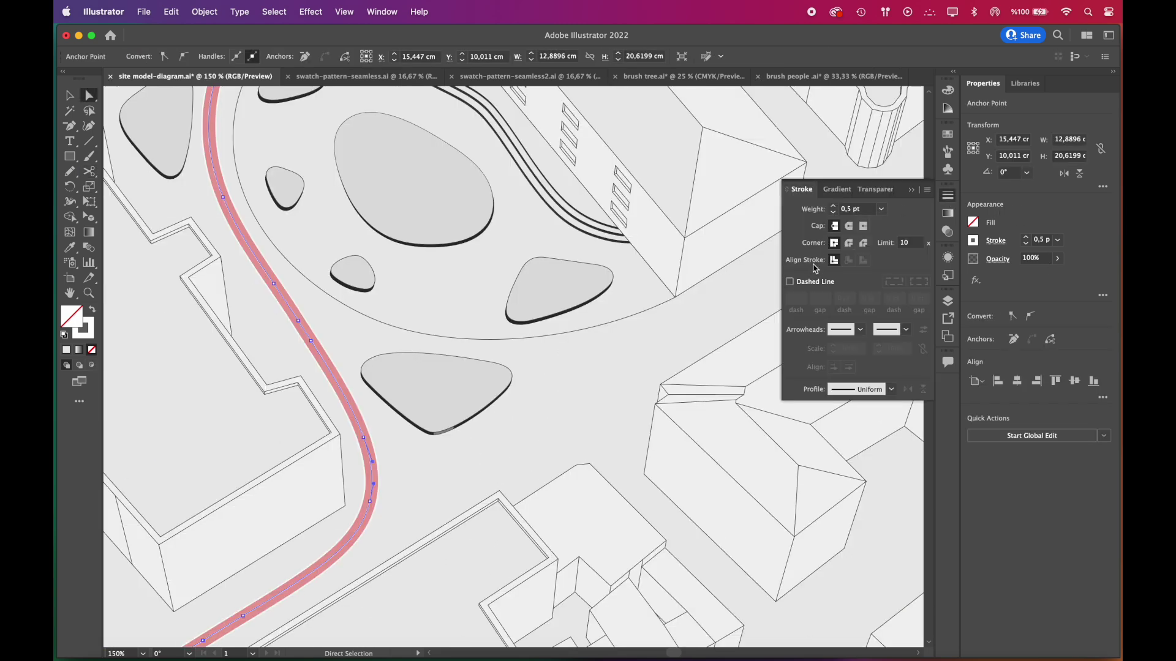
Make the white road line a dashed line with 3 pt dashes.
left_click(810, 283)
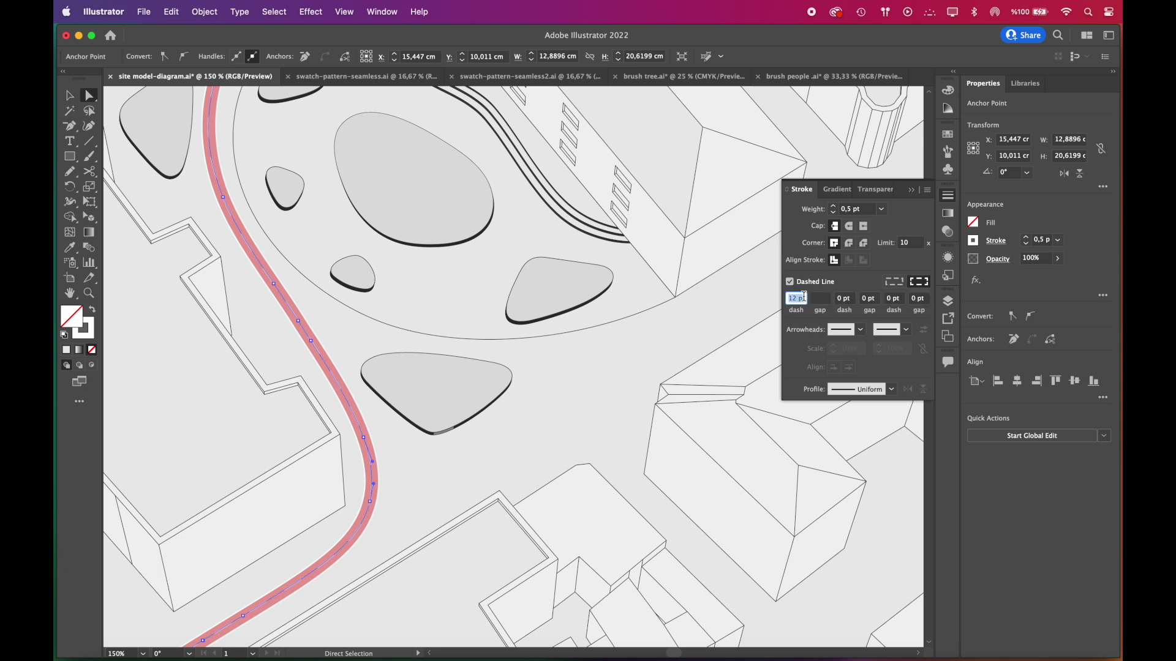
type("3")
key("Tab")
left_click(795, 105)
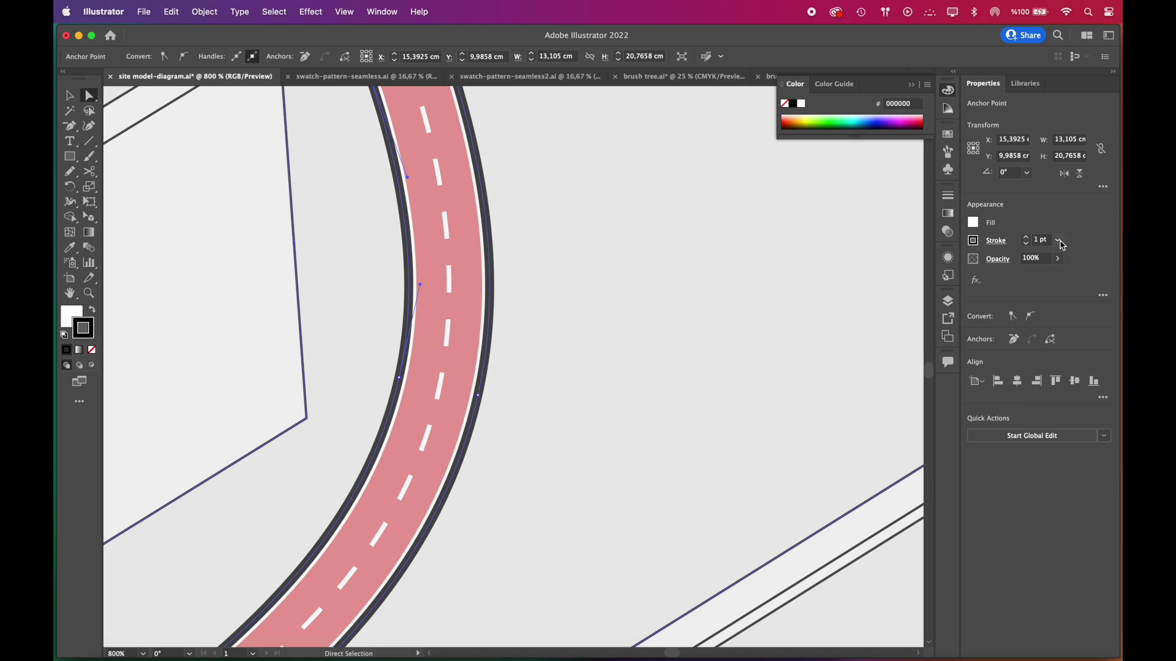
left_click(1059, 240)
left_click(643, 289)
Deselect the road line and select the plaza outline path.
key("super+1")
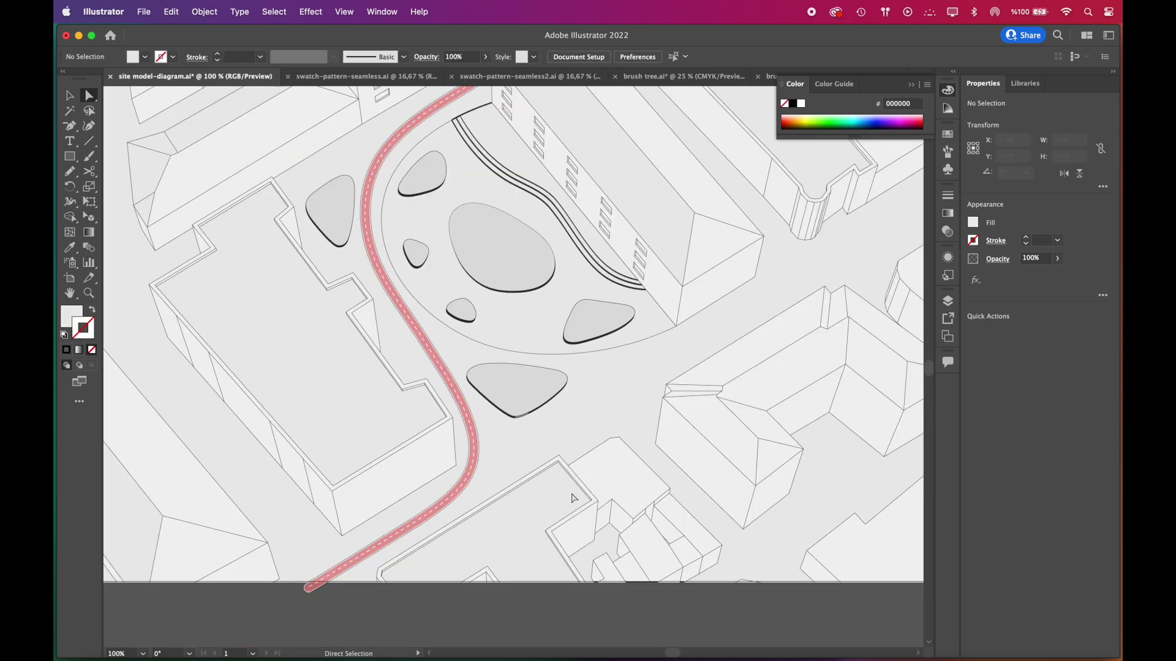
left_click(554, 353)
key("super+minus")
key("super+minus")
left_click(71, 247)
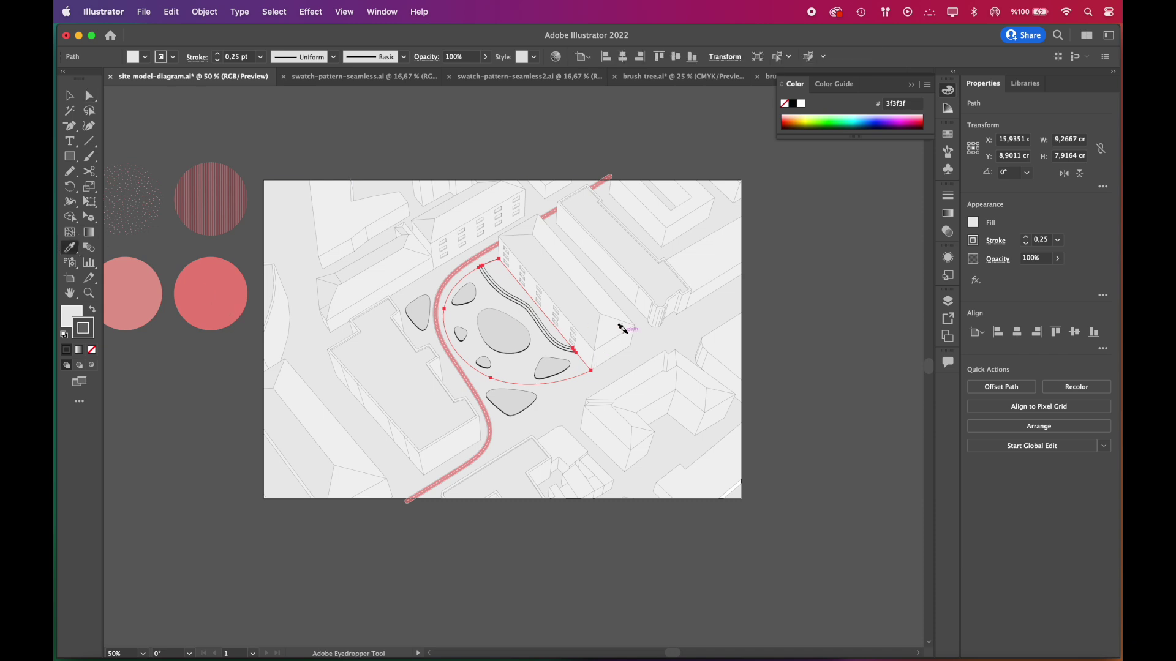
key("v")
scroll(517, 336, "down", 2)
scroll(259, 305, "up", 2)
left_click(258, 305)
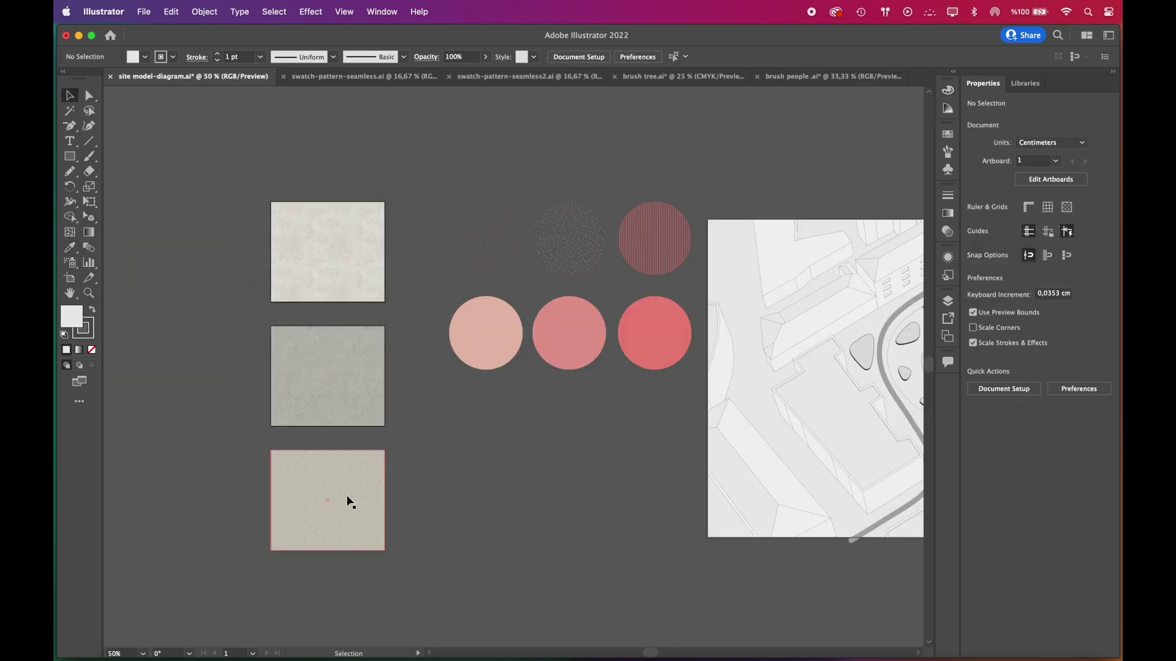
left_click(388, 76)
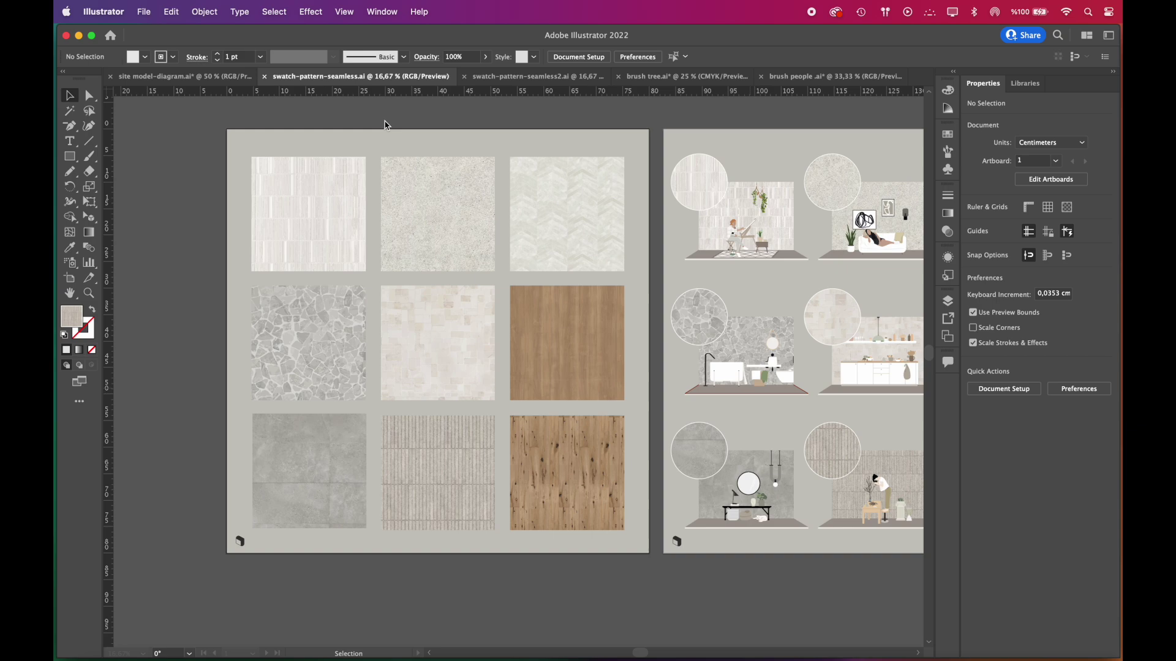
scroll(442, 221, "up", 3)
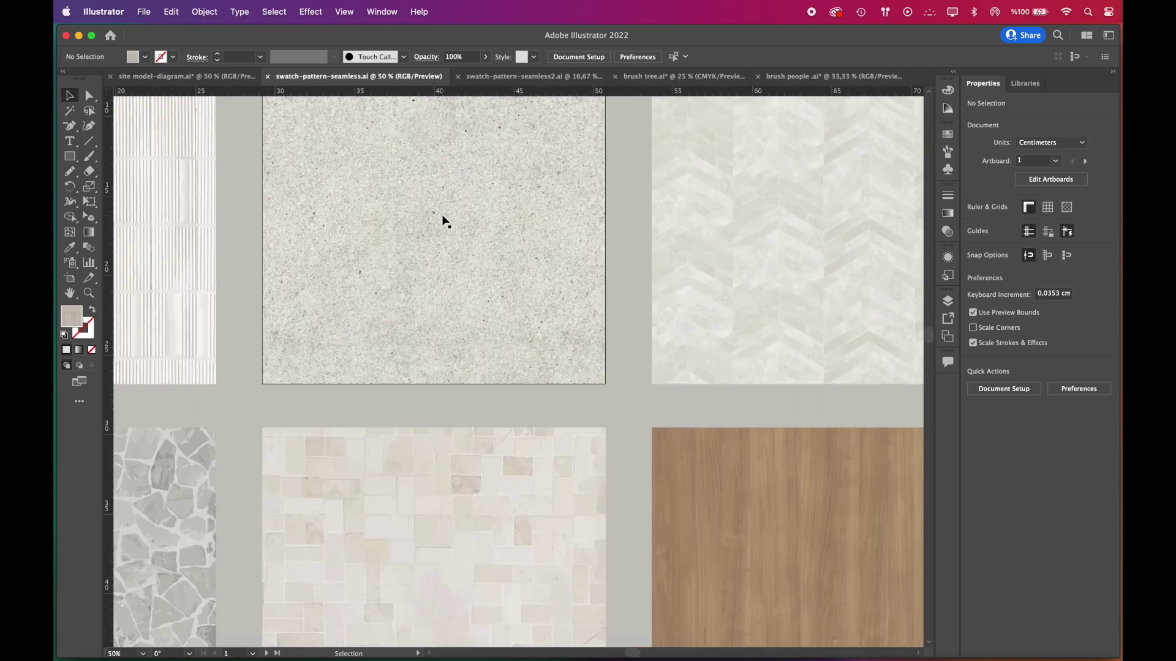
scroll(459, 244, "down", 3)
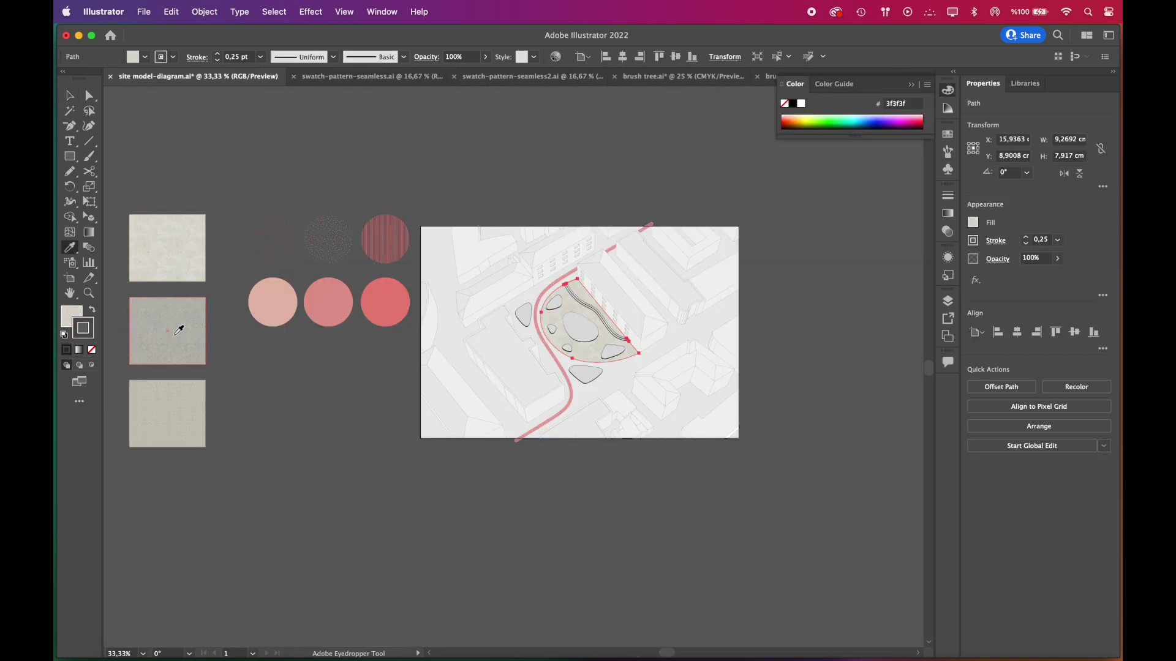
key("a")
key("super+shift+a")
key("super+equal")
key("super+equal")
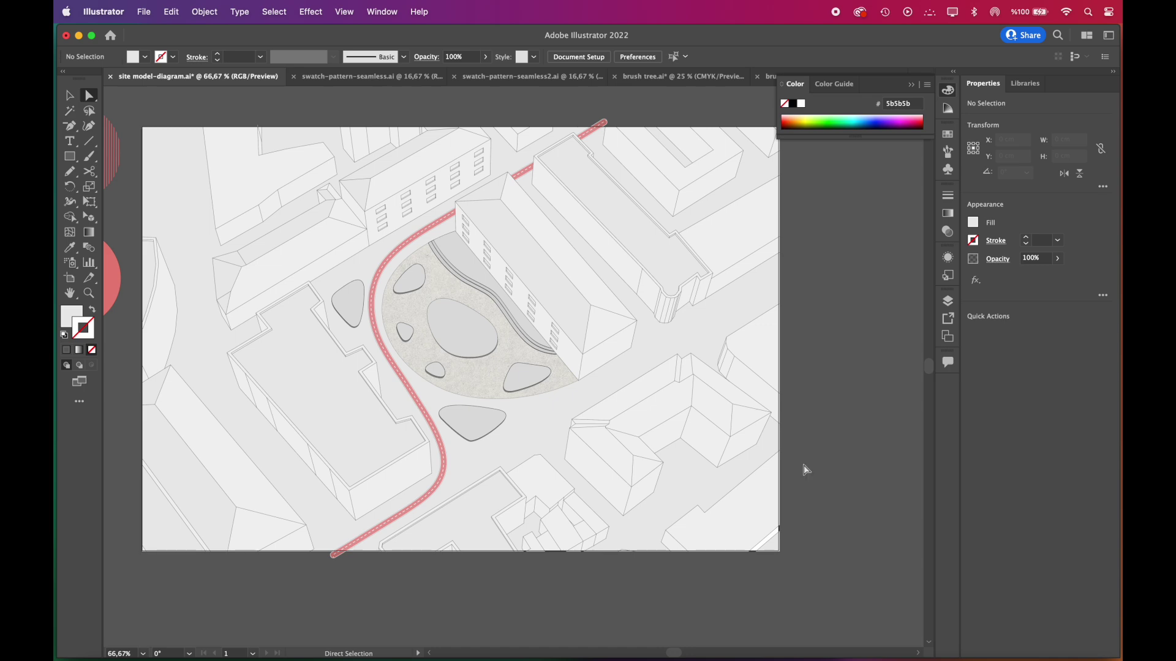
scroll(422, 487, "up", 2)
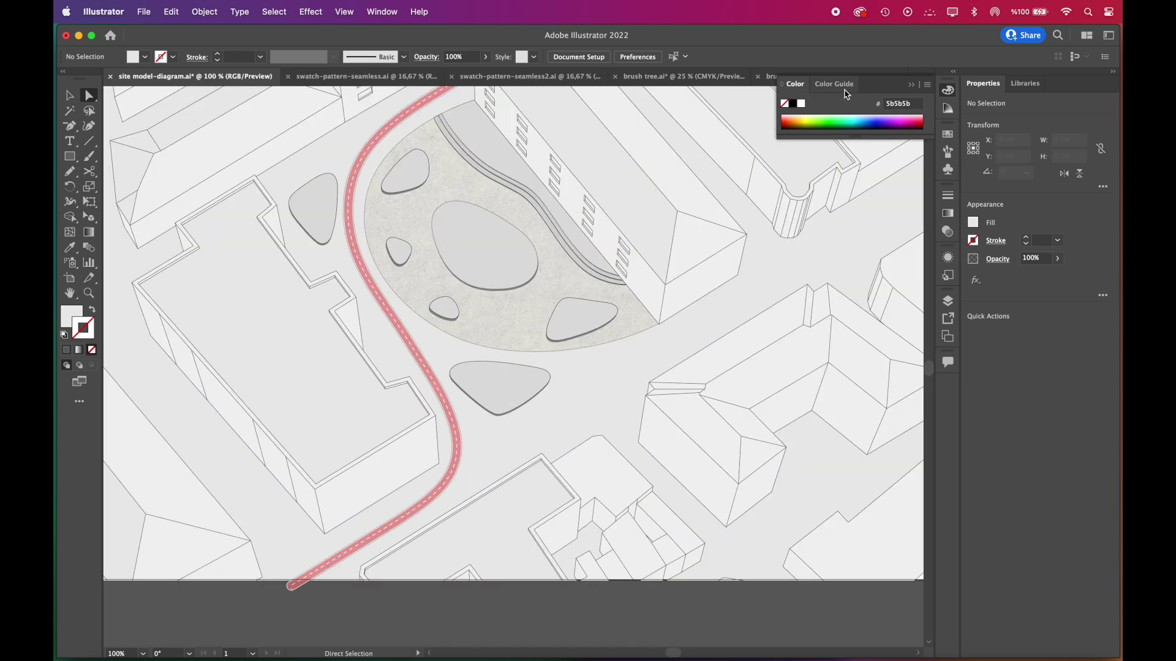
left_click(910, 86)
key("v")
left_click(587, 316)
key("super+equal")
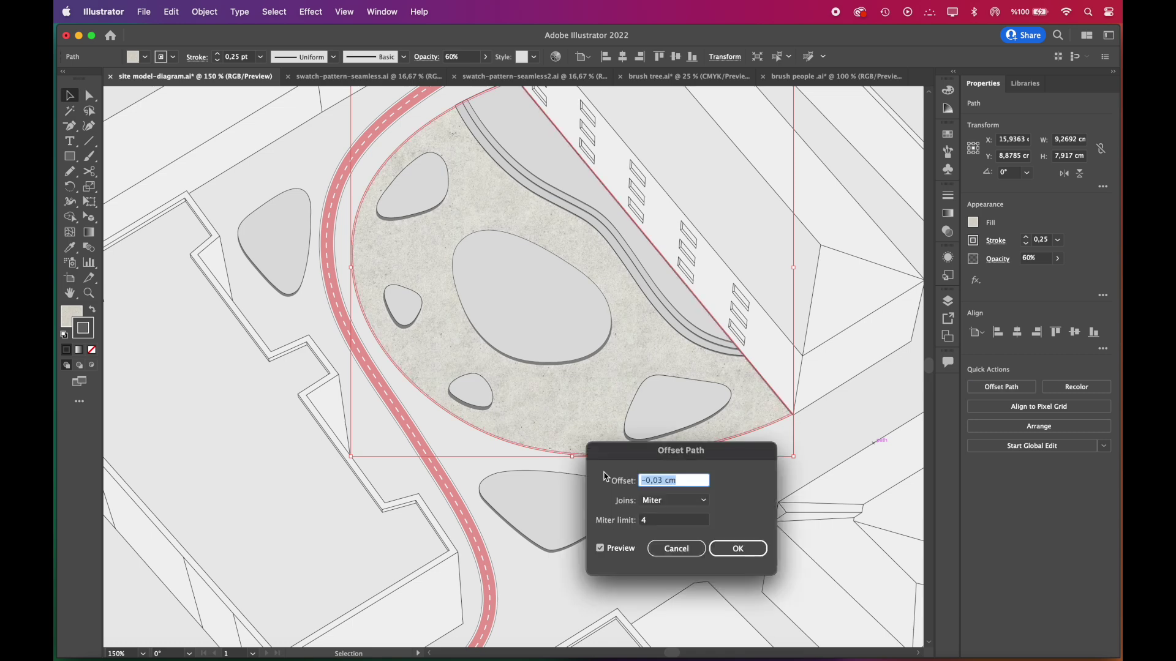
Offset the plaza outline inward and fill the inset copy white.
key("Return")
key("super+equal")
key("super+equal")
key("super+equal")
key("F6")
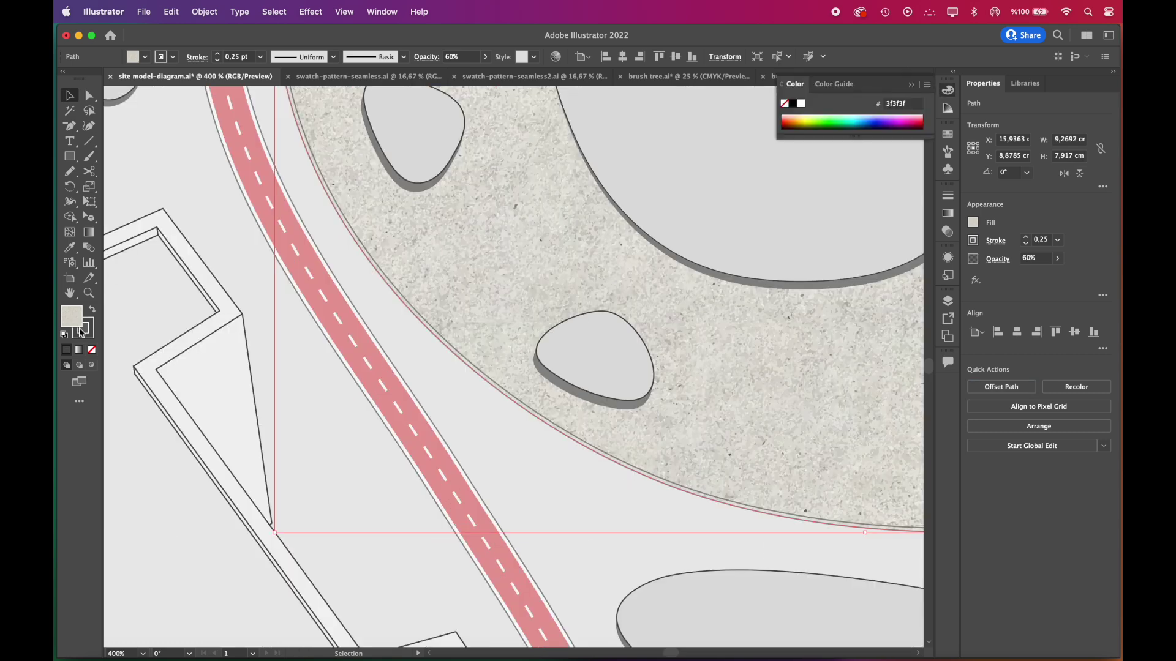
left_click(800, 106)
left_click(522, 440)
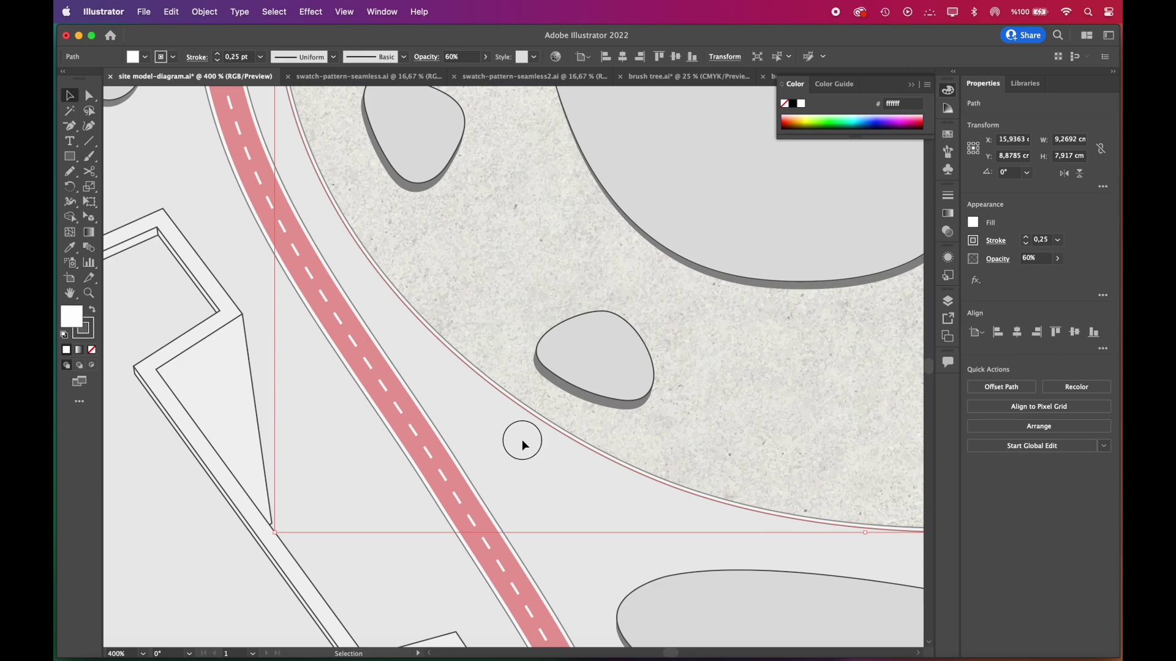
key("super+minus")
key("super+minus")
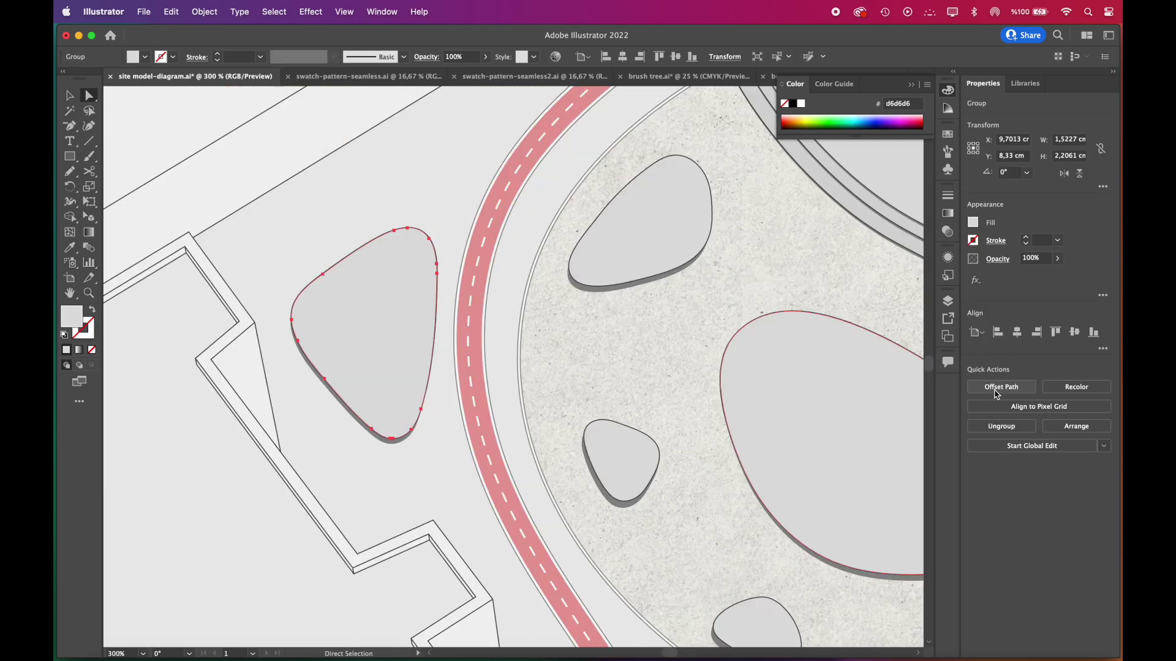
Give the triangle blob and the next plaza blob white inward-offset rims.
left_click(999, 388)
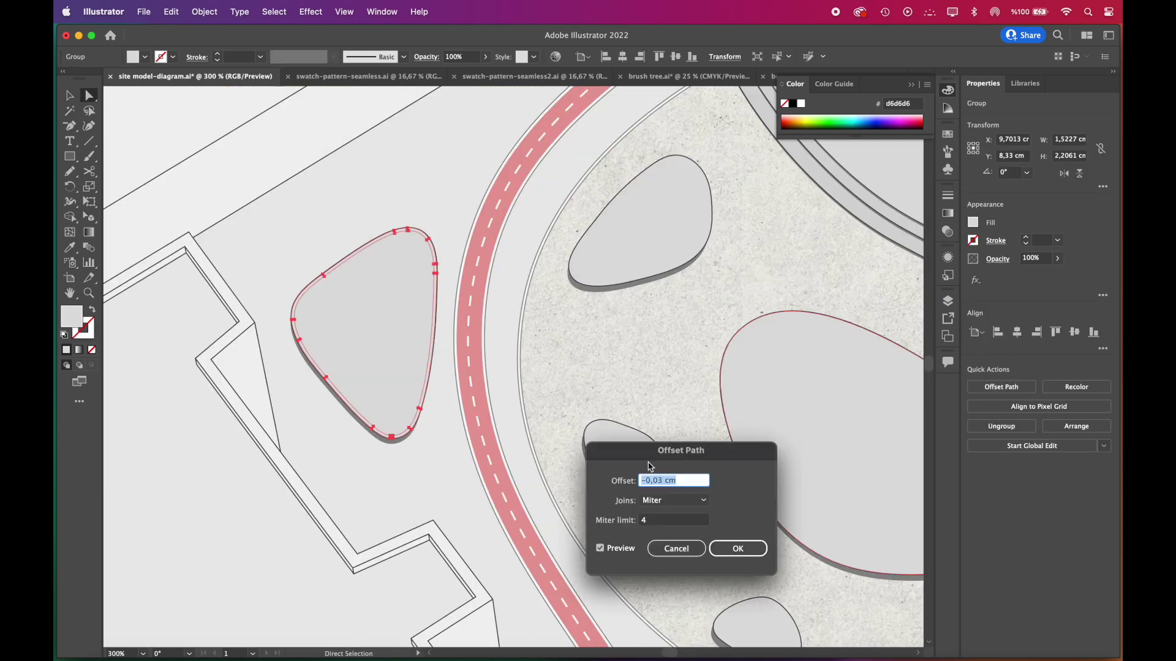
left_click(738, 548)
key("super+equal")
key("super+equal")
key("super+equal")
key("super+equal")
key("F6")
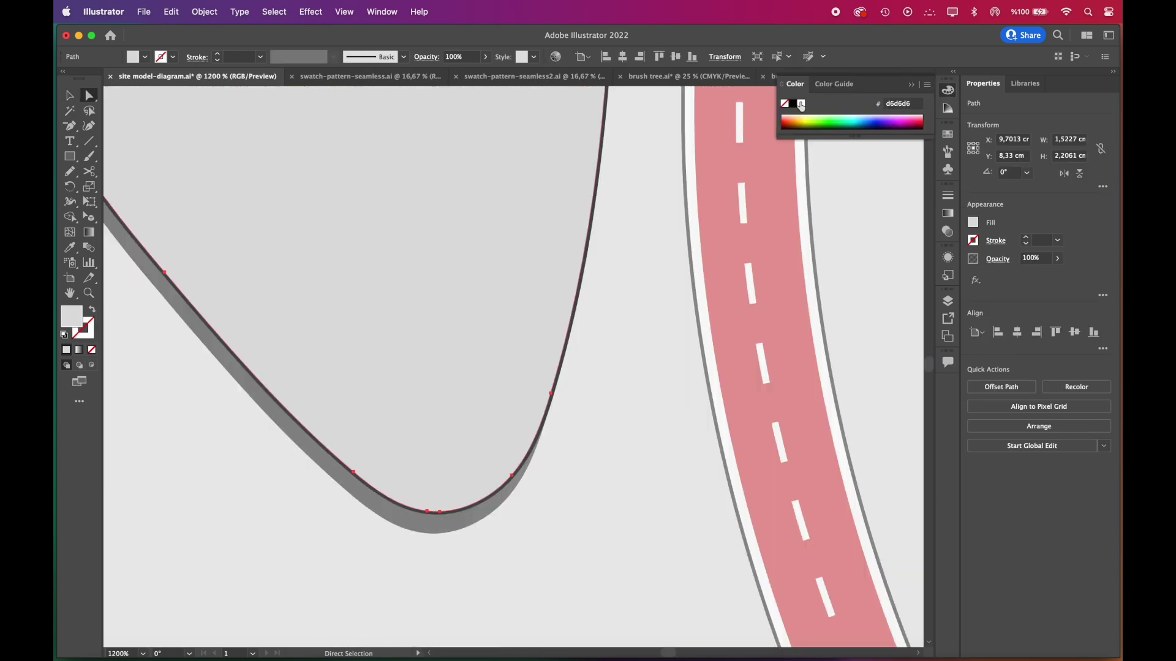
left_click(800, 104)
key("super+minus")
key("super+minus")
key("super+minus")
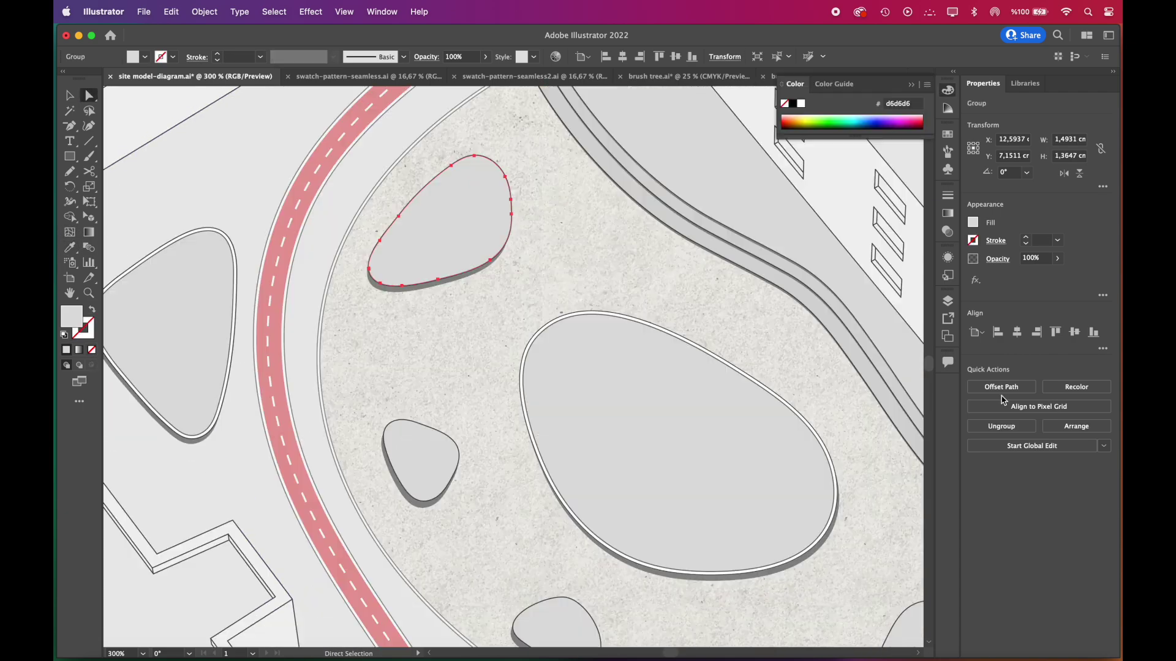
left_click(1002, 387)
left_click(740, 547)
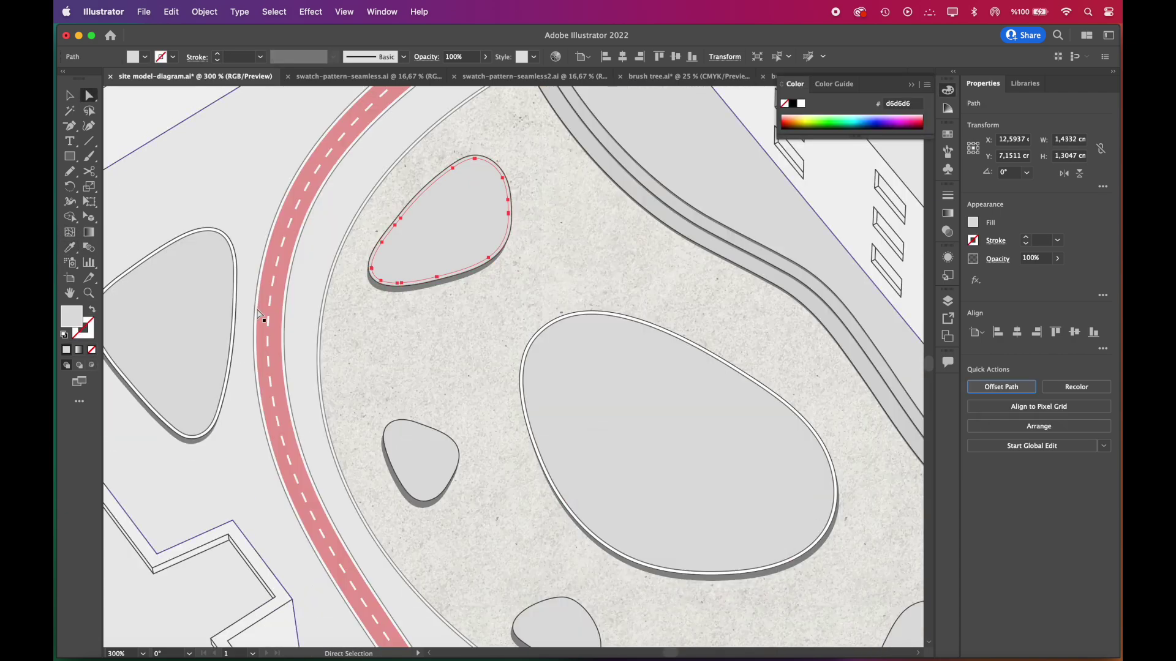
key("i")
key("super+equal")
key("super+equal")
key("super+equal")
key("super+equal")
key("super+equal")
key("a")
left_click(632, 135)
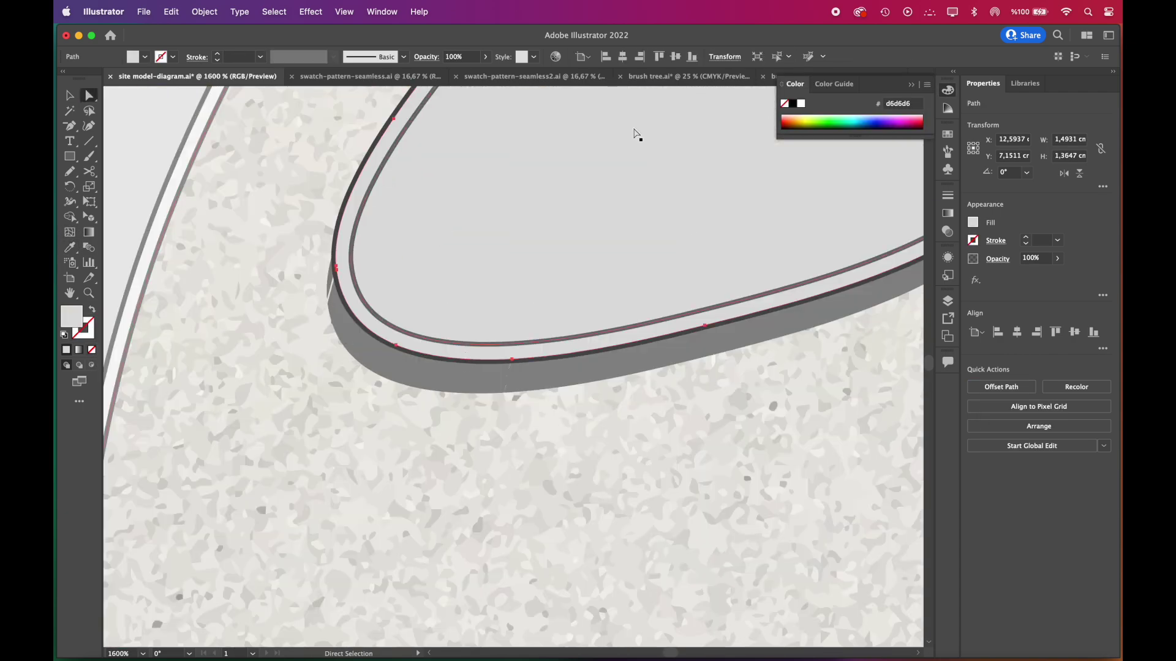
left_click(800, 104)
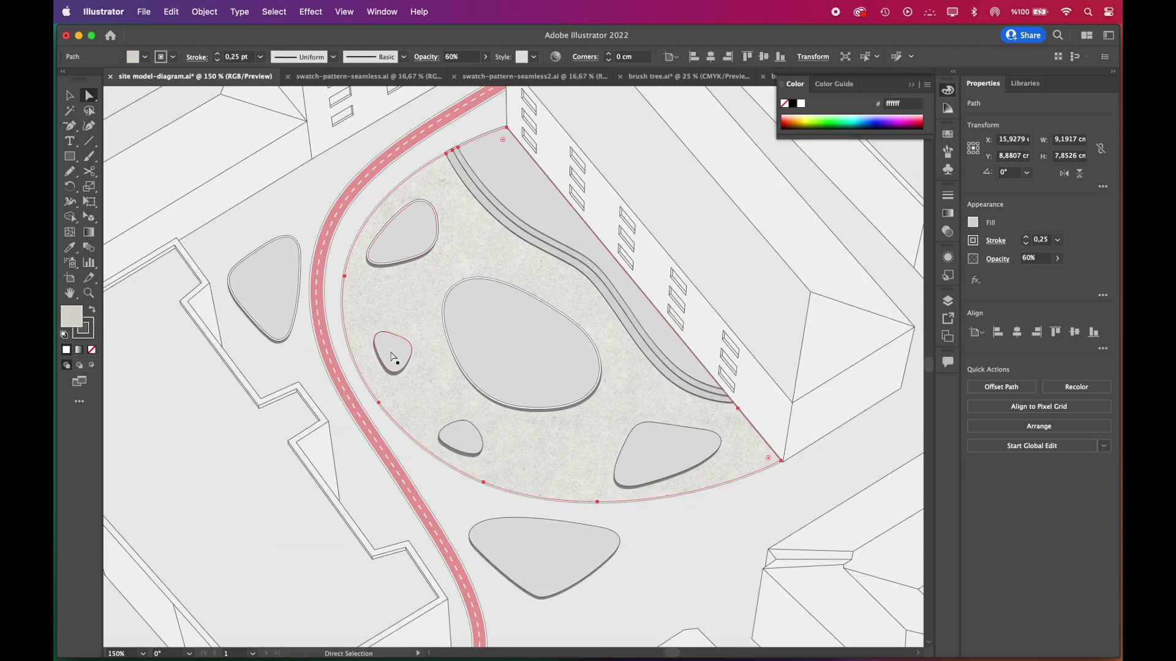
Offset the small plaza blob inward and sample white onto its inset ring.
left_click(1001, 387)
left_click(737, 546)
key("super+equal")
key("super+equal")
key("super+equal")
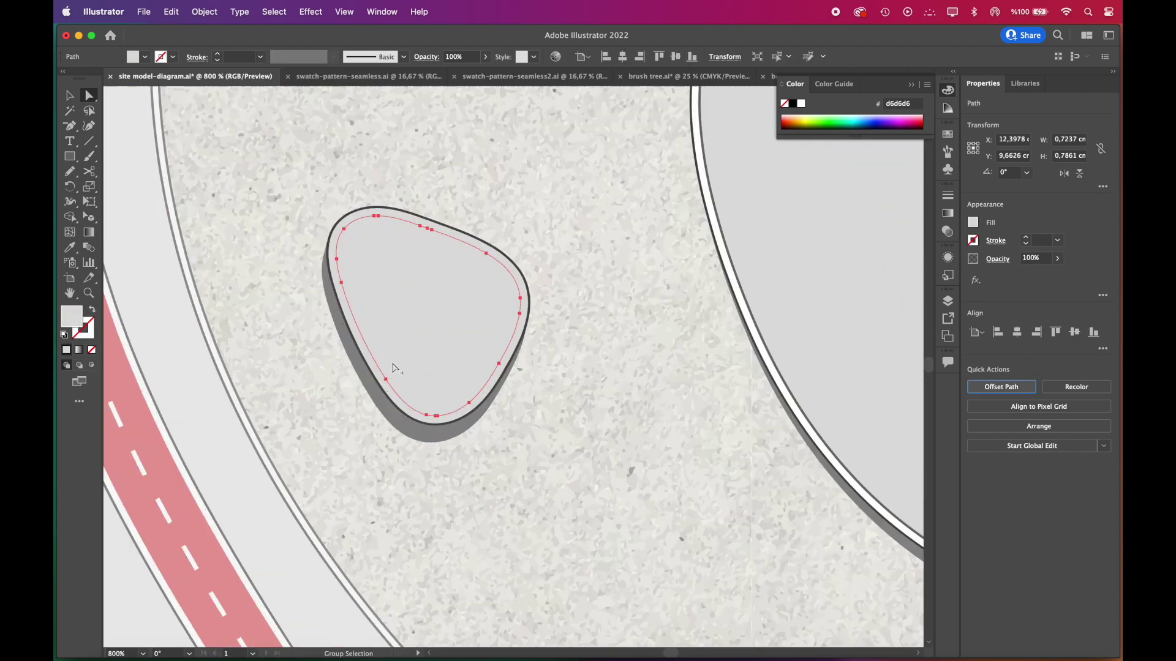
key("i")
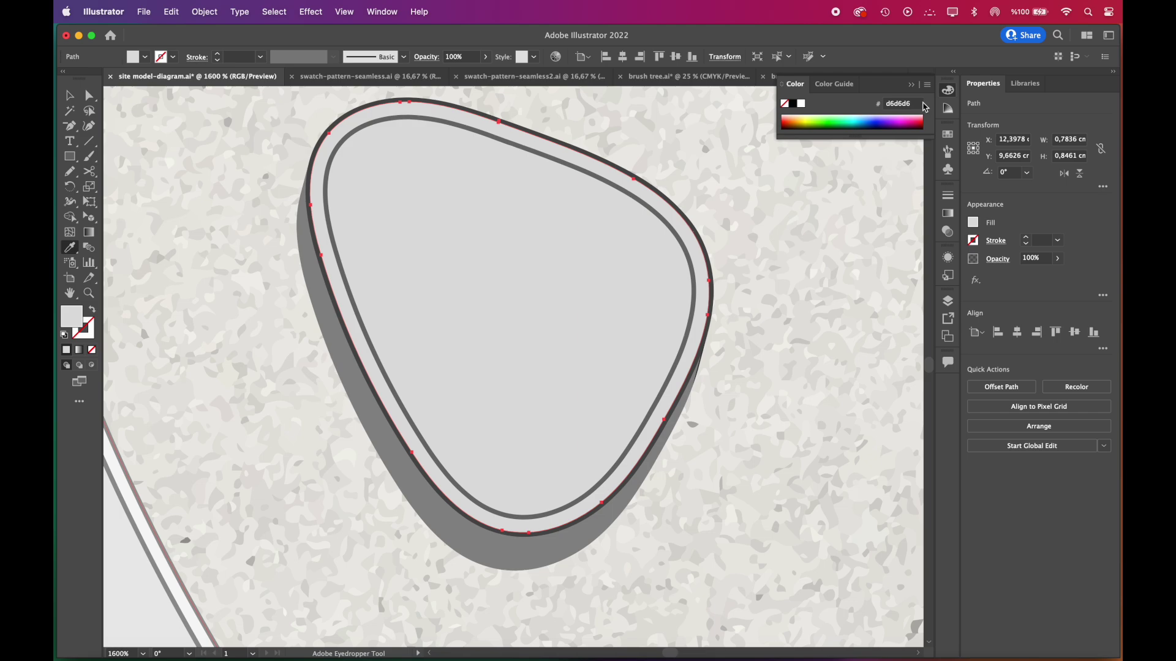
left_click(438, 274)
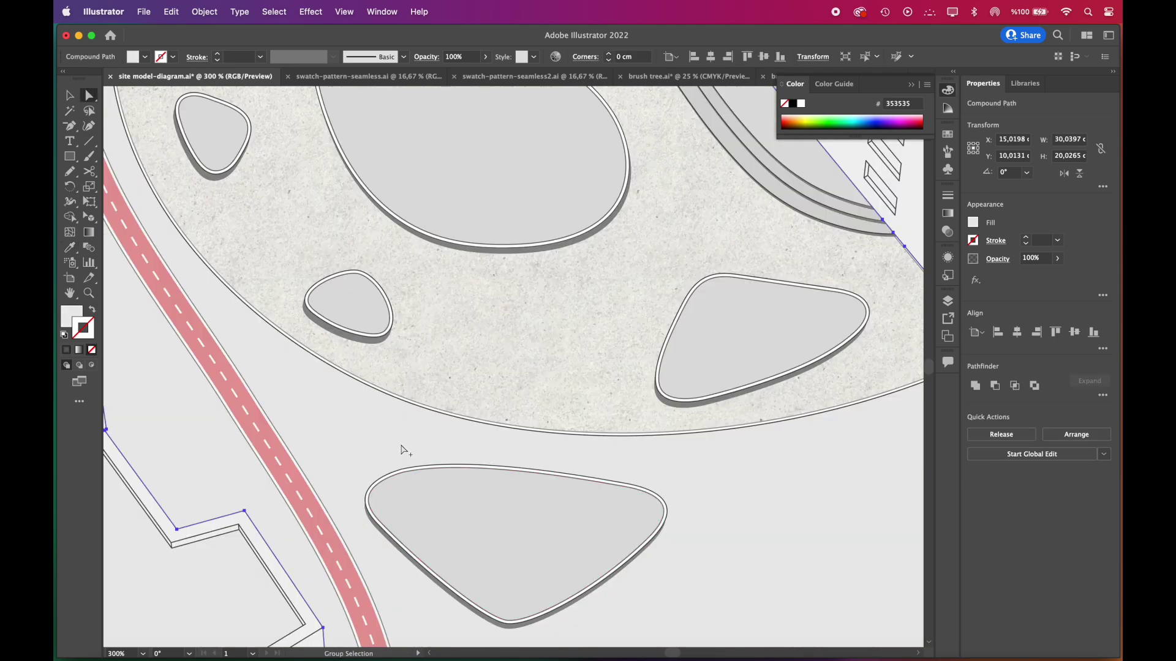
scroll(401, 450, "down", 2)
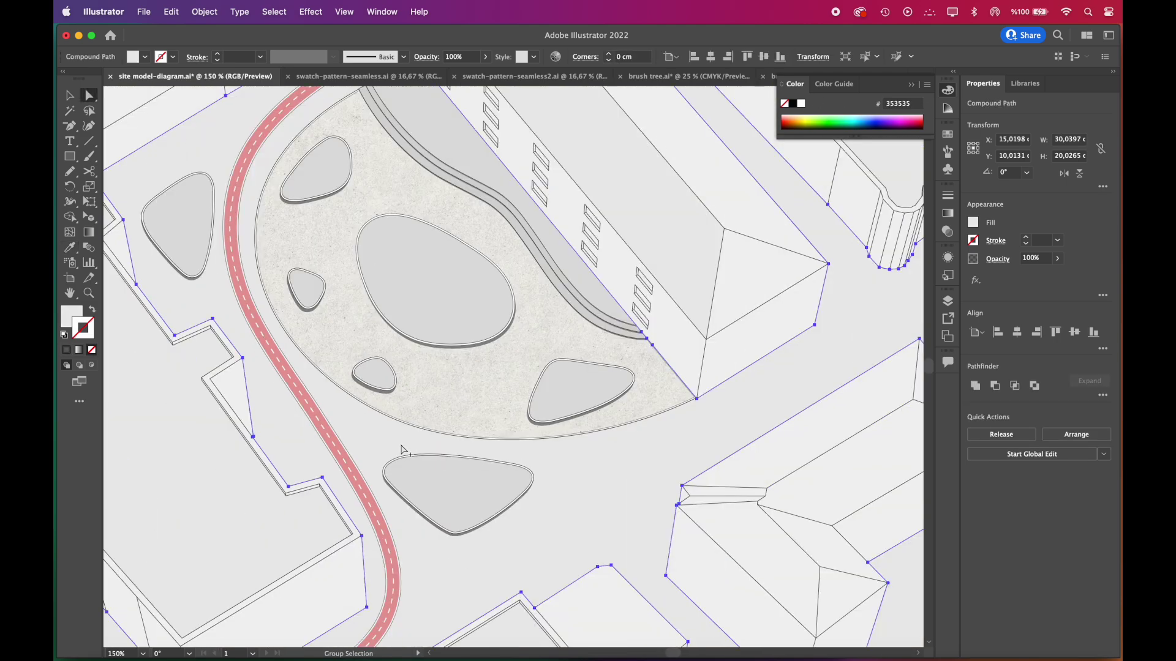
Resize the blob below the plaza, shrink the left blob's inner copy and fill it white.
key("super+0")
key("super+shift+a")
key("v")
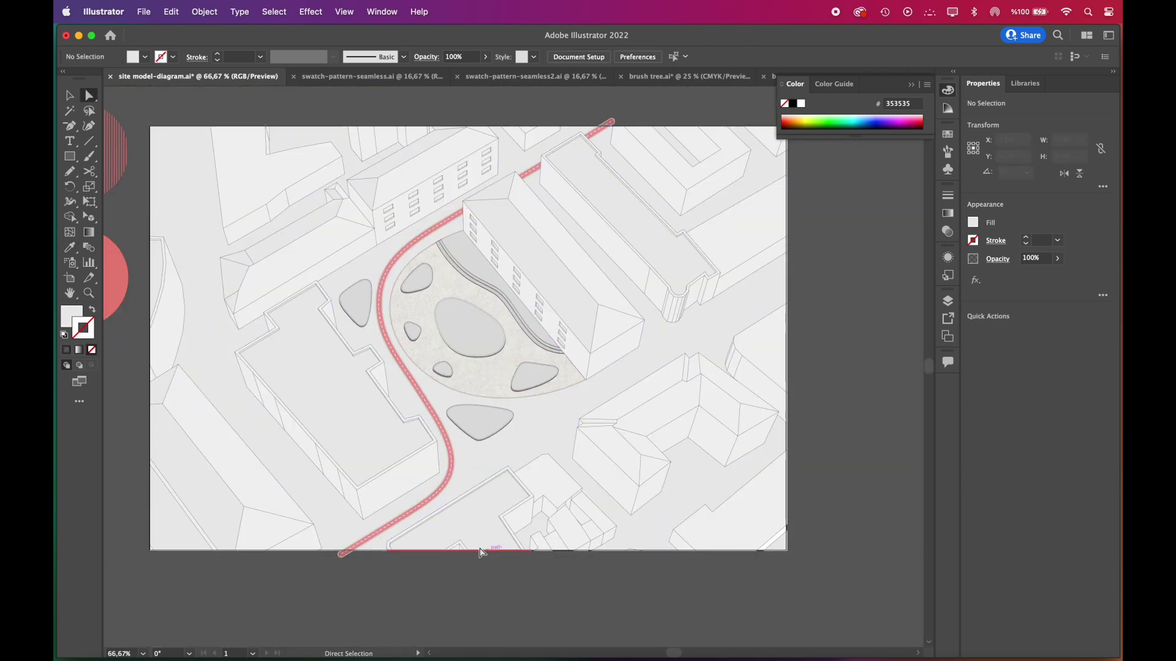
scroll(530, 411, "up", 4)
left_click(525, 406)
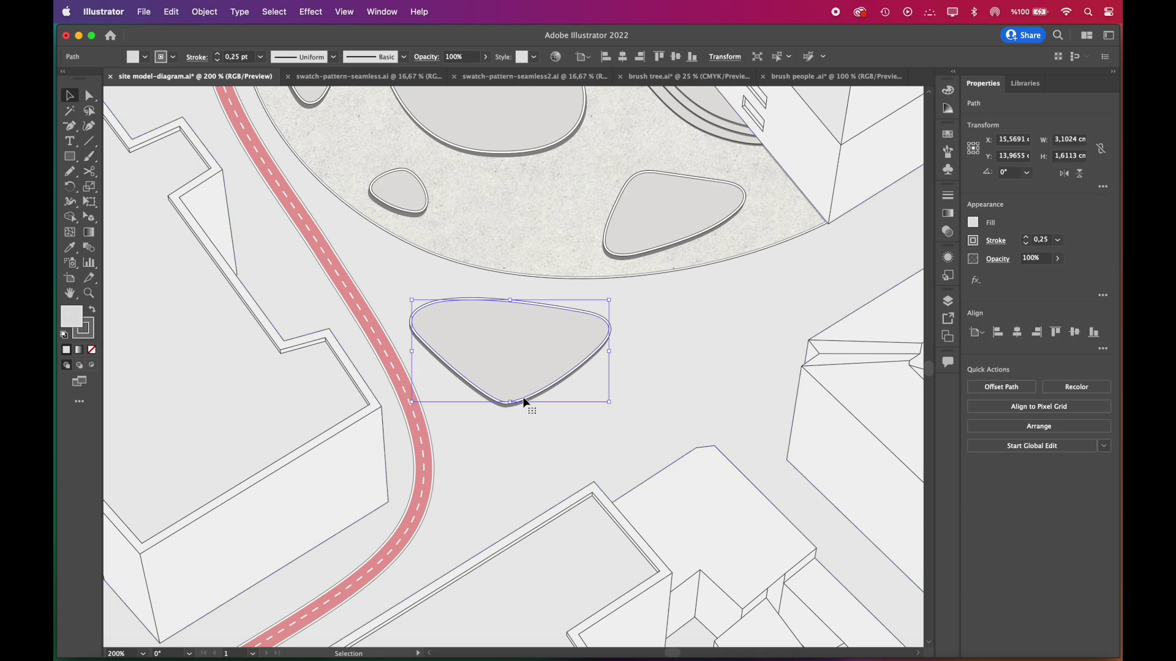
mouse_move(610, 406)
left_mouse_down()
mouse_move(664, 449)
mouse_move(558, 391)
left_mouse_up()
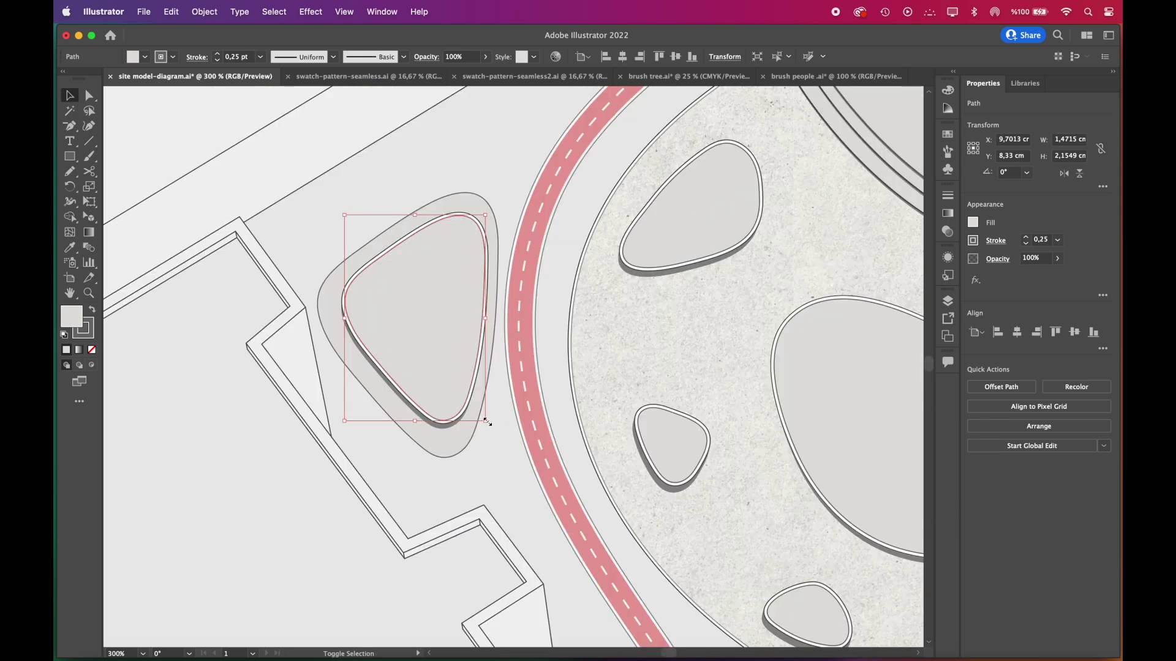
left_click_drag(483, 414, 482, 414)
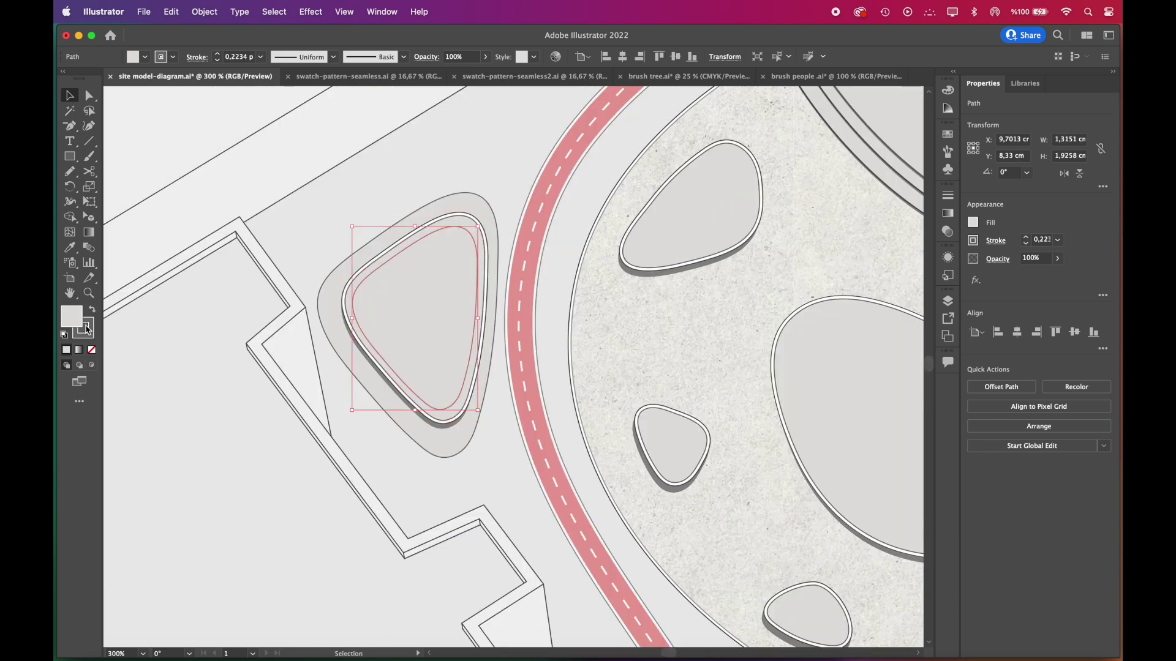
left_click(947, 91)
left_click(802, 104)
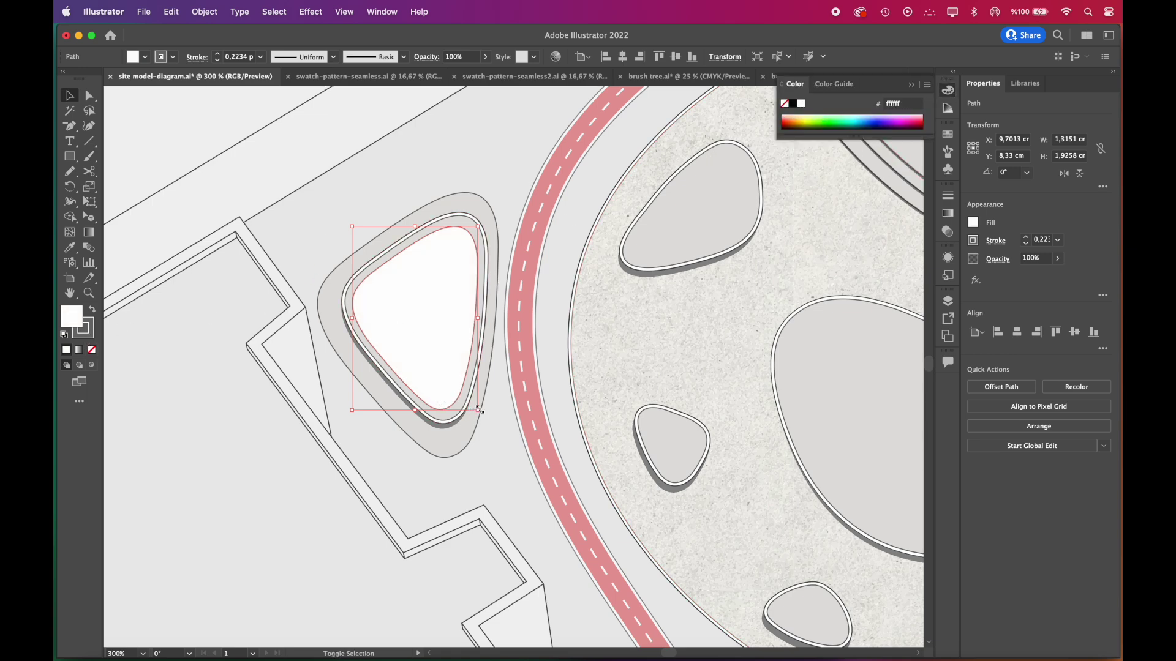
Fill the blob centres with pale coral pink #e9ab9b.
key("super+shift+a")
key("super+minus")
key("super+minus")
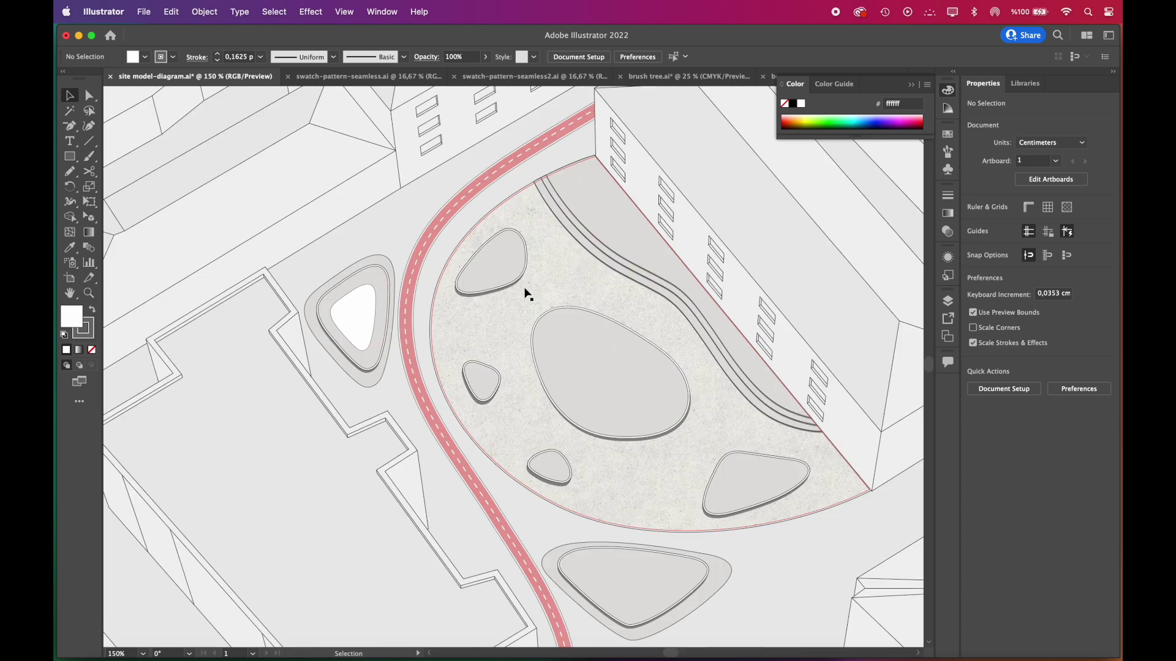
left_click(757, 484)
key("super+equal")
left_click(71, 246)
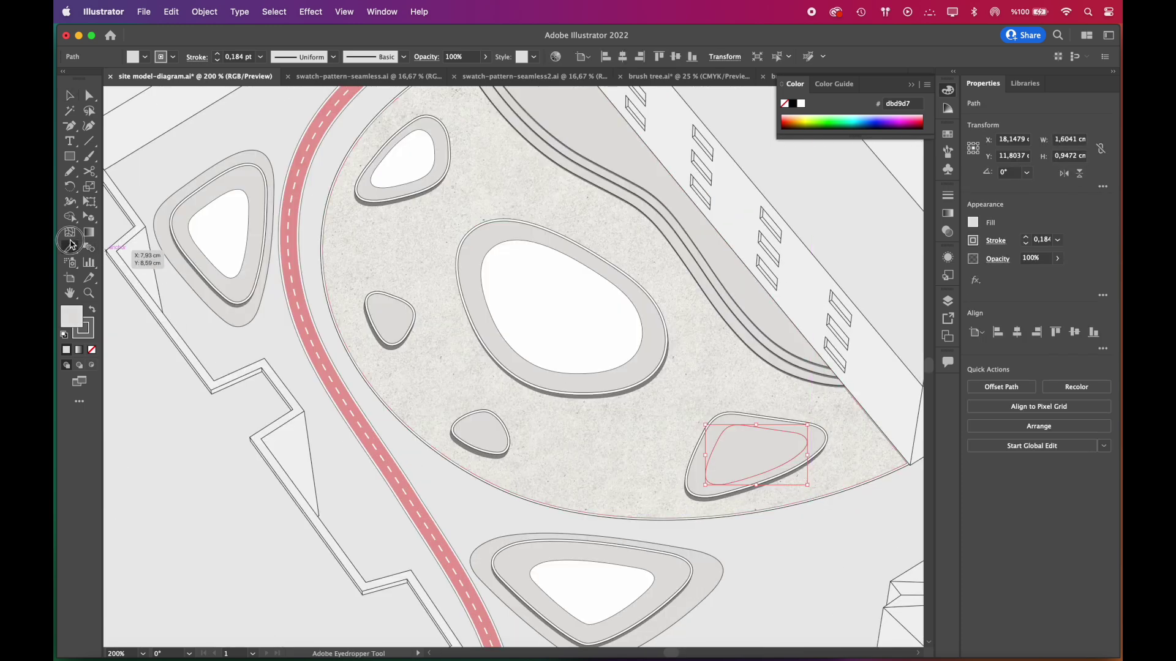
left_click(218, 227)
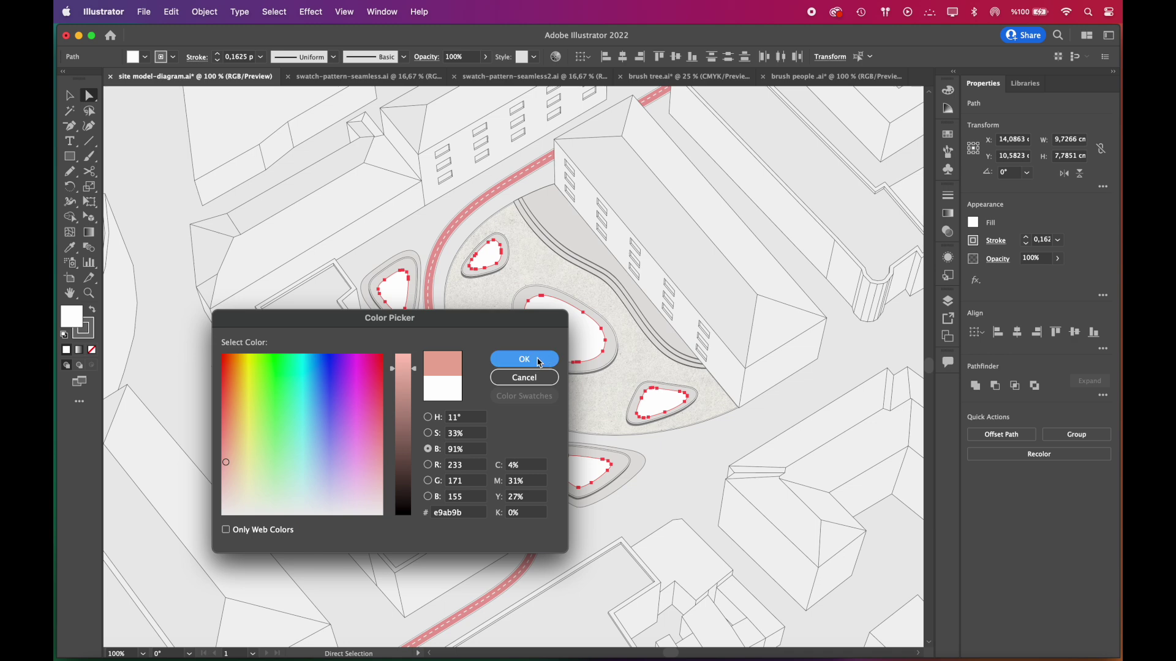
left_click(539, 360)
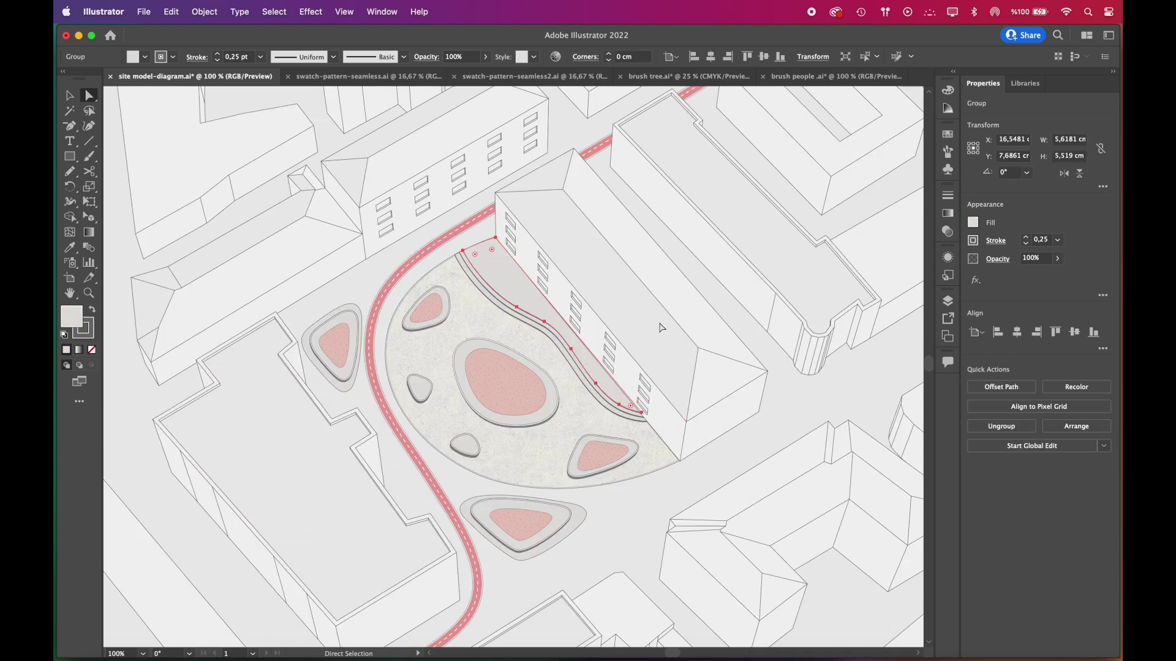
key("super+minus")
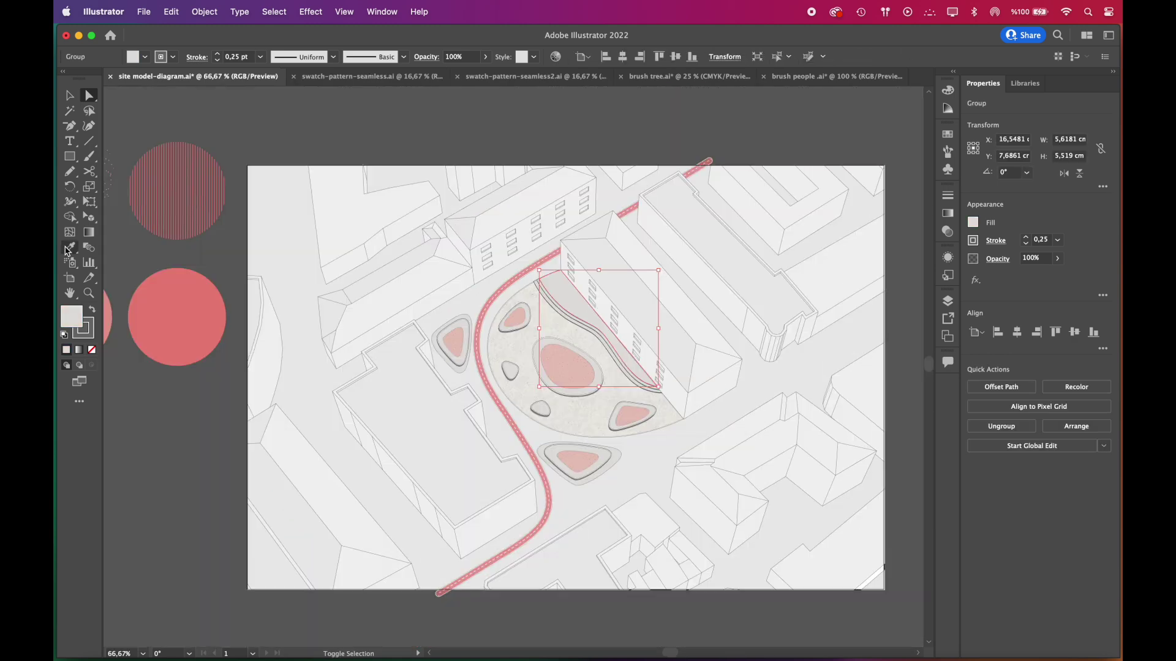
Apply the red hatch to the strip and thicken the pattern lines to 0.75 pt.
left_click(210, 189)
key("super+equal")
key("super+equal")
key("super+equal")
left_click(947, 133)
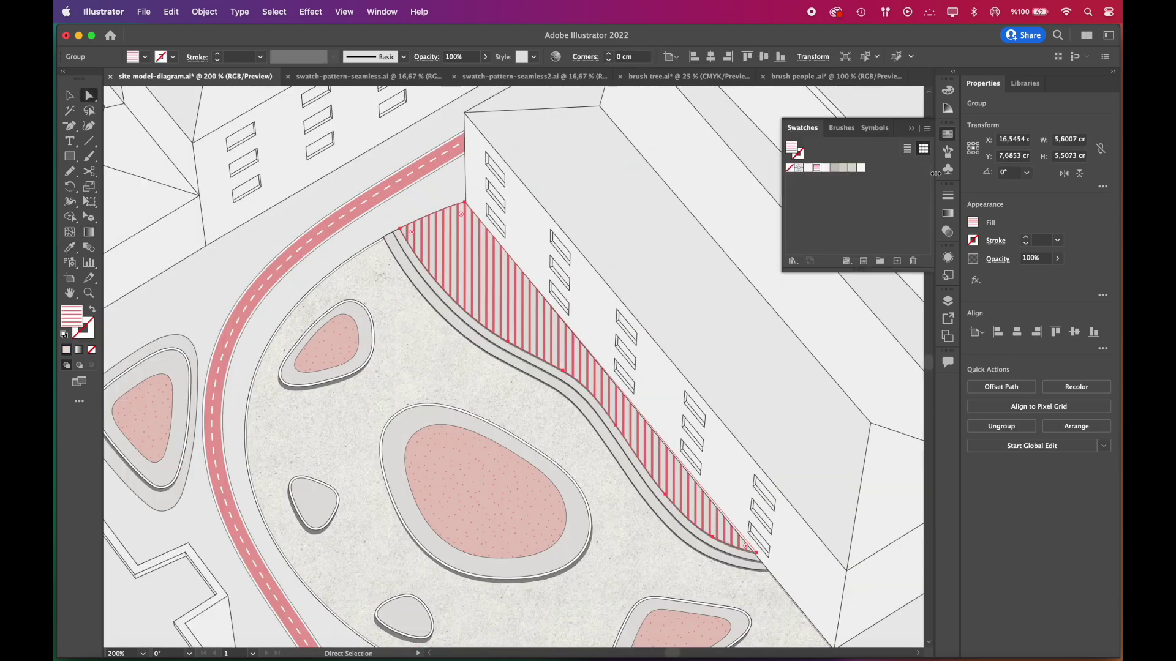
left_click(865, 262)
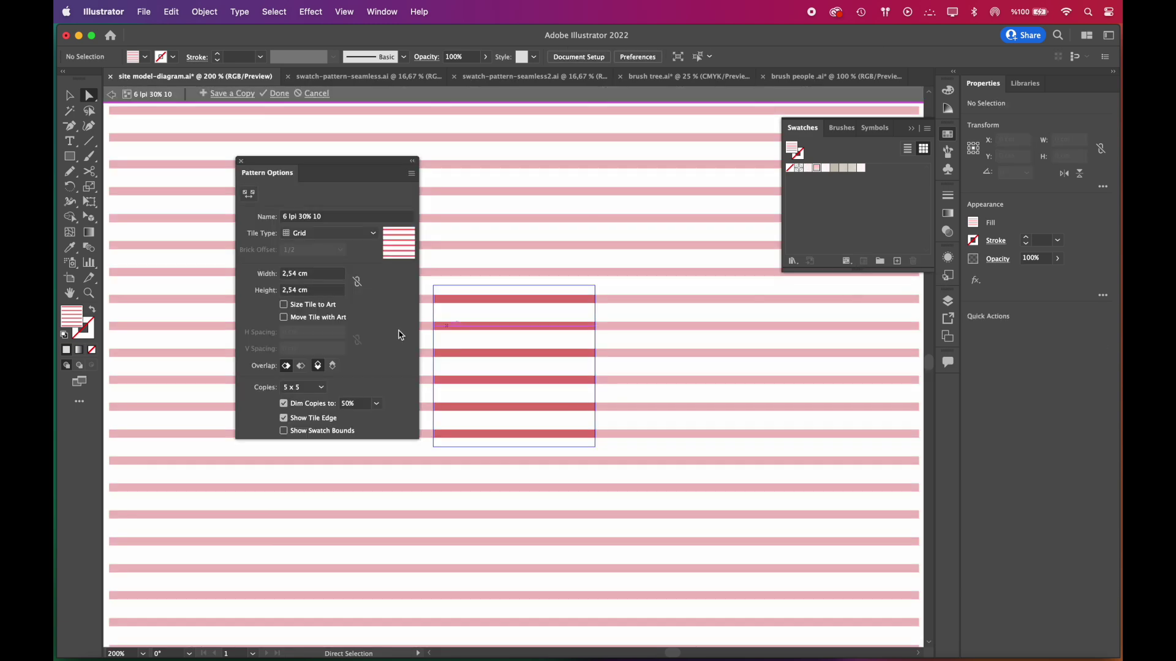
key("super+a")
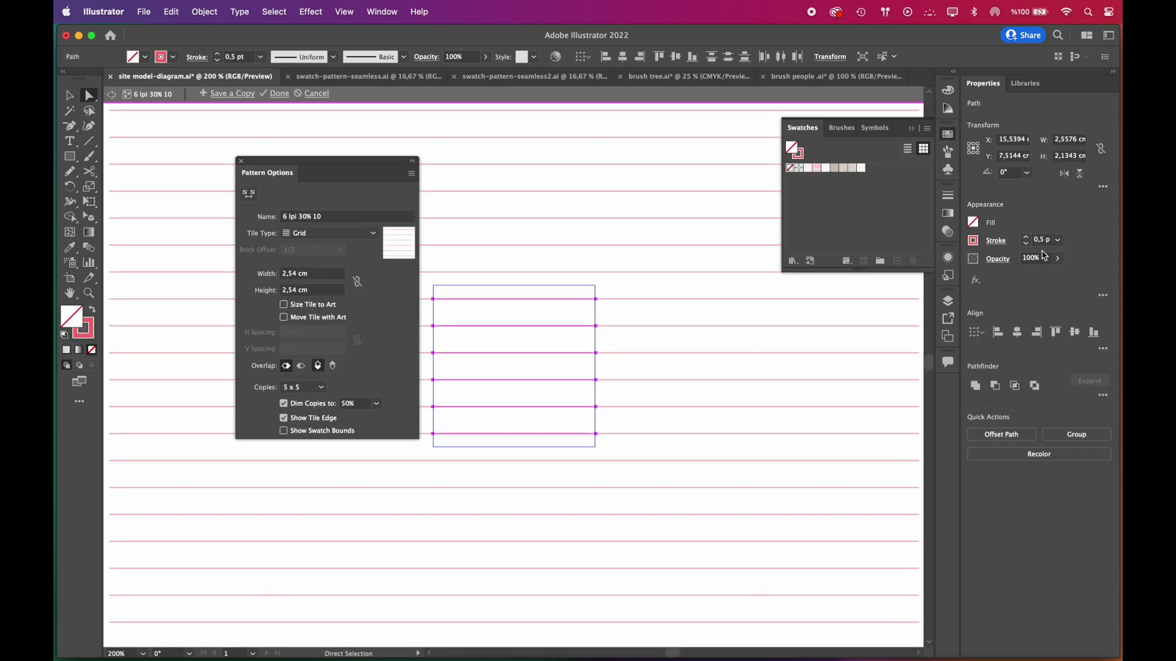
left_click(1059, 242)
left_click(1078, 282)
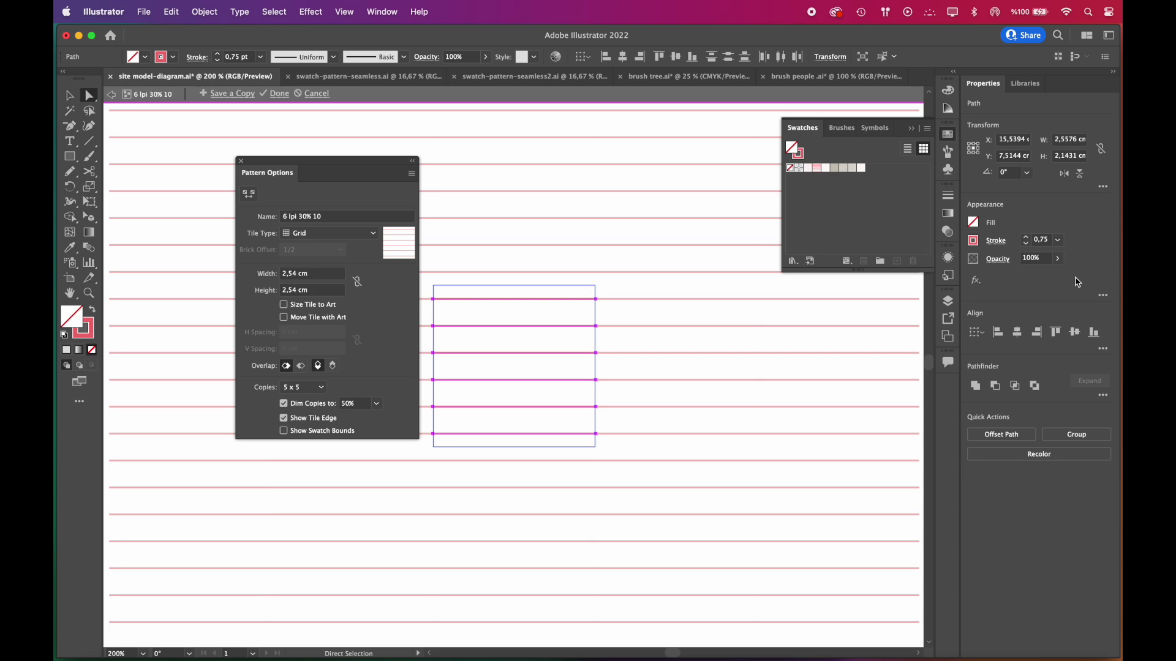
left_click(285, 97)
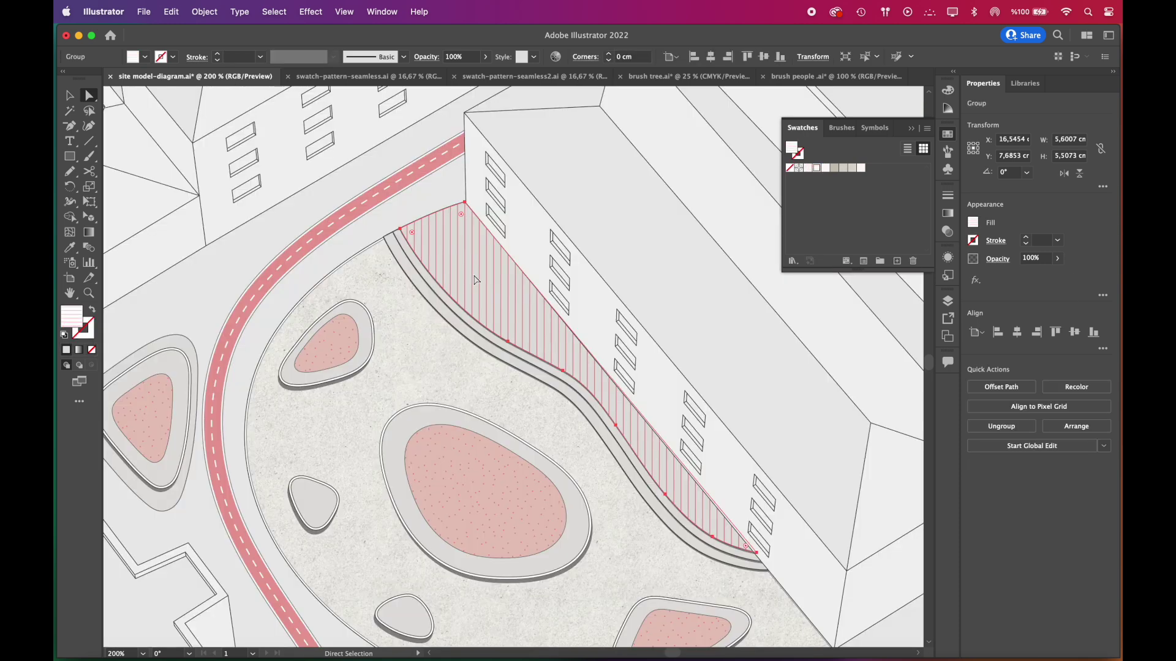
Rotate only the hatch pattern to about 147° without turning the shape.
right_click(476, 280)
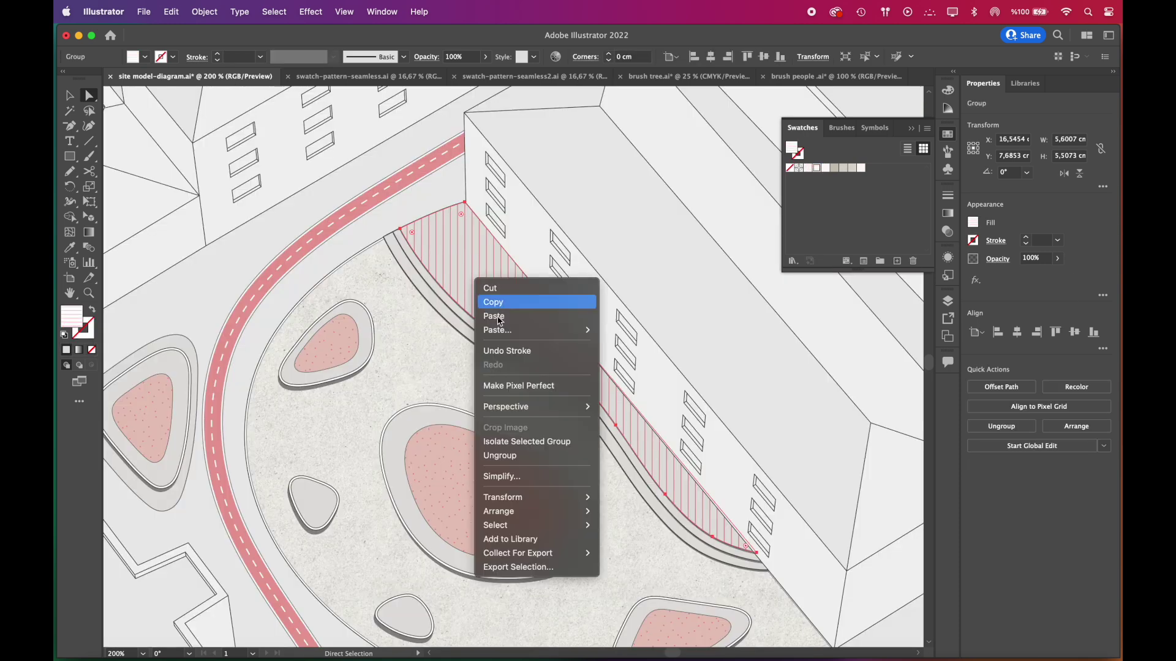
mouse_move(542, 508)
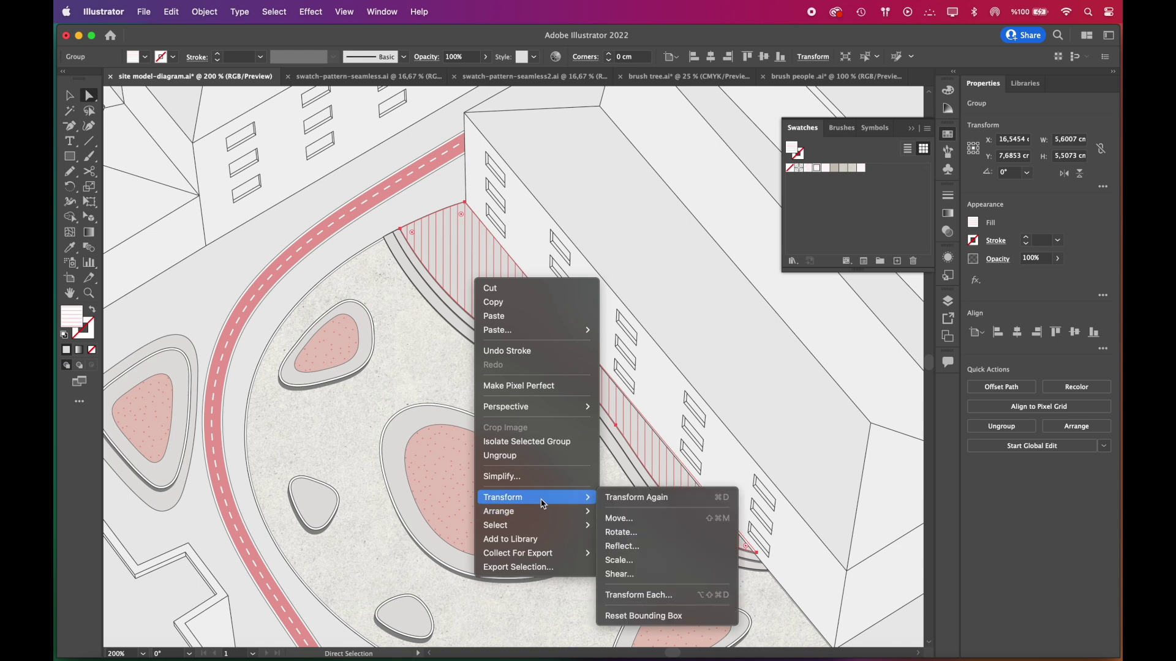
left_click(638, 532)
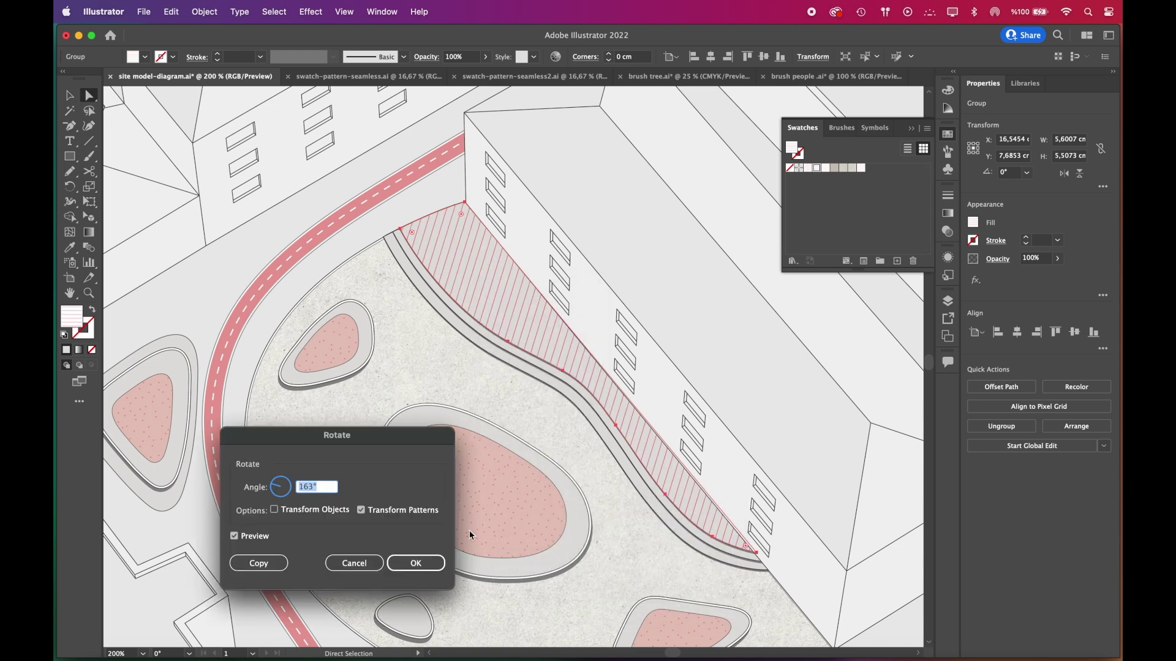
left_click_drag(277, 487, 279, 486)
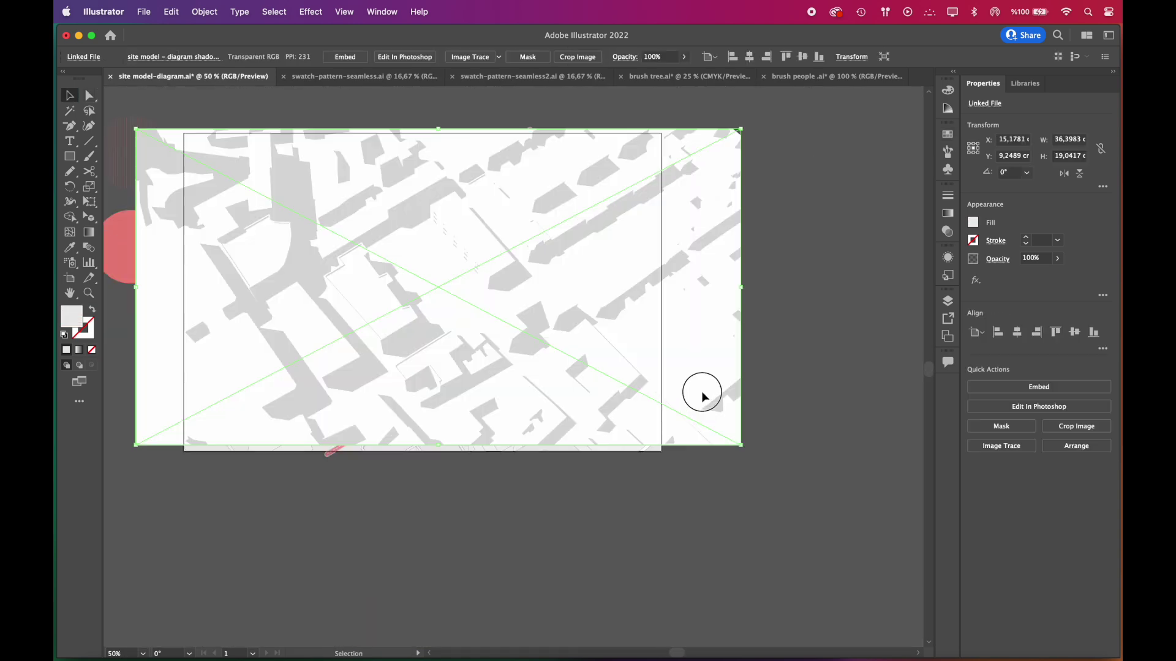
Blend the shadow image with Multiply on Layer 4, aligned over the buildings.
left_click_drag(701, 391, 698, 398)
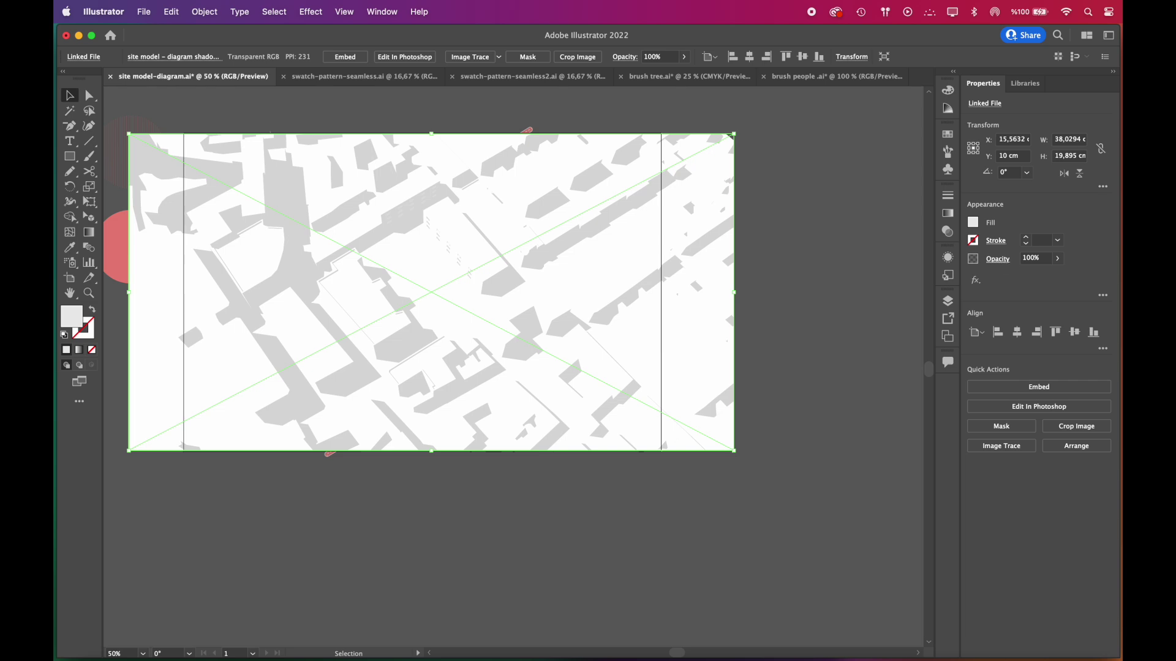
left_click(998, 259)
left_click(894, 282)
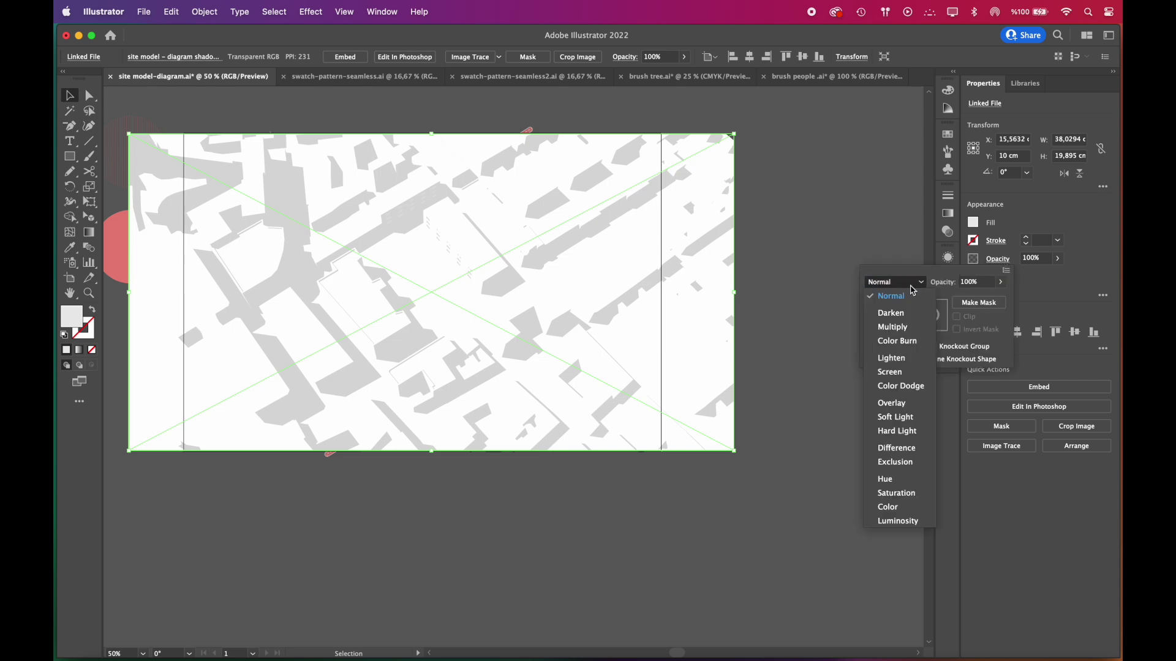
left_click(912, 325)
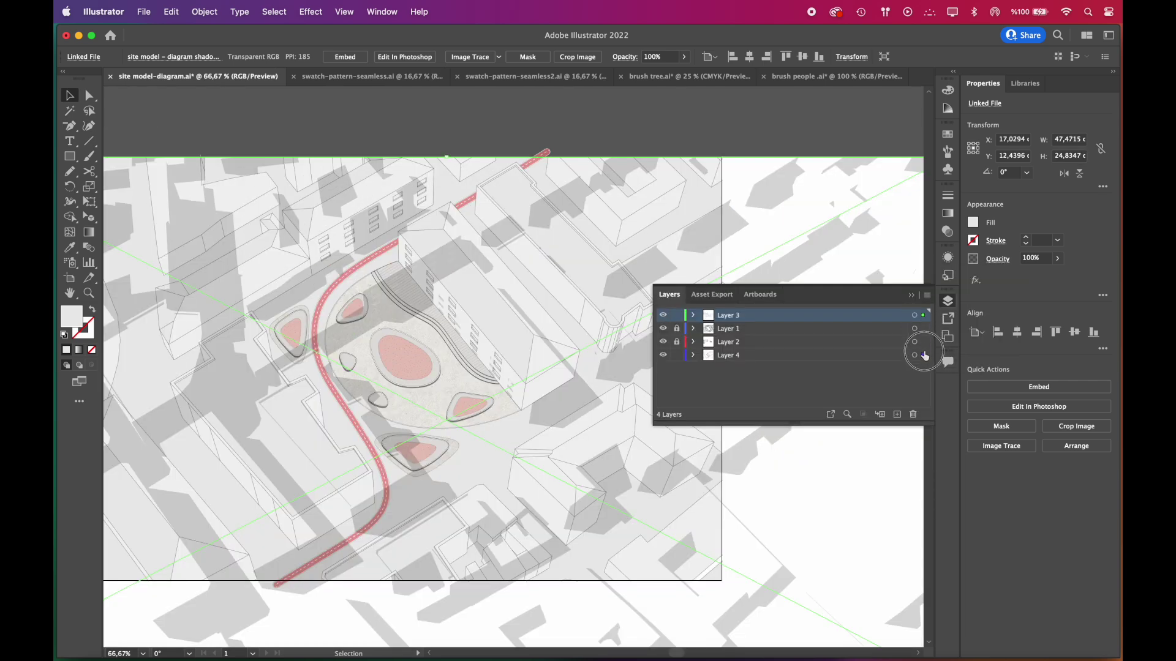
left_click_drag(925, 355, 924, 355)
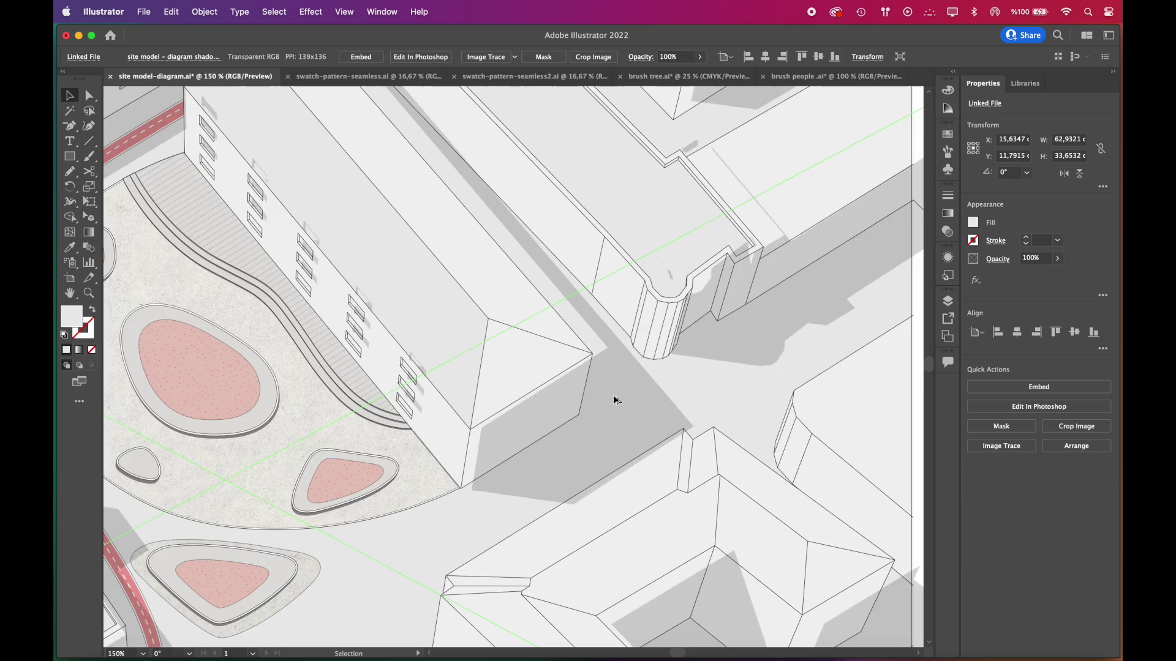
left_click_drag(611, 398, 600, 402)
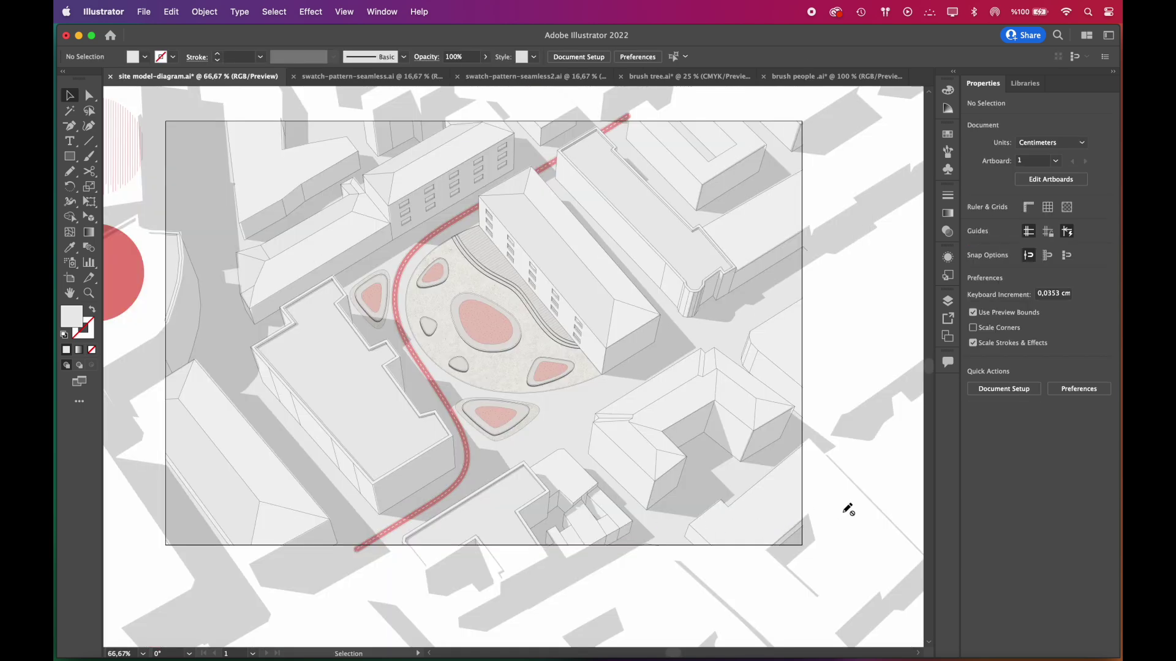
Export the diagram as a JPEG.
left_click(144, 12)
mouse_move(263, 271)
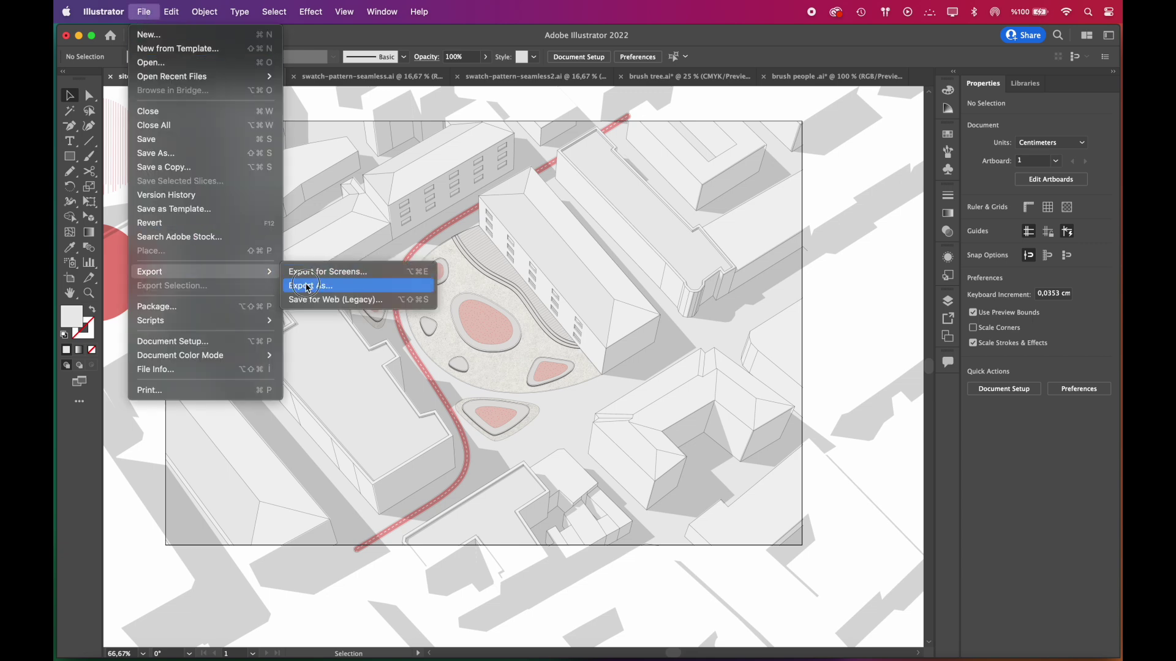
left_click(308, 287)
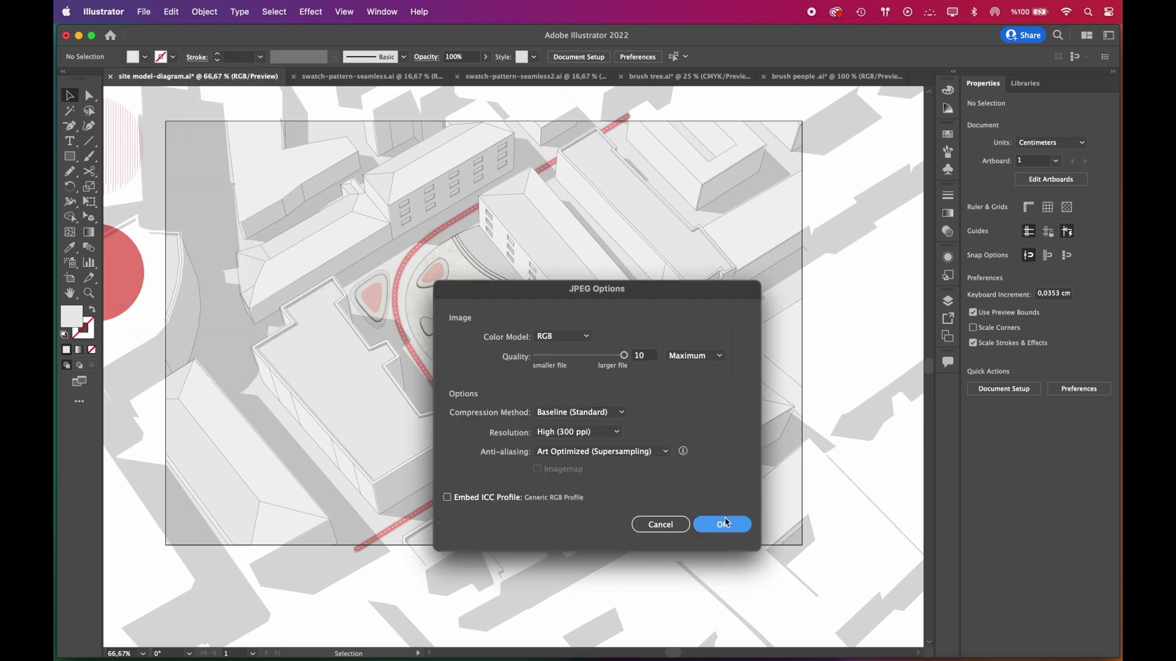
left_click(724, 524)
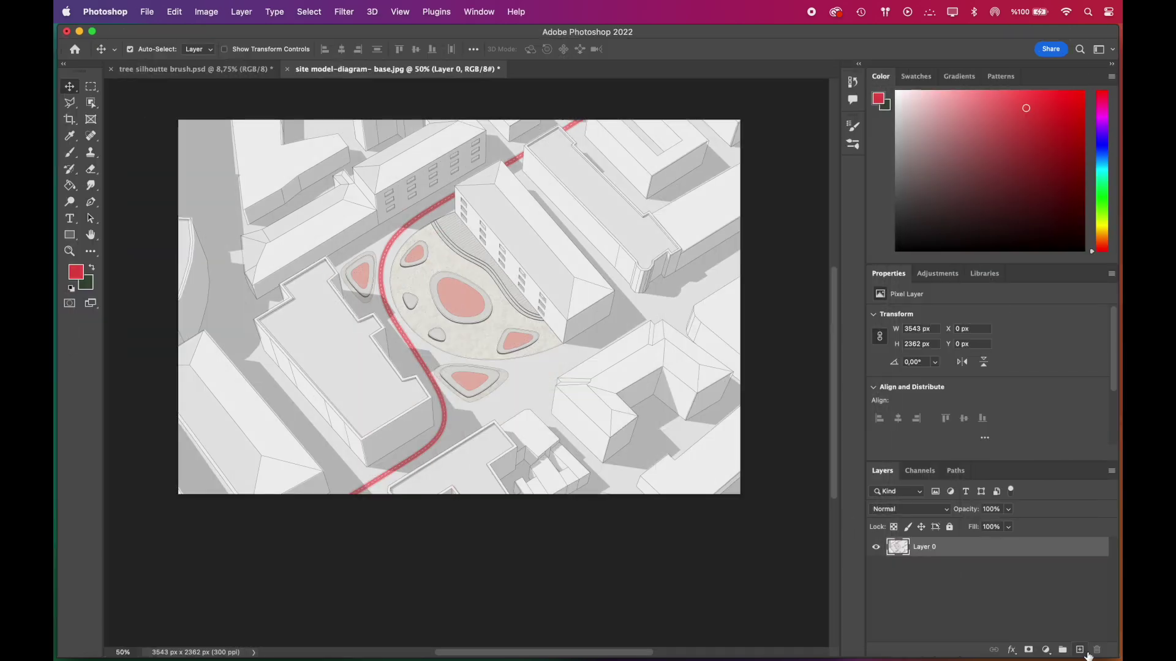
Add an empty Layer 1 above the diagram image and show the brush library.
left_click(1080, 650)
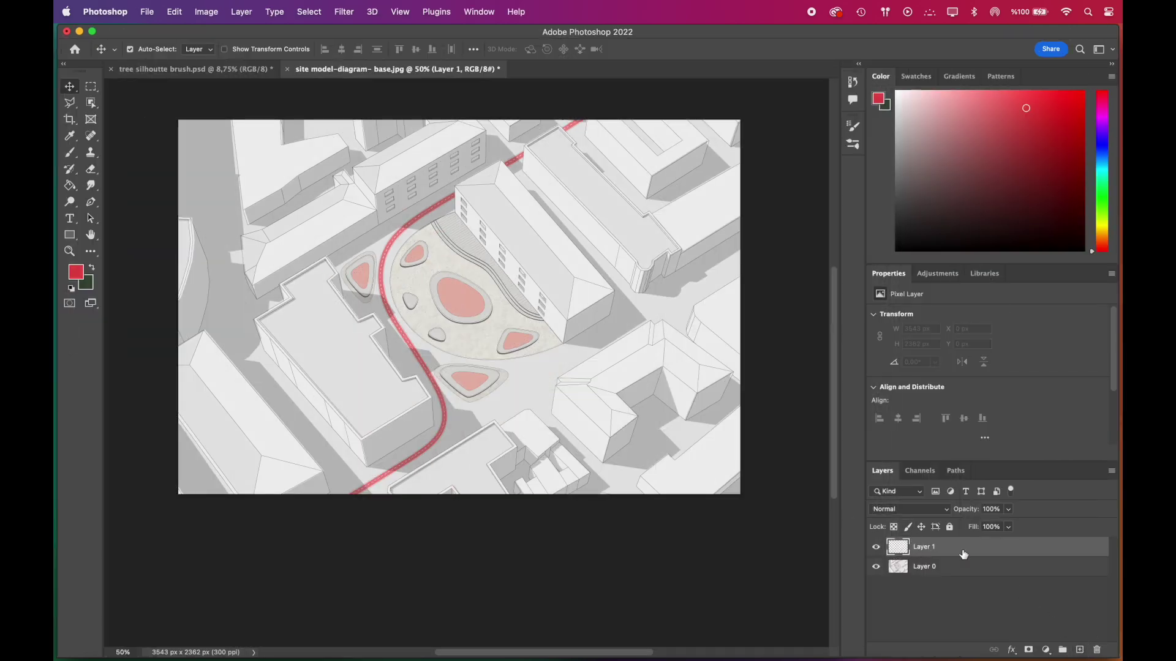
scroll(398, 270, "up", 3)
left_click(479, 12)
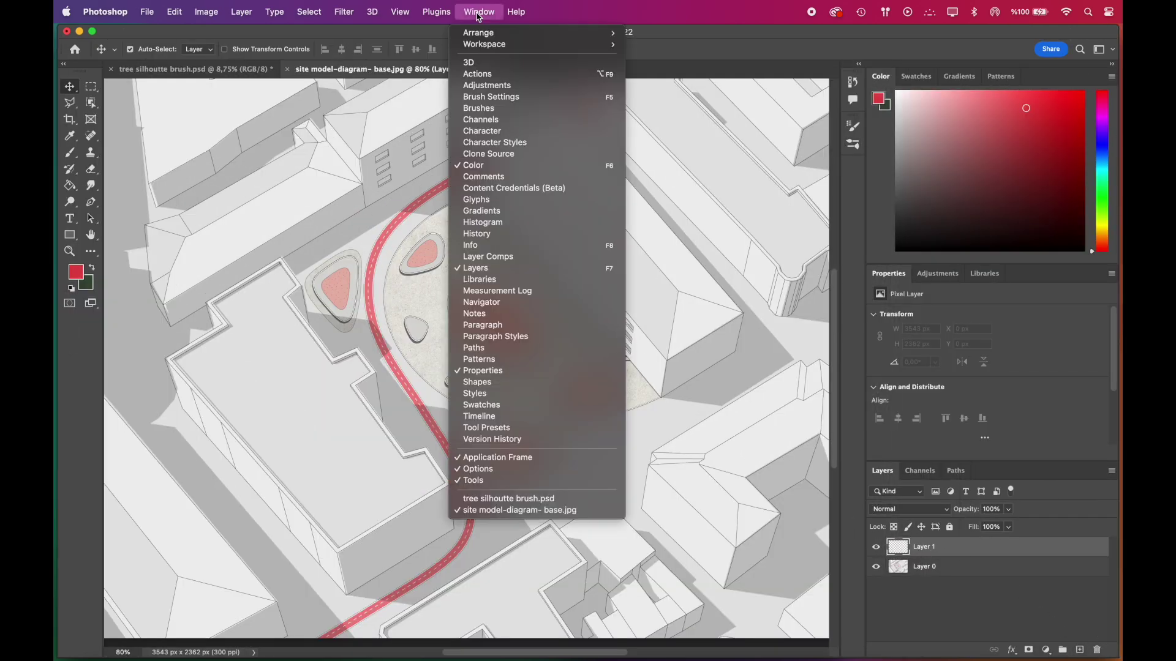
mouse_move(487, 49)
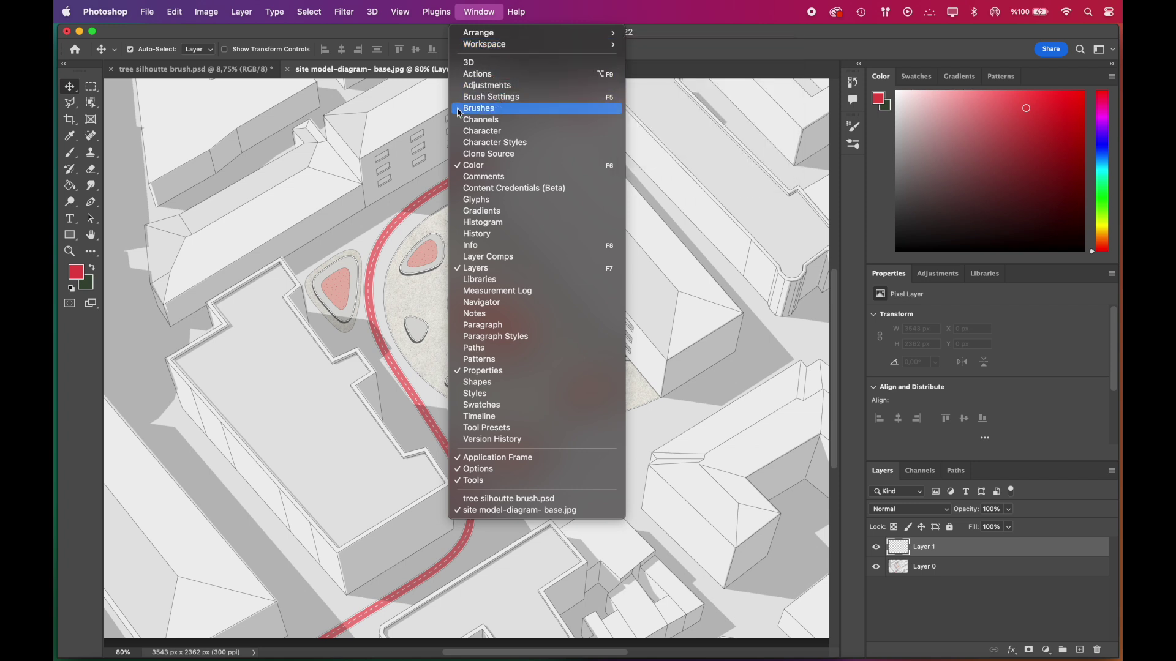
left_click(484, 110)
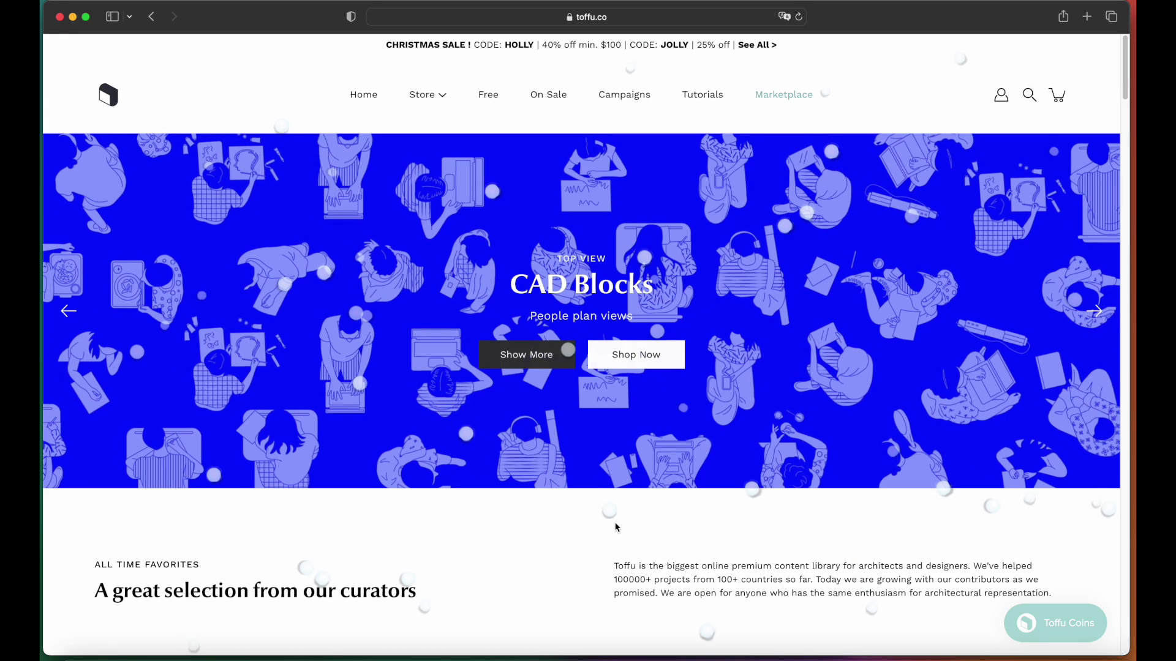
Browse Store > Brush & Swatch and view the Vegetation Outlined and Silhouette red preview.
left_click(424, 99)
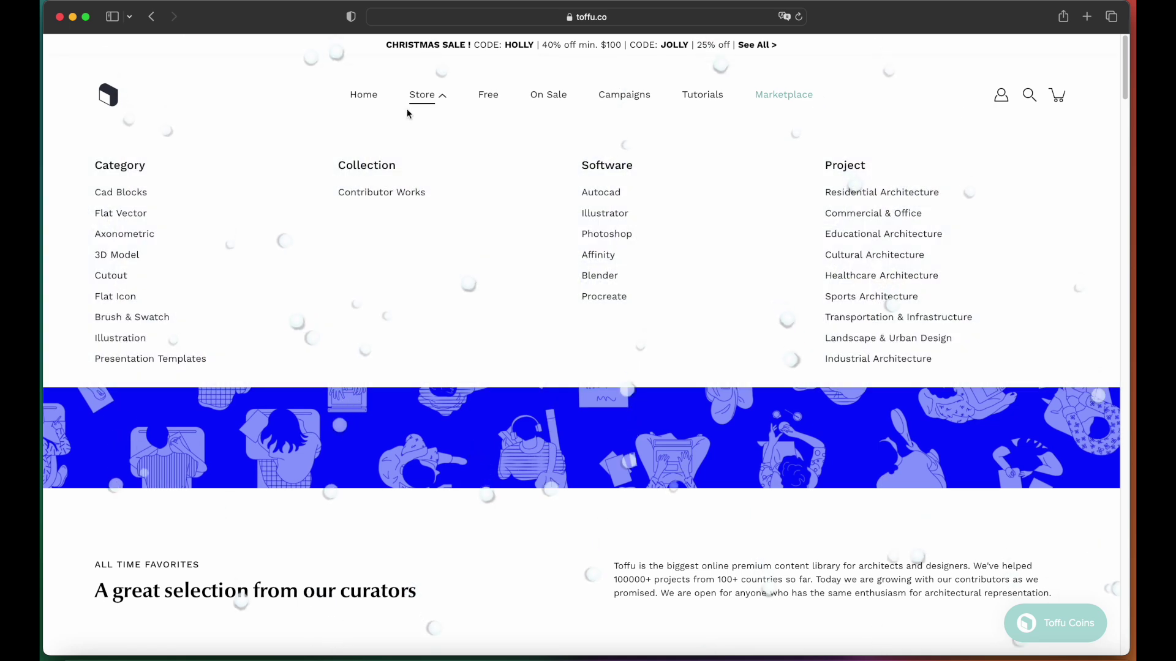
left_click(130, 320)
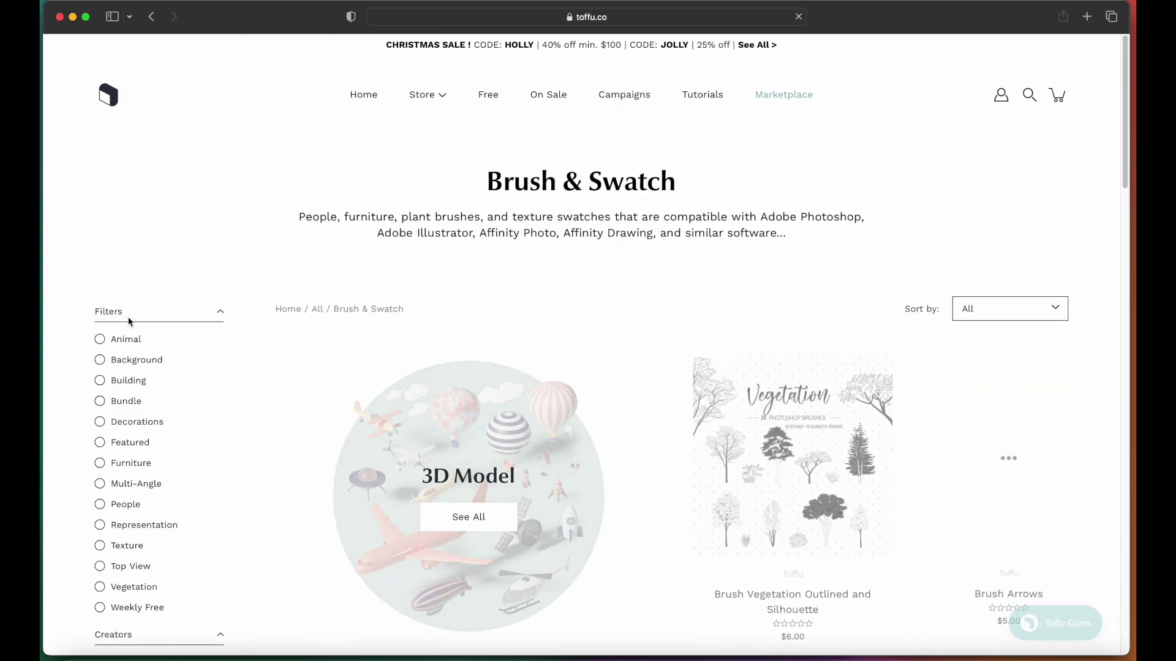
left_click_drag(1123, 165, 1126, 395)
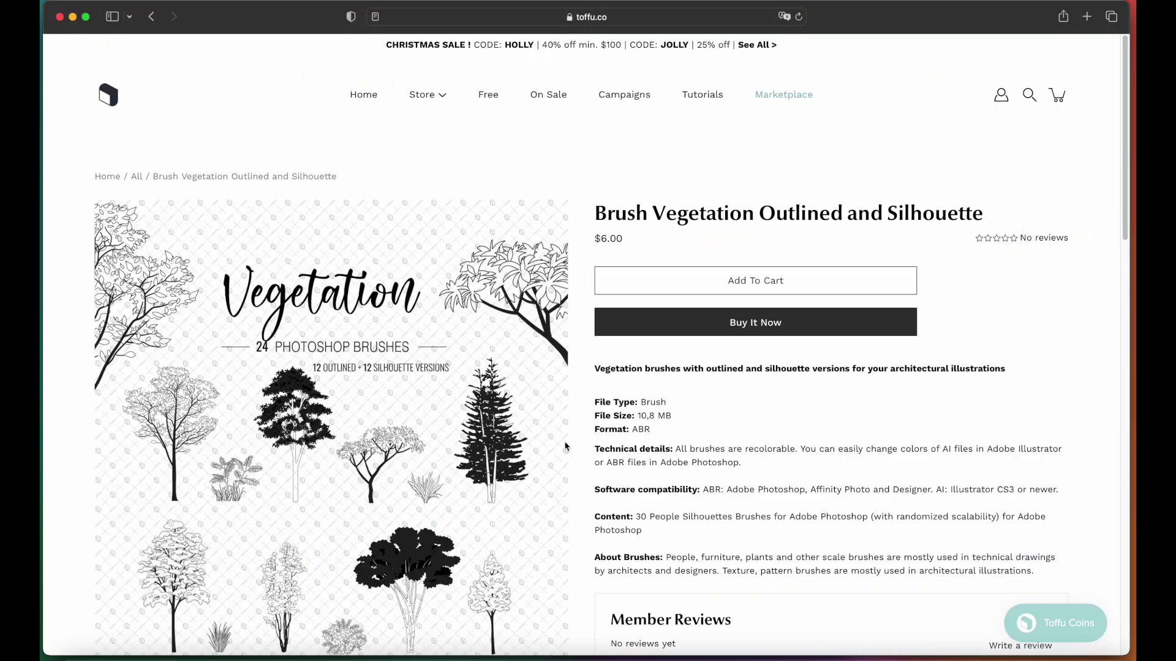
scroll(545, 420, "down", 2)
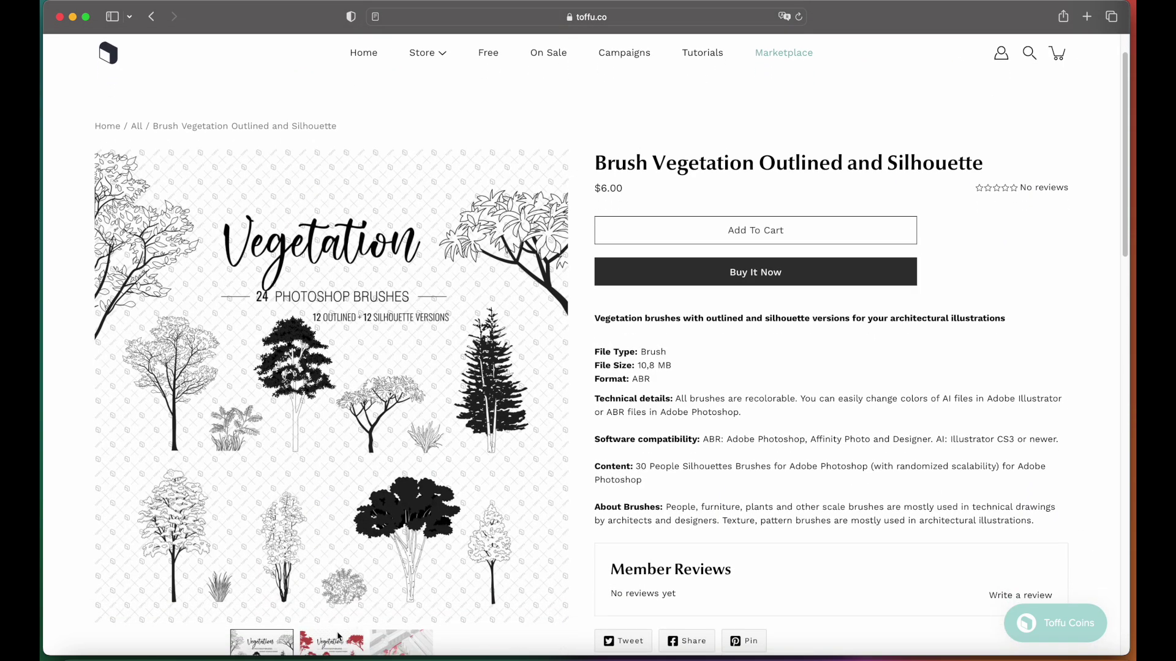
left_click(338, 637)
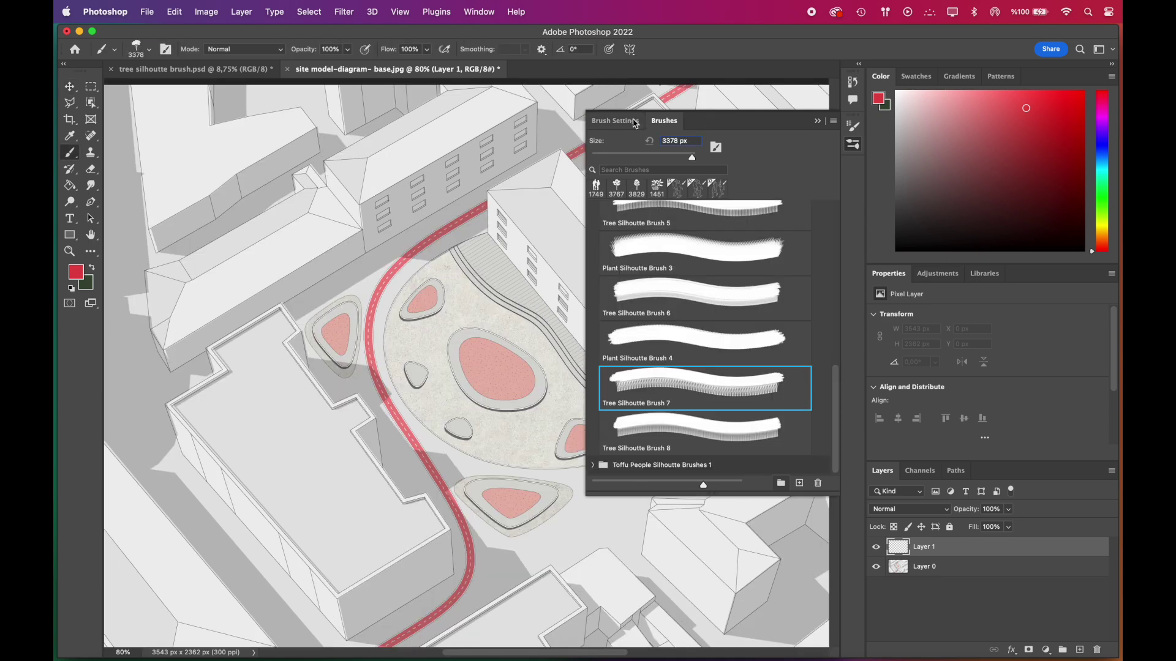
Set a smaller tree brush at 70% opacity and stamp two red trees by the pebble.
left_click(630, 122)
scroll(816, 182, "up", 3)
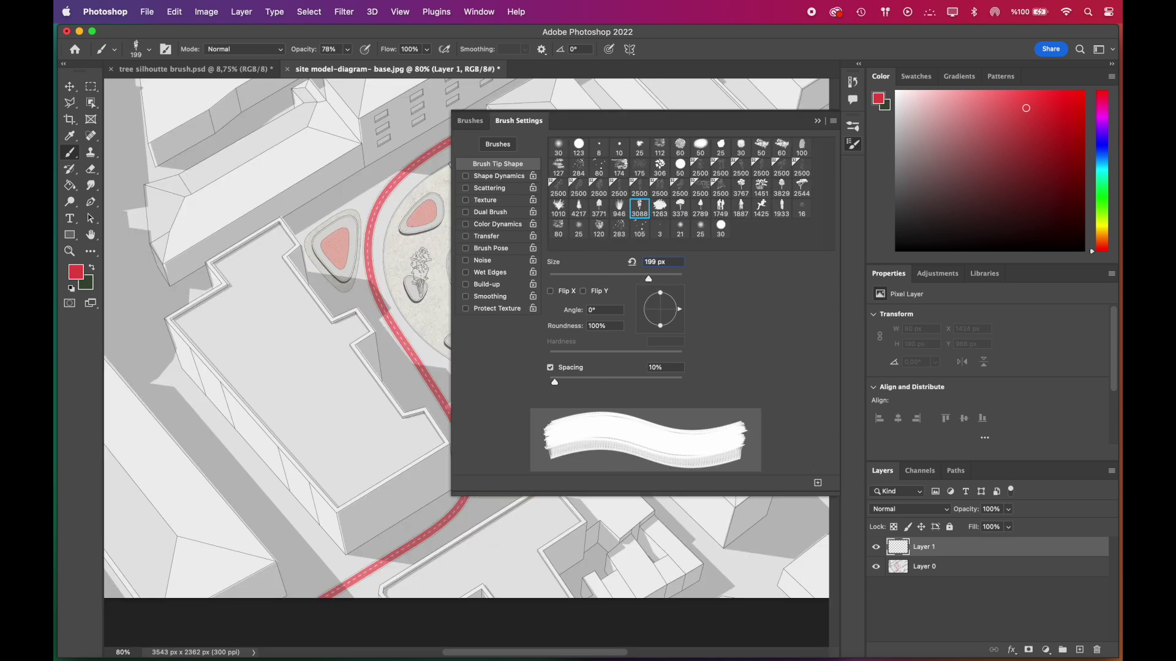
key("bracketleft")
left_click(347, 50)
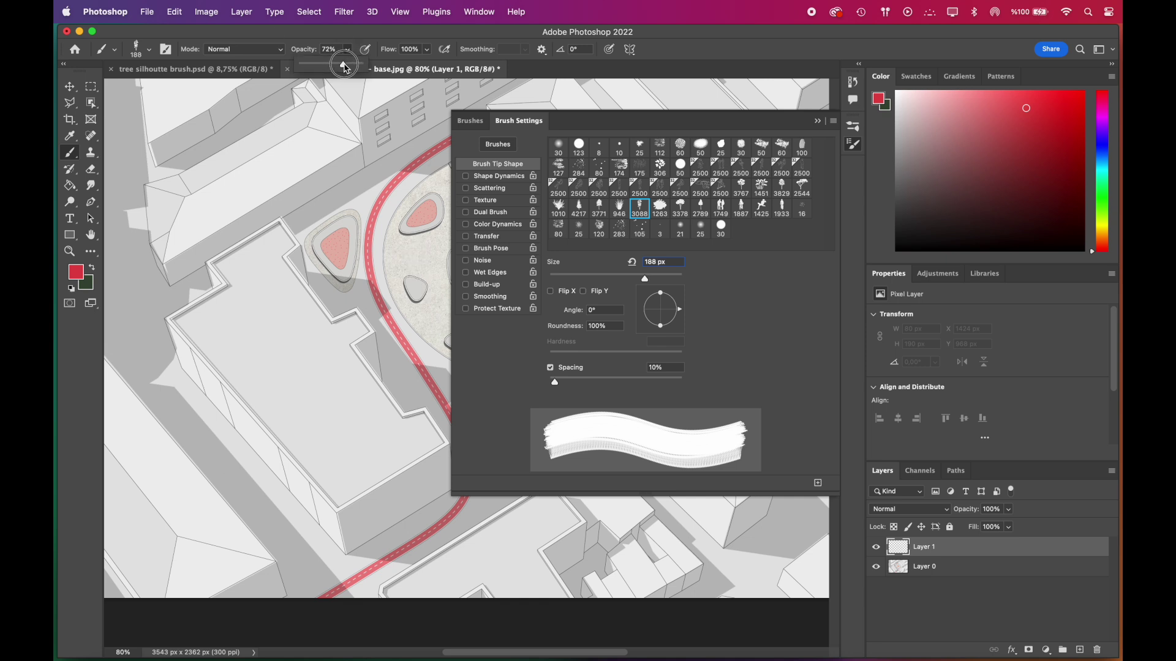
left_click(817, 121)
left_click(416, 267)
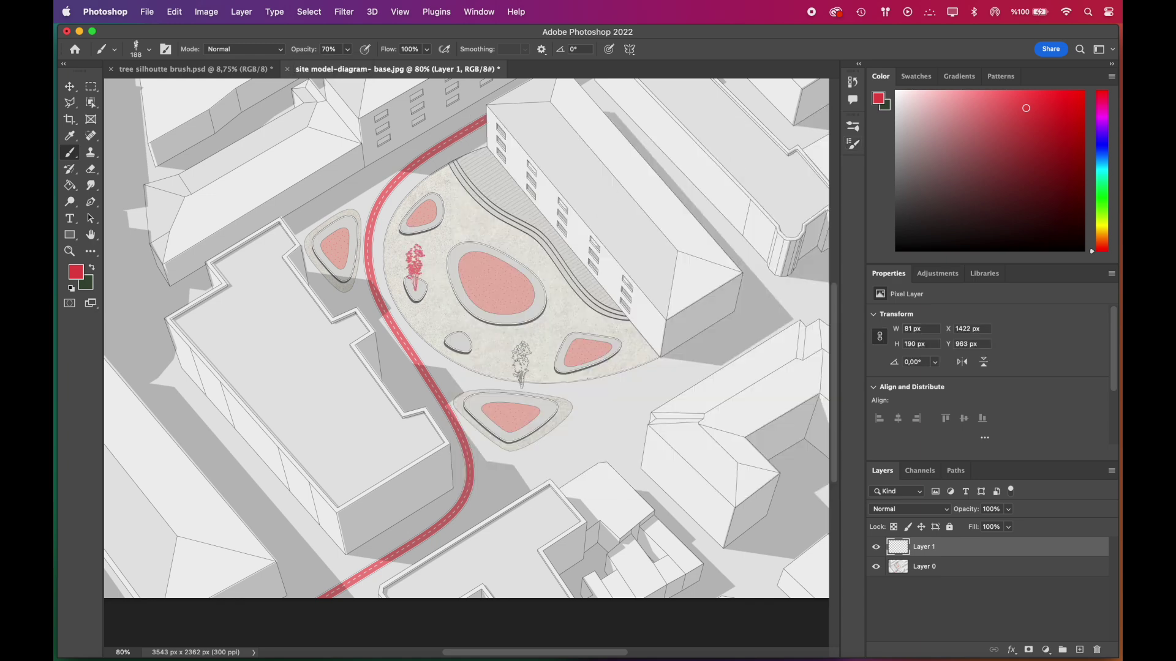
left_click(460, 321)
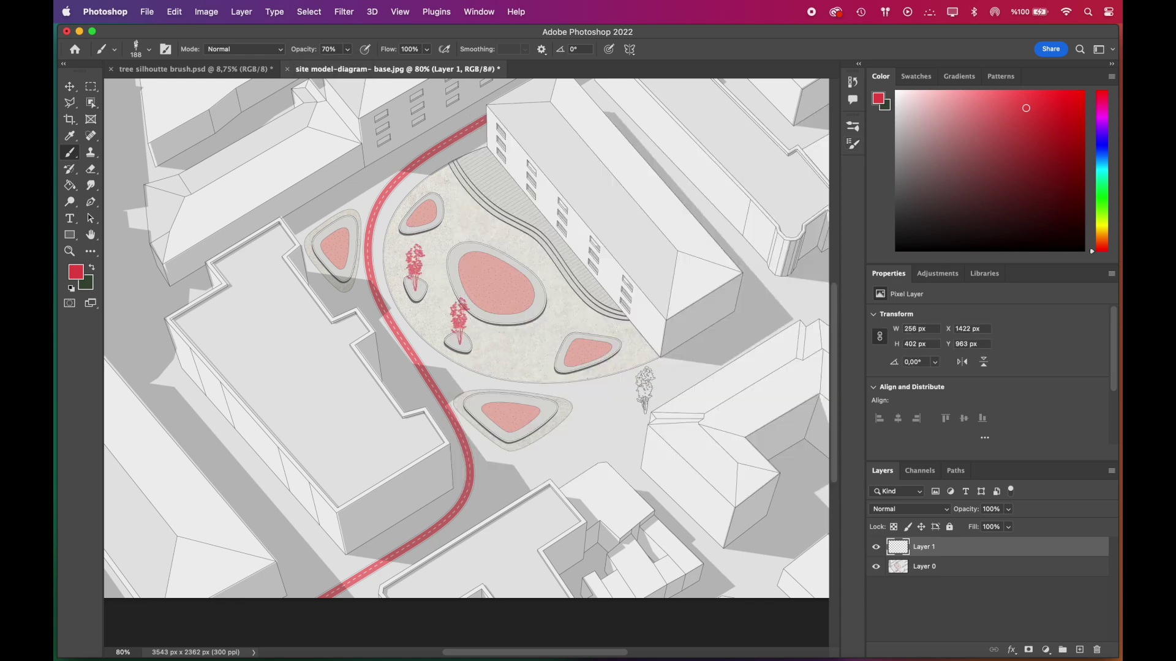
Switch to 271 px tree tips and stamp trees on the left and central planters.
key("F5")
left_click(741, 189)
left_click_drag(679, 283, 656, 286)
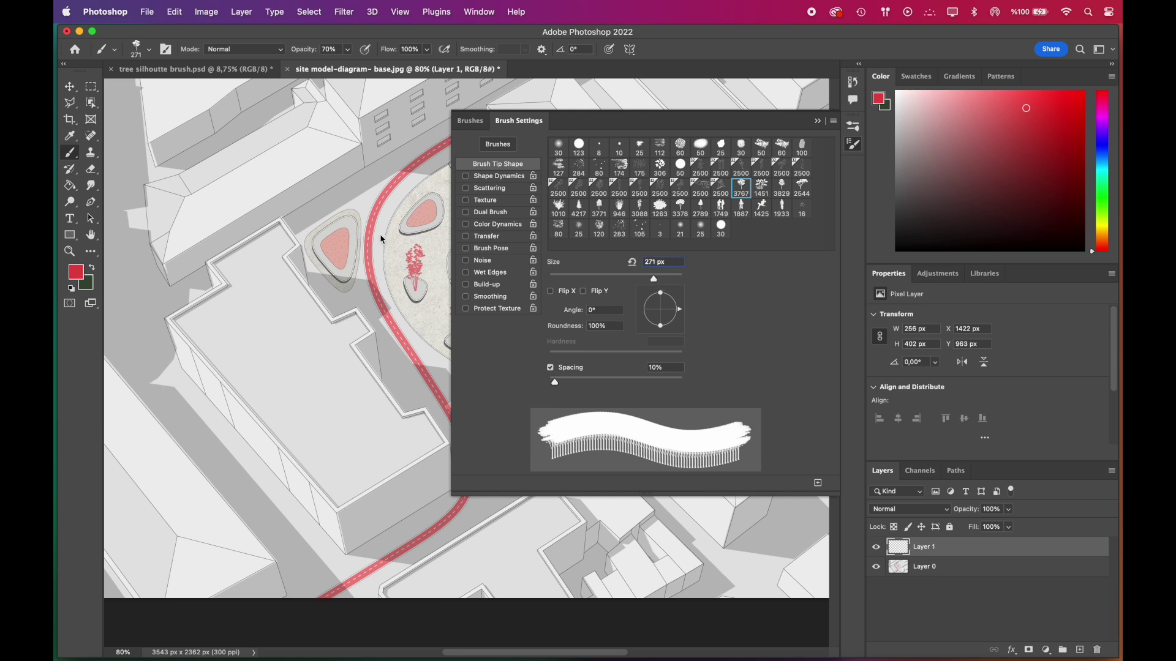
left_click(336, 219)
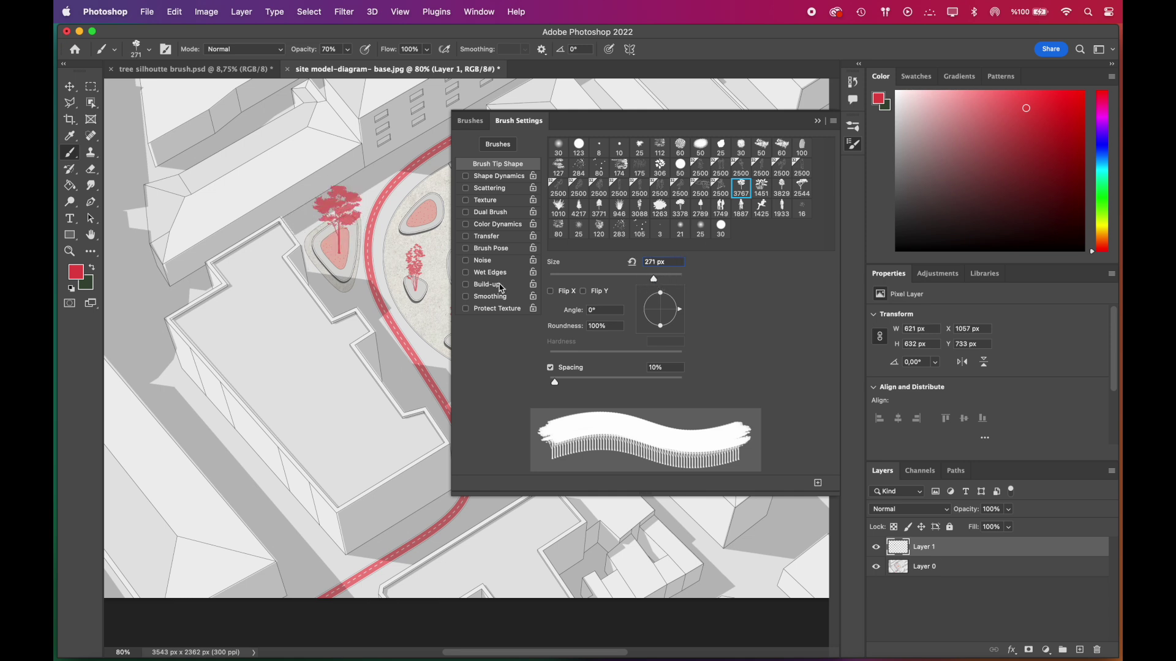
scroll(398, 275, "right", 3)
left_click(680, 209)
left_click_drag(679, 279, 653, 279)
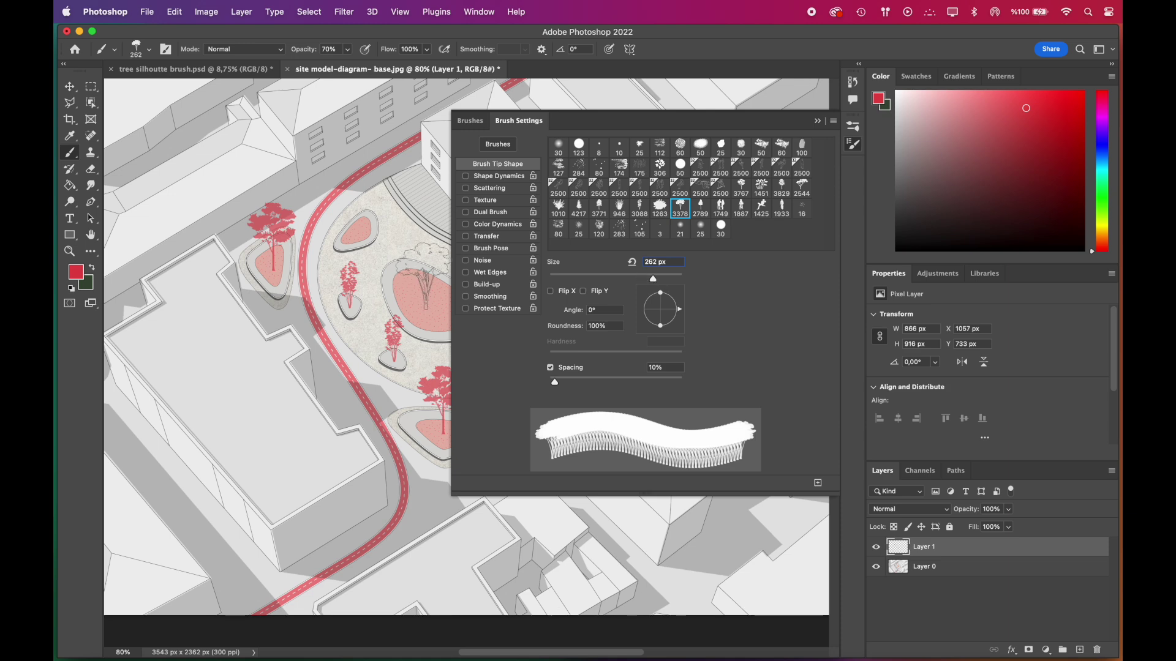
left_click(425, 276)
Pick shrub and small plant tips at 91 px and 62 px and stamp the upper-right planter.
scroll(367, 306, "right", 2)
left_click(659, 209)
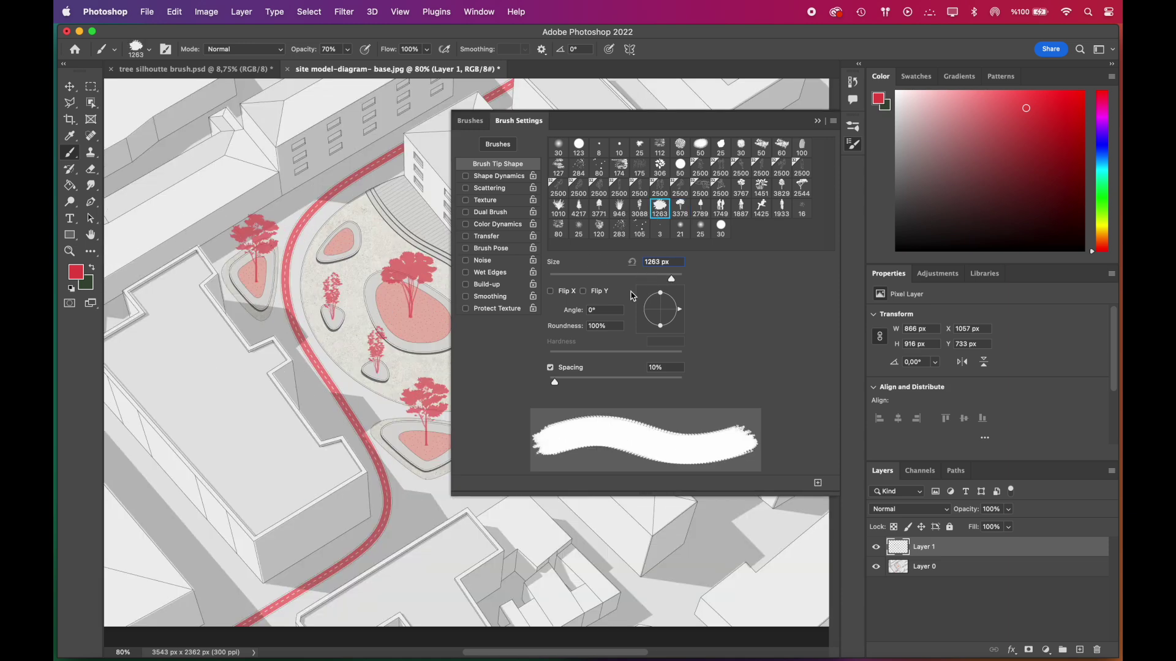
left_click_drag(671, 279, 601, 279)
left_click(558, 208)
left_click(605, 280)
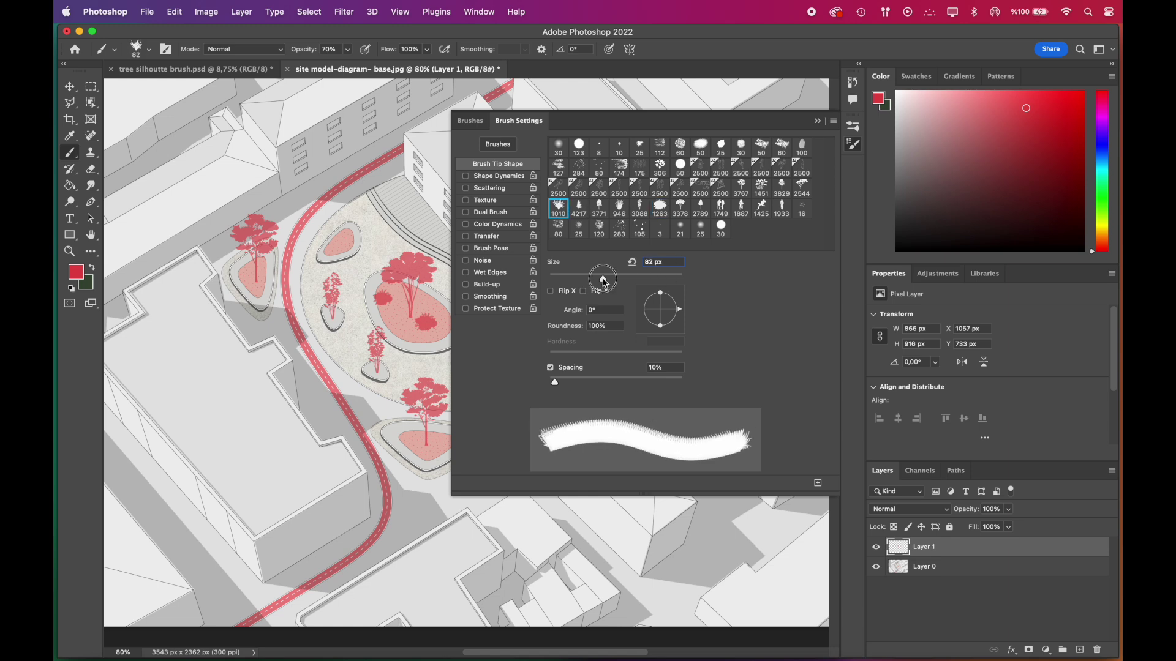
left_click_drag(605, 280, 589, 279)
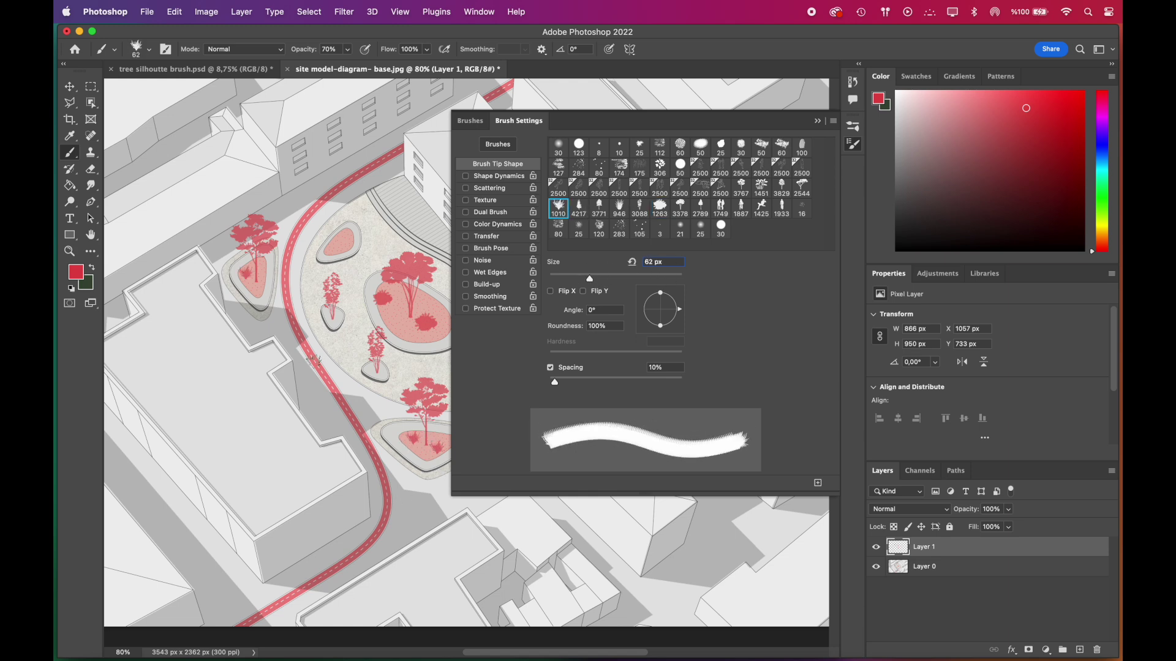
scroll(314, 360, "up", 3)
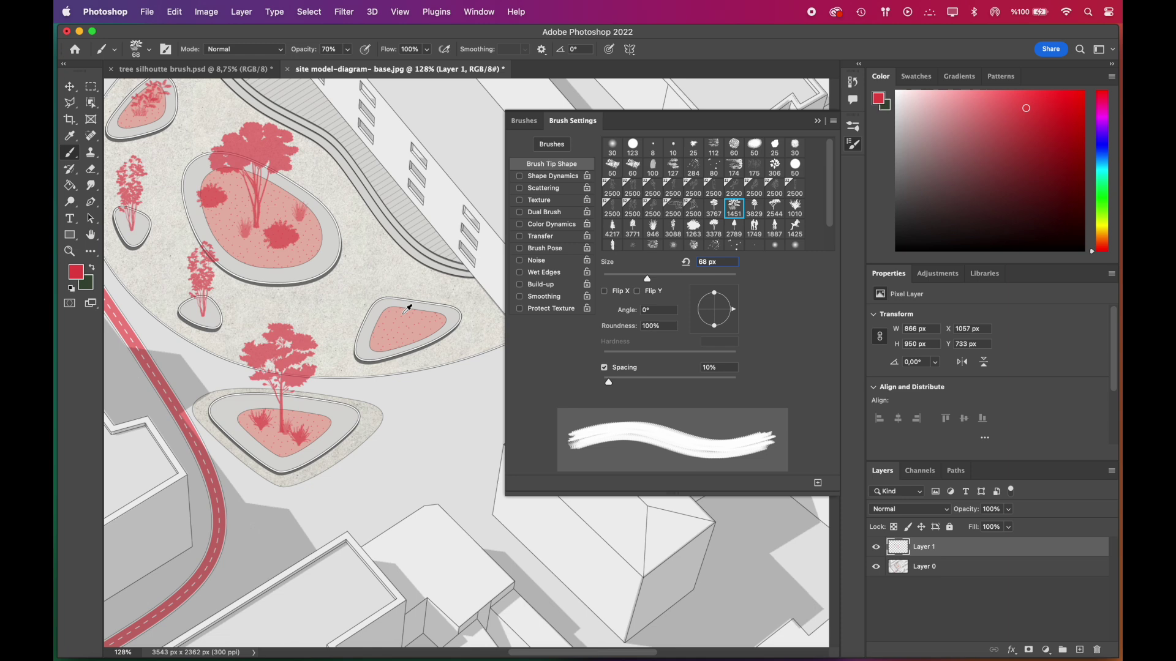
left_click(386, 334)
Add more foliage to the planter and stamp the first person figures on the path and plaza.
left_click(410, 319)
left_click(401, 315)
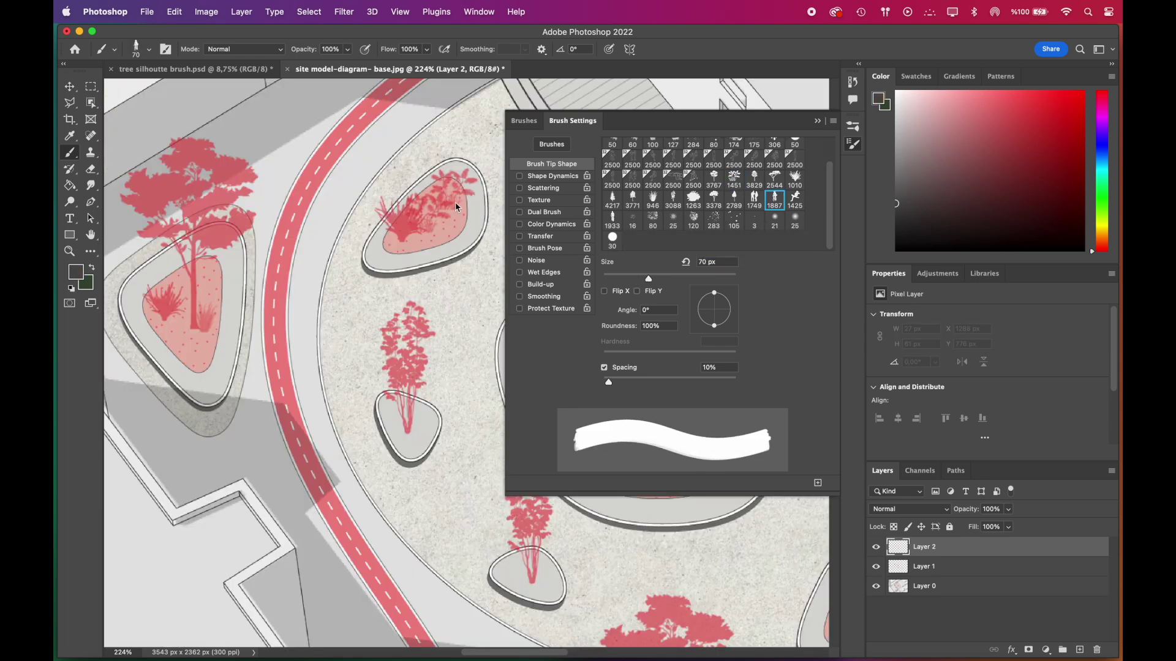
left_click(294, 176)
scroll(364, 173, "down", 3)
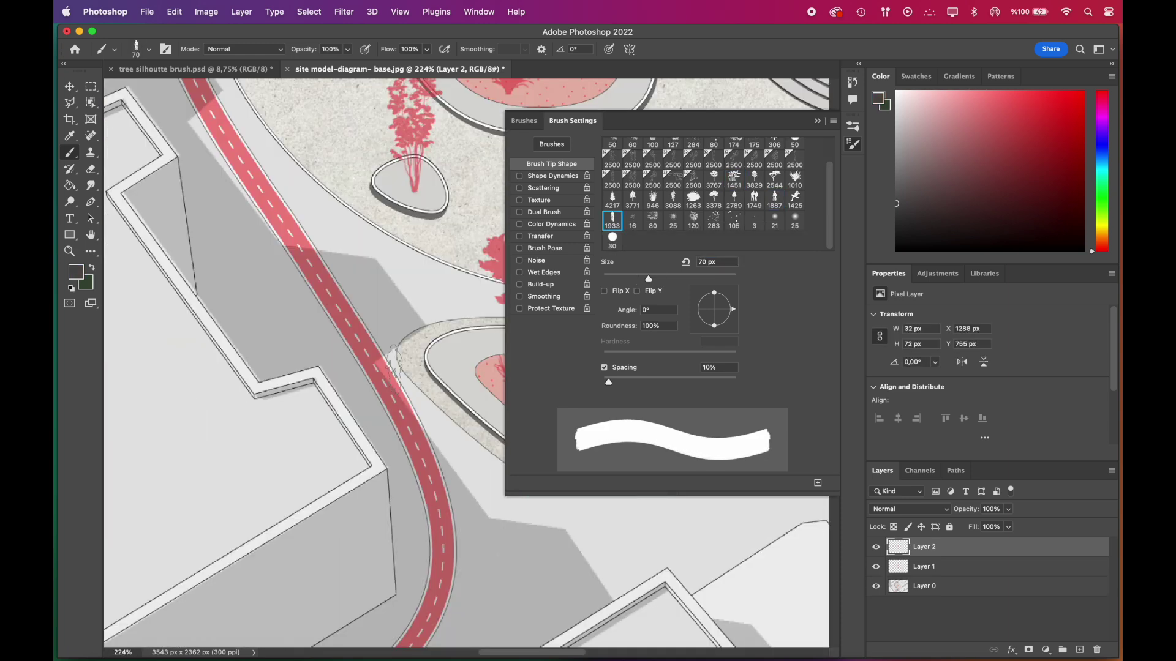
left_click(394, 367)
scroll(449, 433, "down", 3)
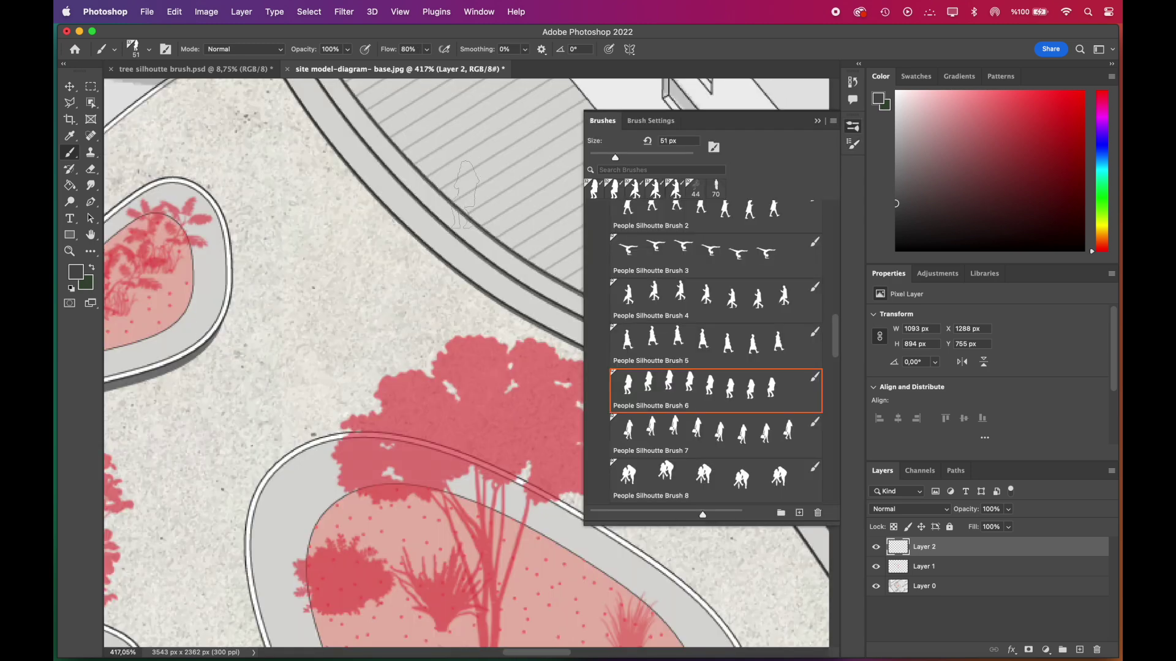
Stamp more plaza silhouettes, including a child with a balloon and red running figures near a planter.
left_click(466, 194)
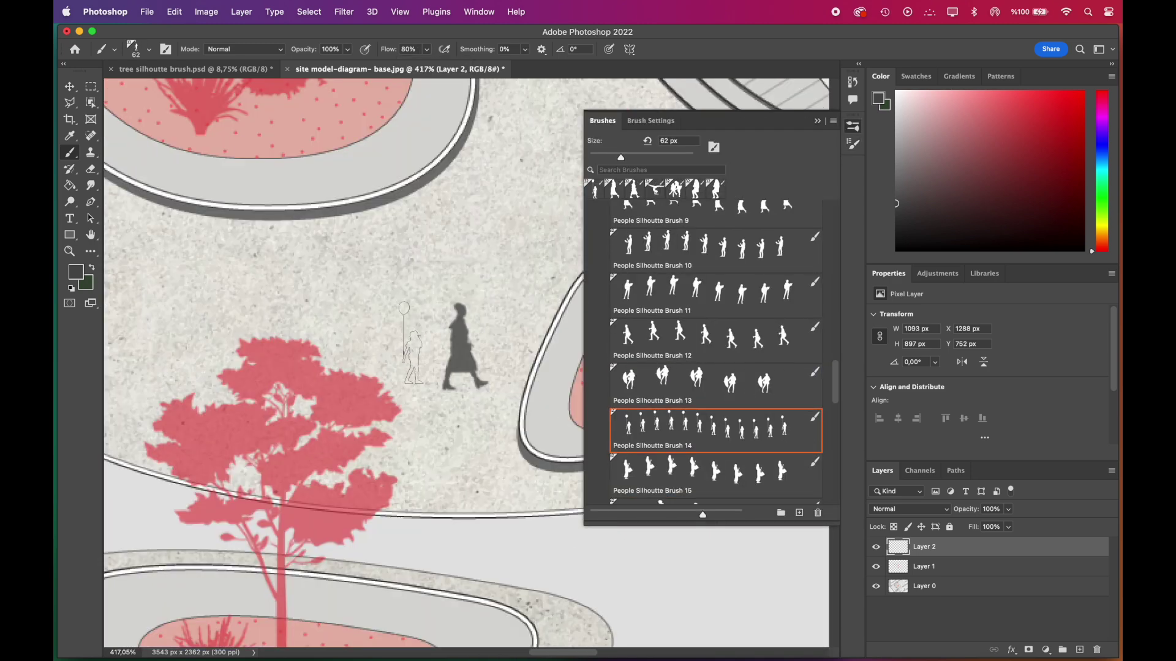
left_click(413, 346)
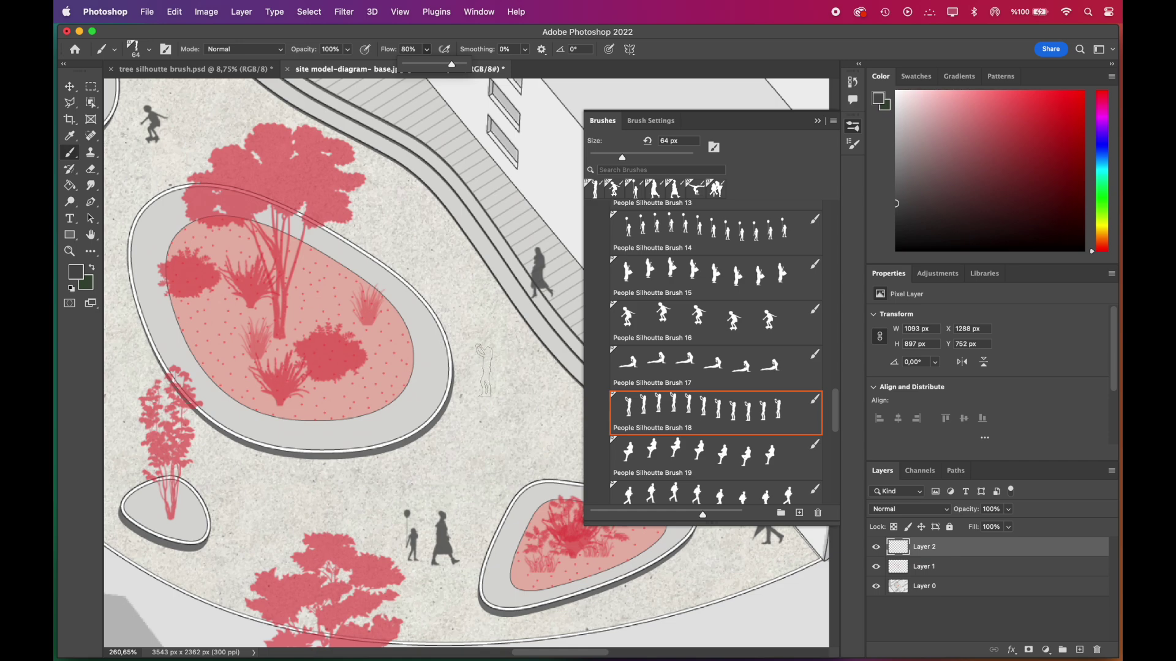
left_click(484, 370)
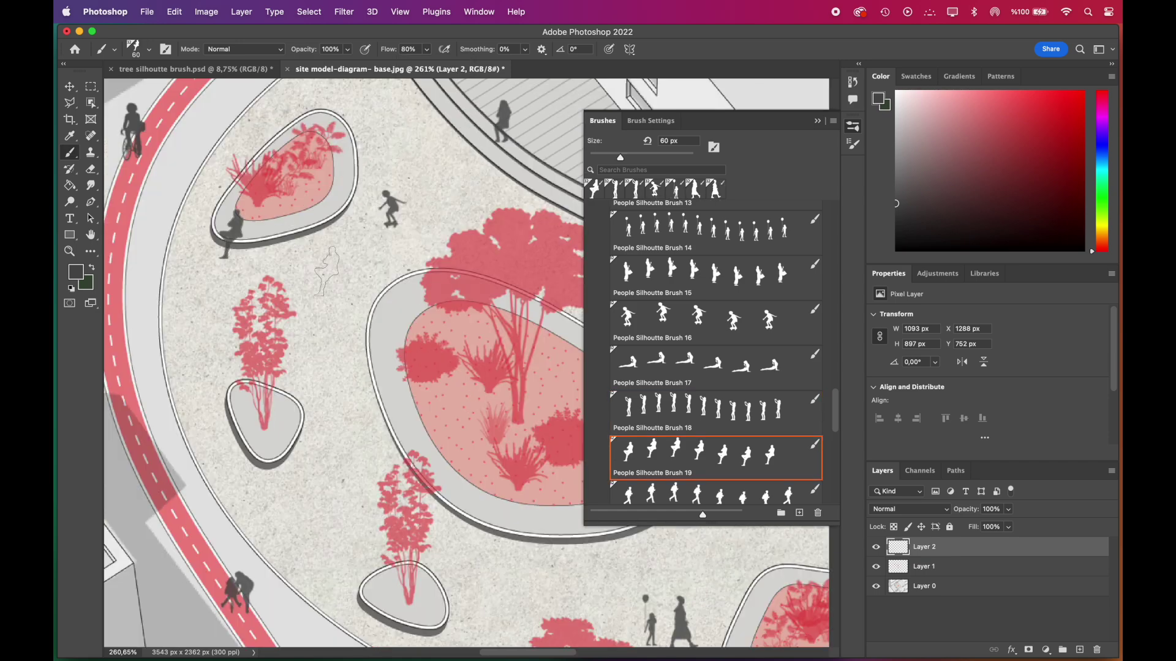
left_click(475, 343)
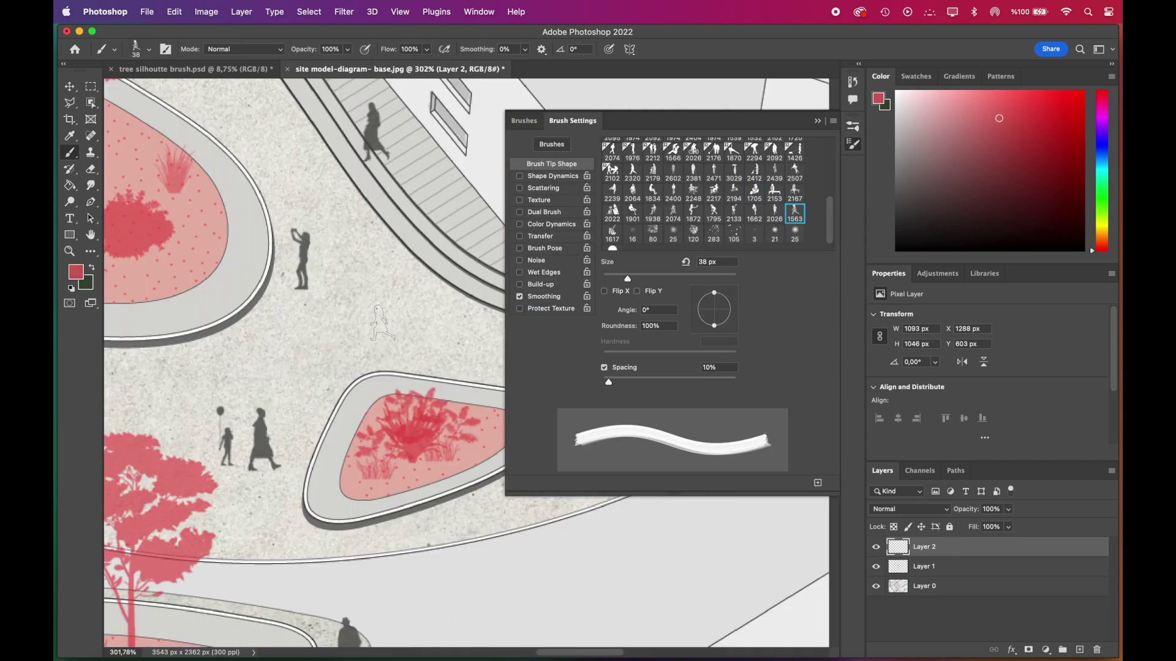
left_click(380, 323)
left_click(391, 396)
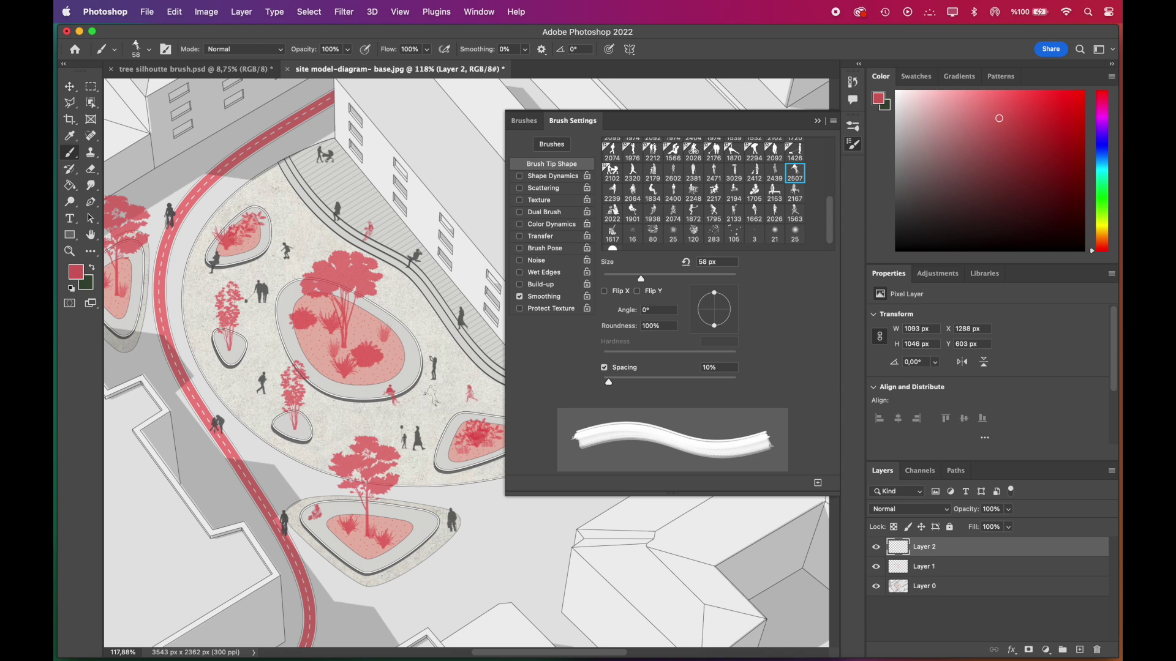
Export the finished diagram as a JPG with File > Export > Export As.
left_click(147, 12)
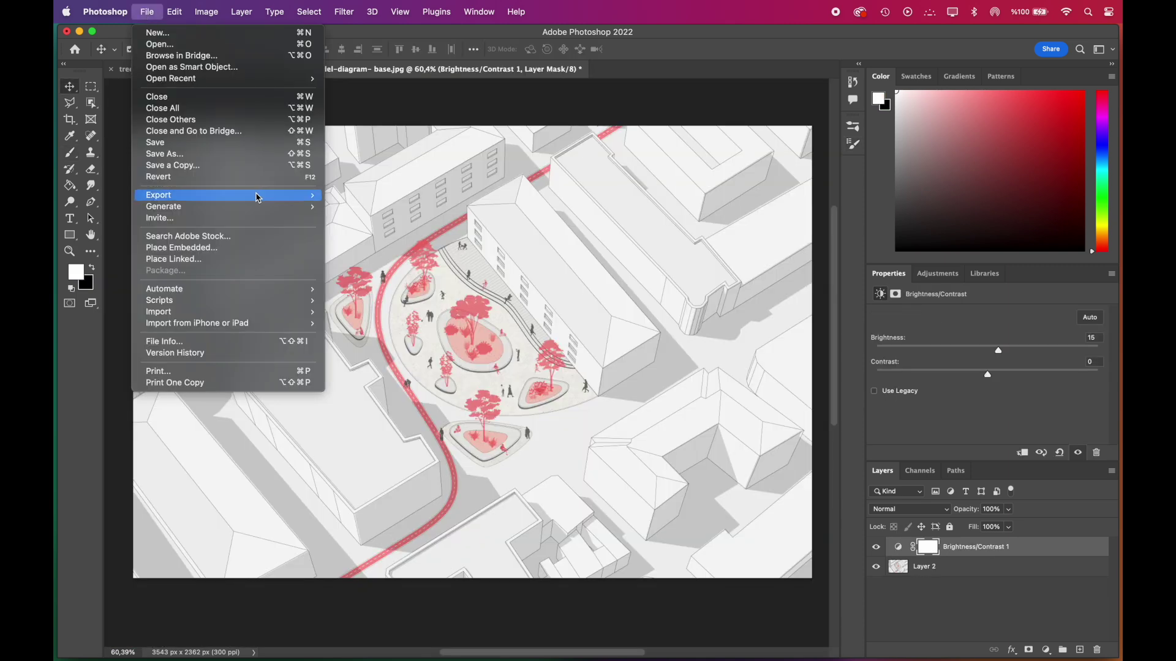
mouse_move(257, 195)
left_click(374, 211)
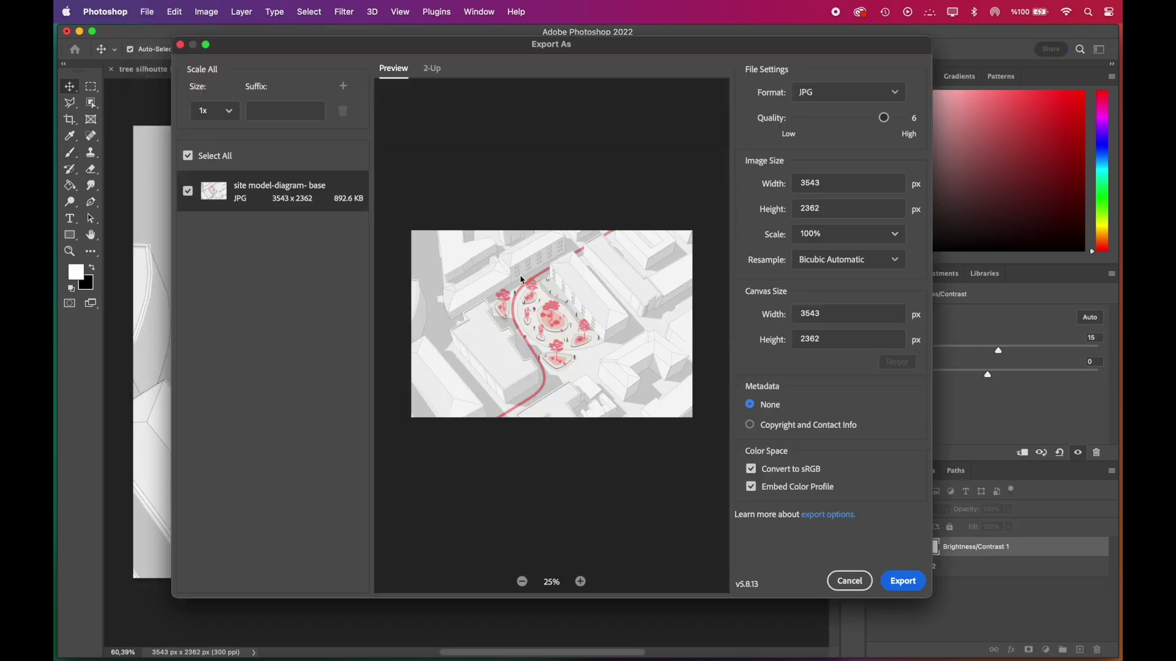
left_click(906, 580)
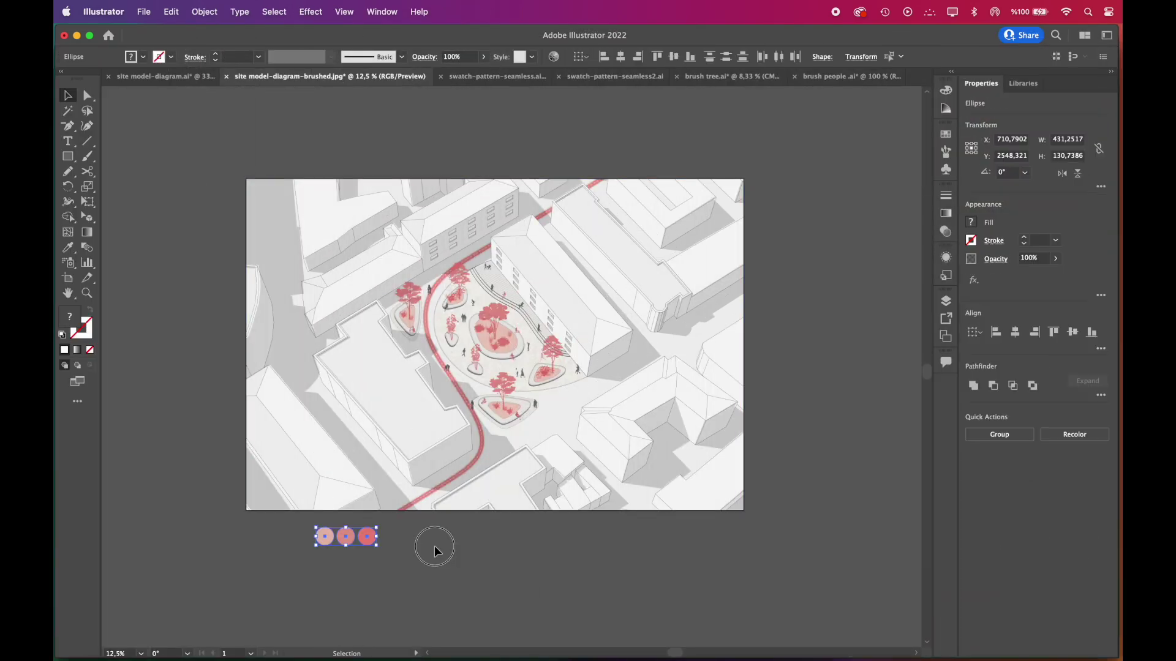
Draw a rectangle in the darkest pink below the lower planter and lower its opacity.
left_click(367, 536)
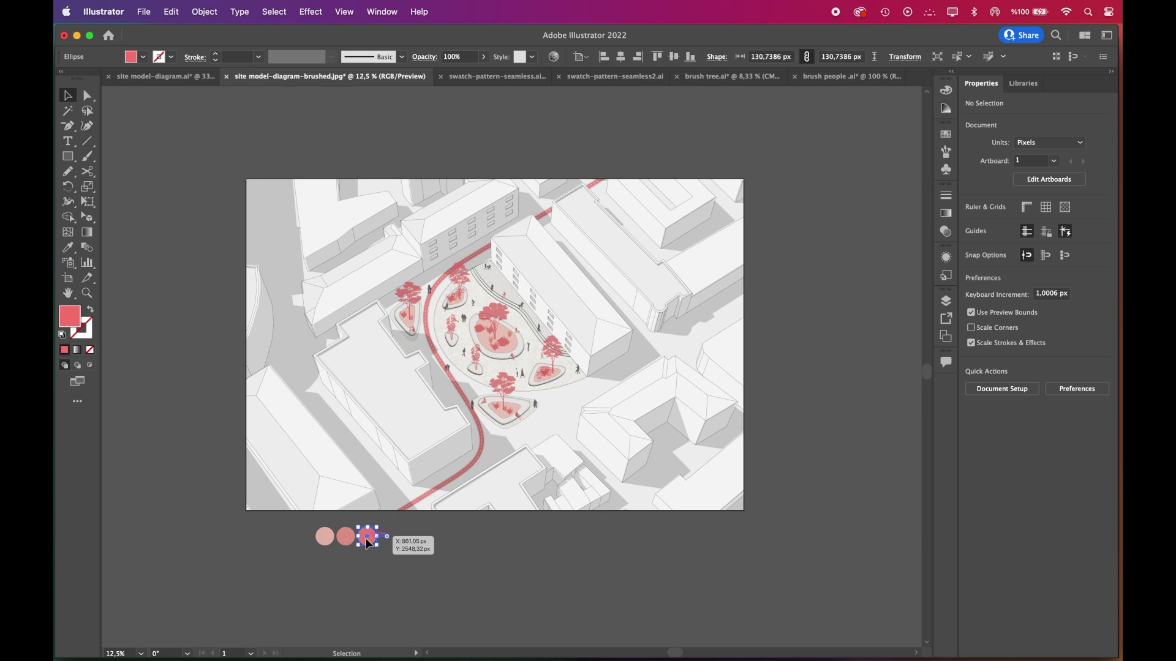
left_click(535, 541)
left_click_drag(68, 157, 126, 172)
scroll(648, 432, "up", 1)
left_click_drag(501, 415, 660, 462)
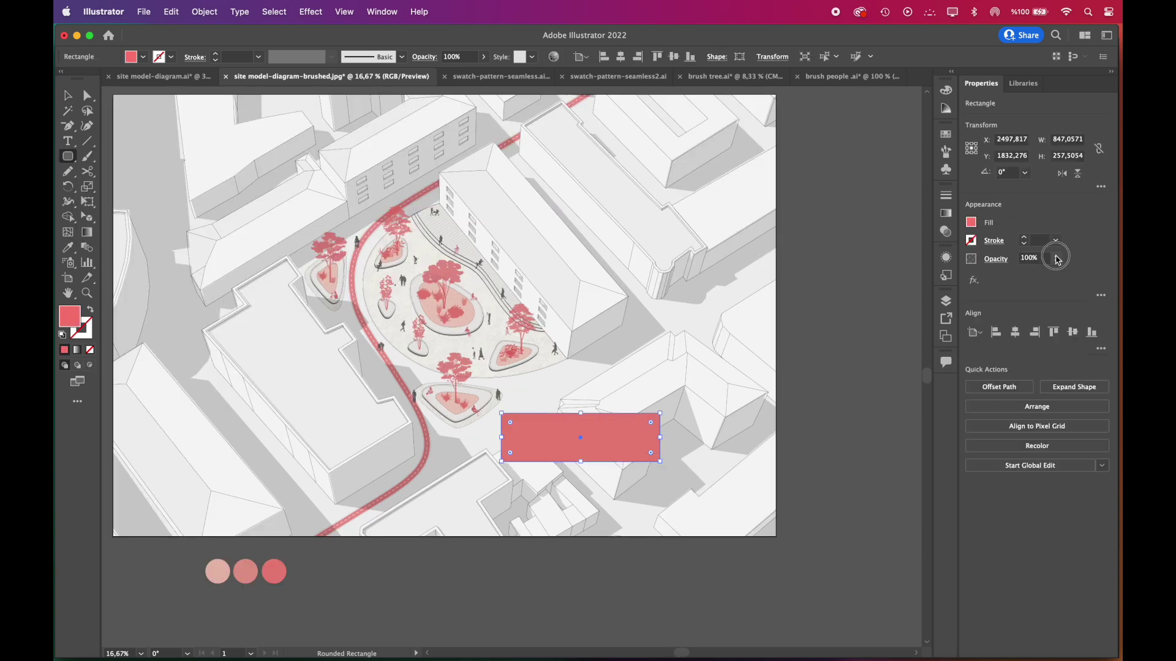
left_click(1056, 259)
left_click_drag(1058, 274, 1035, 276)
Round the rectangle's corners into a pill shape and set its opacity to about 75%.
key("a")
left_click_drag(510, 423, 523, 439)
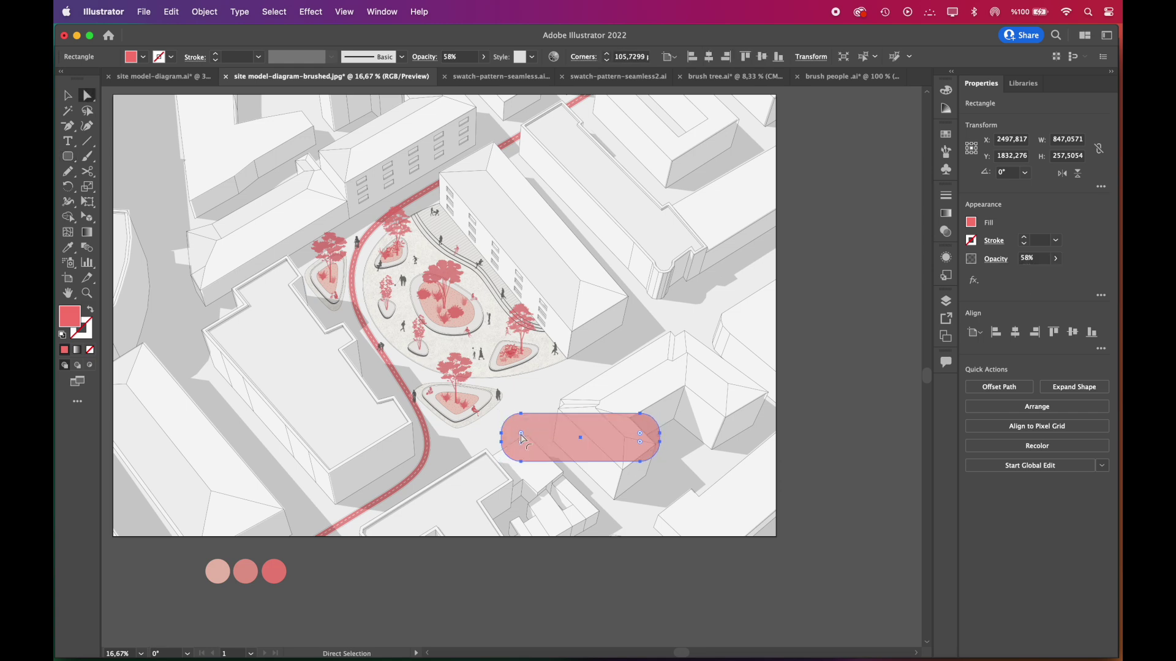
left_click(510, 568)
left_click(540, 459)
scroll(541, 459, "up", 1)
left_click(1055, 258)
left_click_drag(1036, 275, 1046, 279)
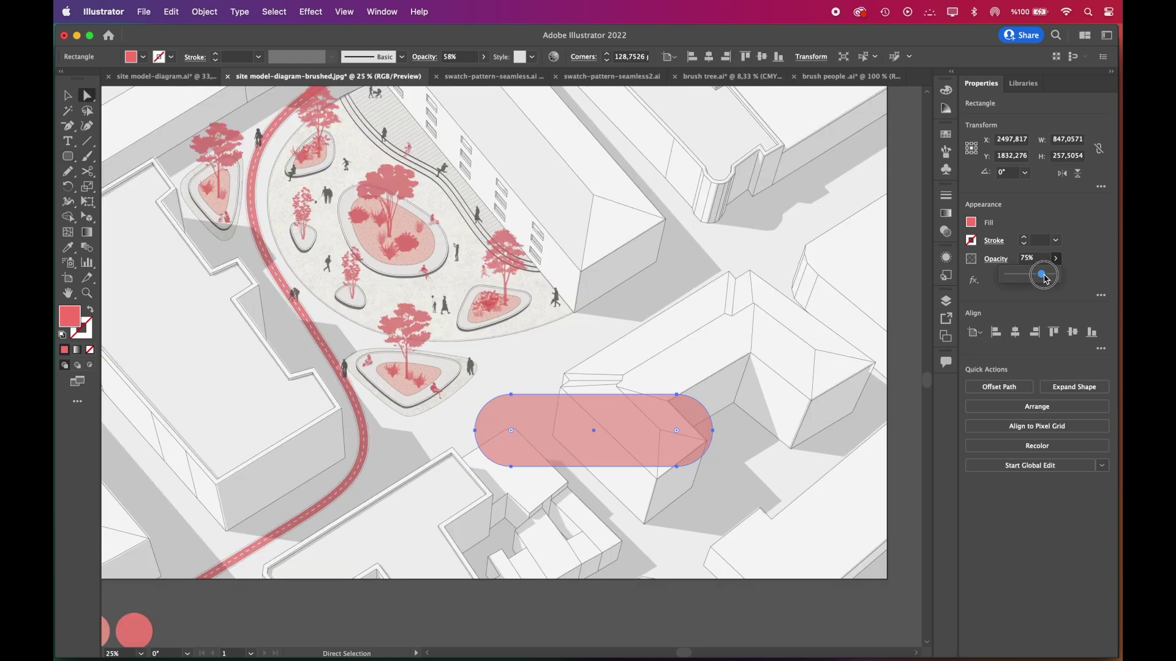
Add a slightly rounded triangular tail pointing to the planter and merge it with the rectangle.
scroll(517, 412, "up", 1)
key("p")
left_click(435, 434)
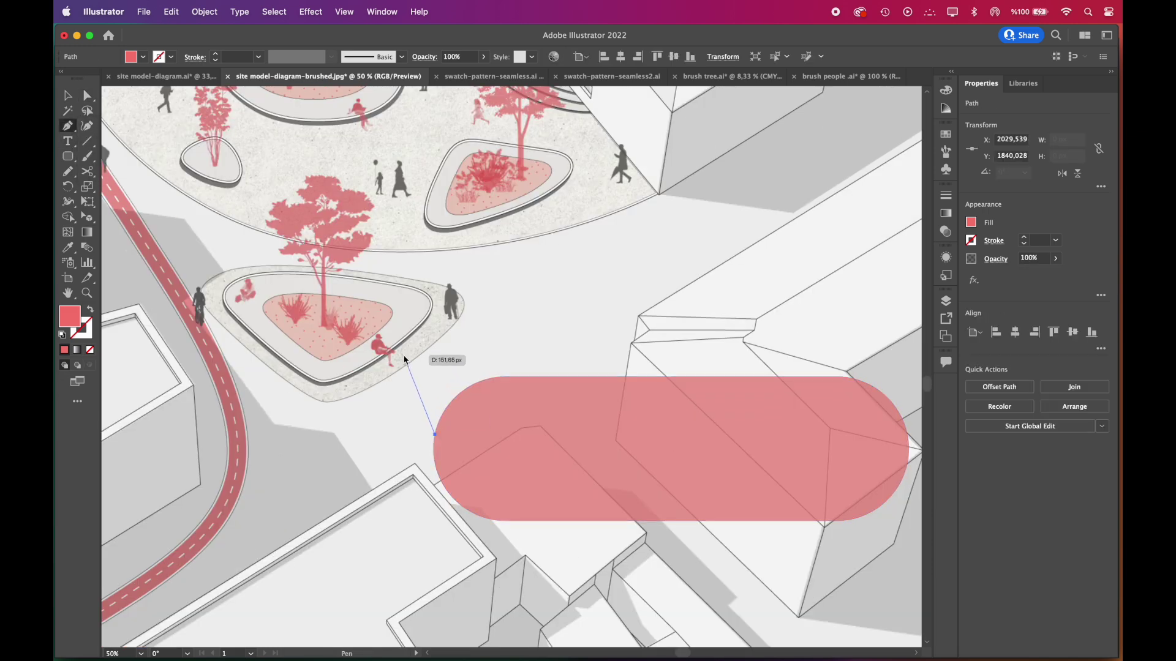
left_click(407, 360)
left_click(476, 386)
left_click(435, 435)
key("a")
left_click_drag(418, 370, 411, 365)
left_click(559, 458, "shift")
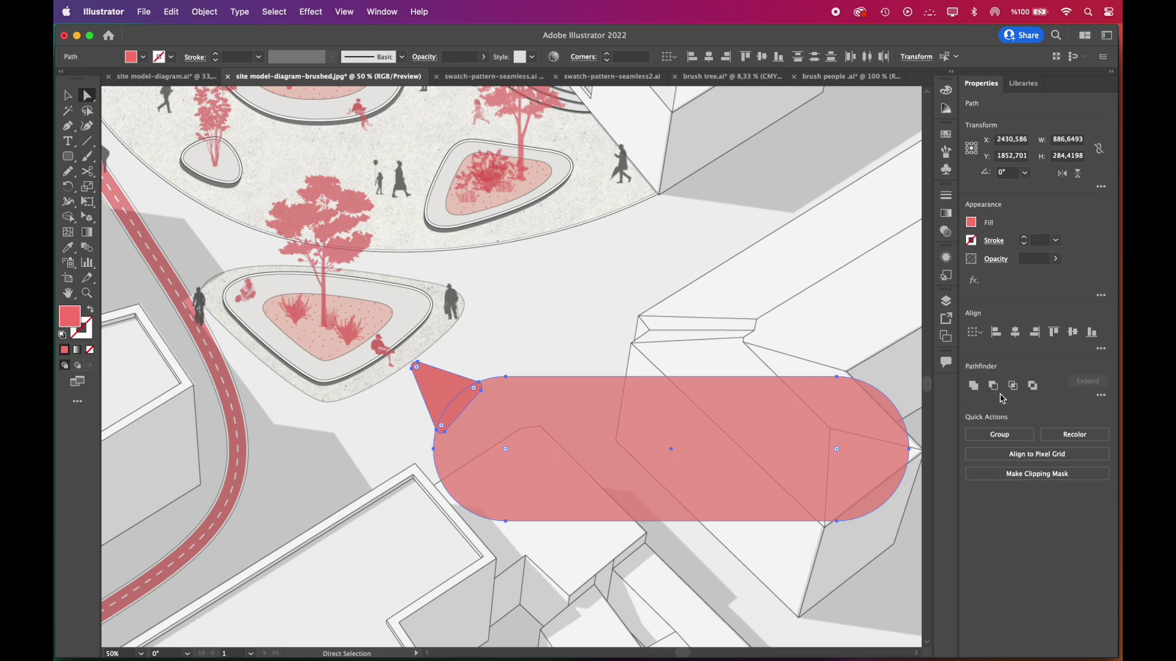
left_click(974, 386)
scroll(543, 506, "down", 4)
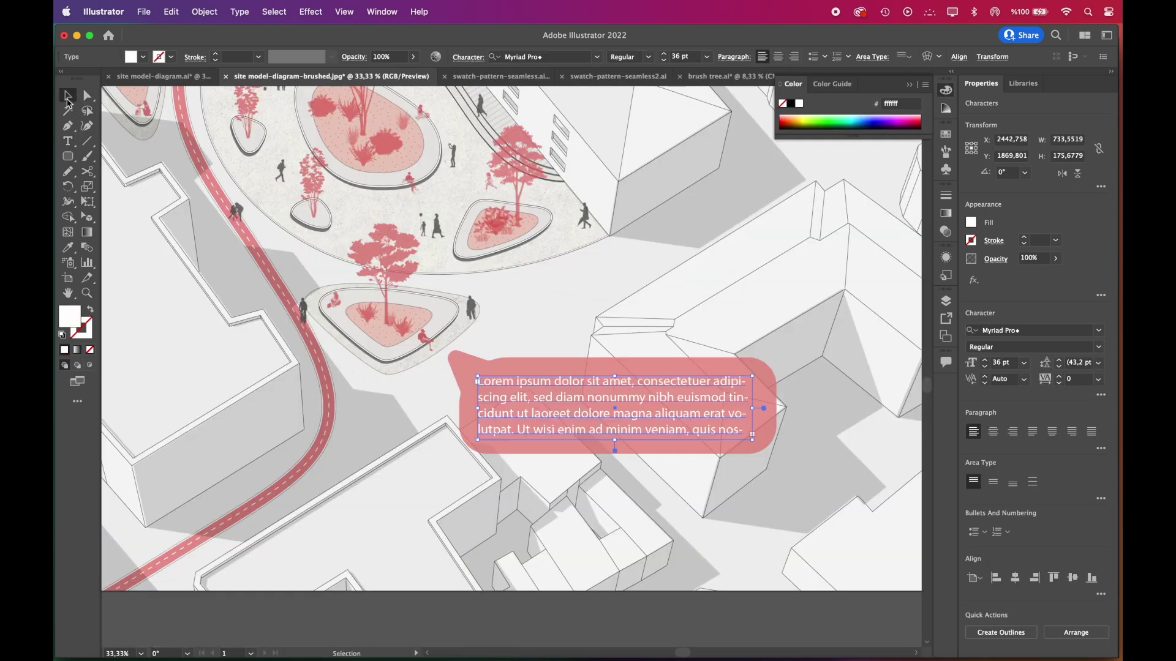
Place a mirrored copy of the speech bubble on the left building.
left_click(446, 464)
key("super+minus")
left_click(599, 412)
left_click_drag(599, 412, 359, 380)
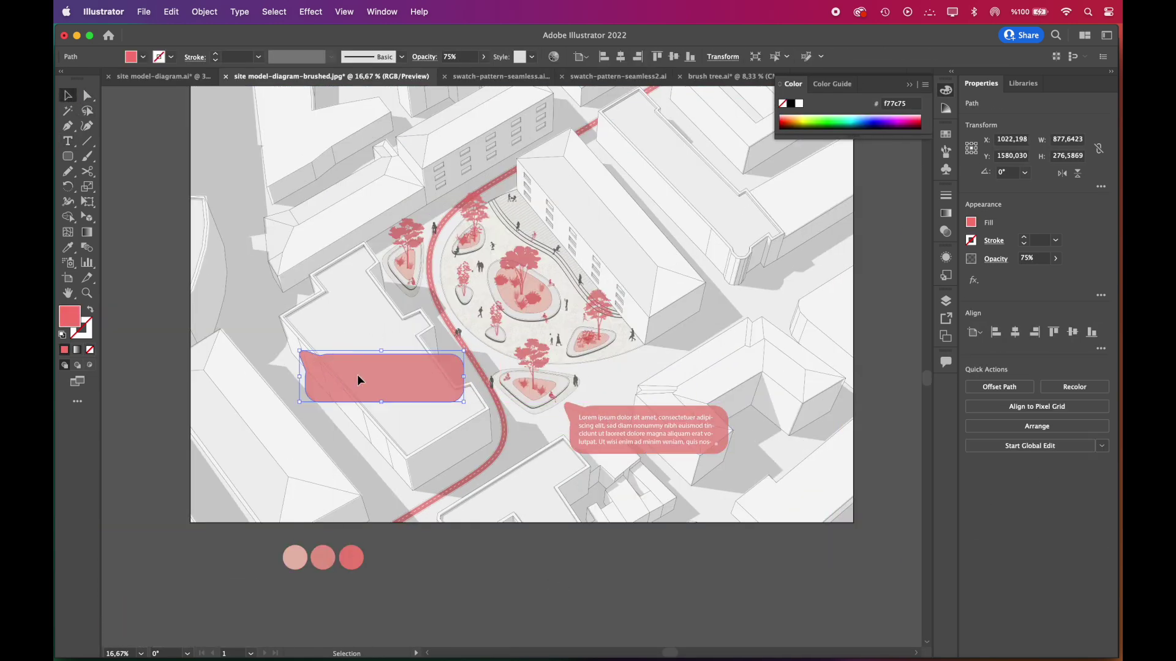
right_click(359, 381)
mouse_move(380, 583)
left_click(532, 588)
left_click(312, 407)
Move the flipped bubble up and shorten it by shifting its end anchors.
scroll(362, 370, "up", 1)
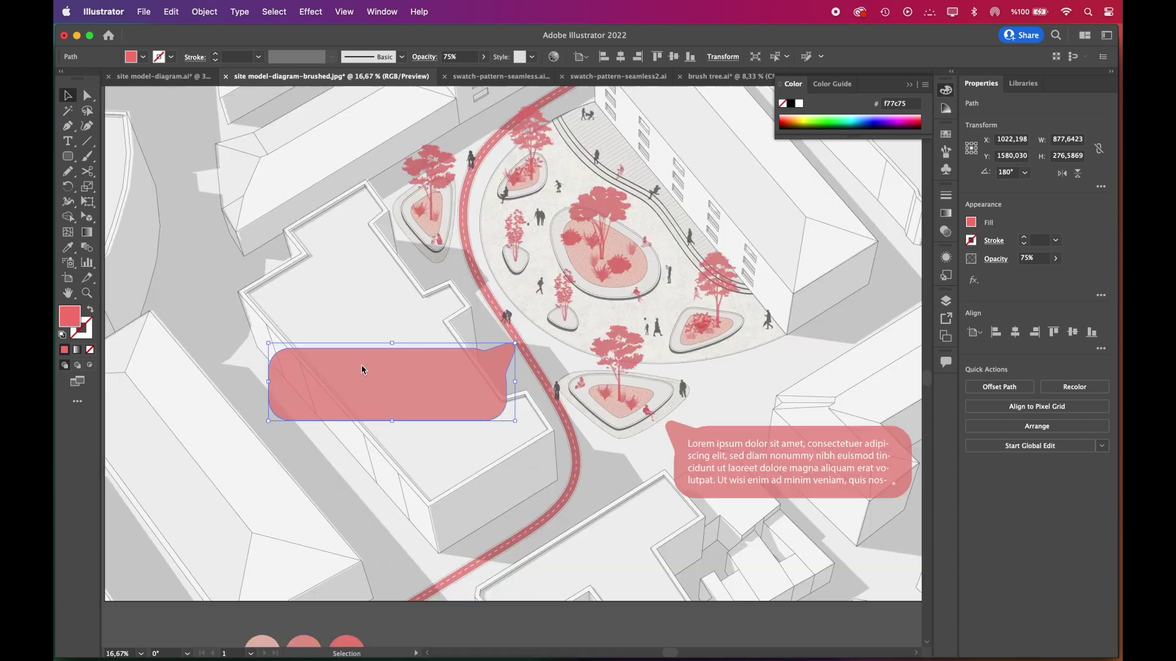
left_click_drag(362, 370, 380, 317)
double_click(380, 317)
key("a")
left_click_drag(248, 343, 282, 353)
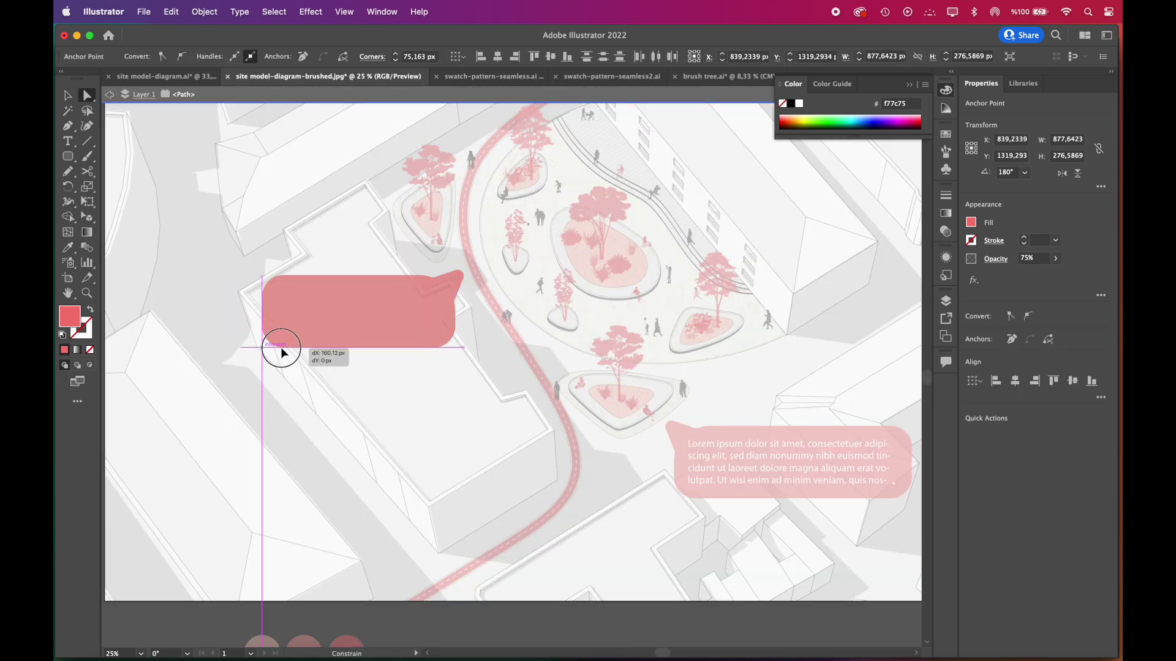
key("Escape")
Narrow the bubble's text frame so the lorem ipsum reflows, and reposition it inside the bubble.
key("v")
left_click(337, 318)
left_click_drag(484, 315, 441, 315)
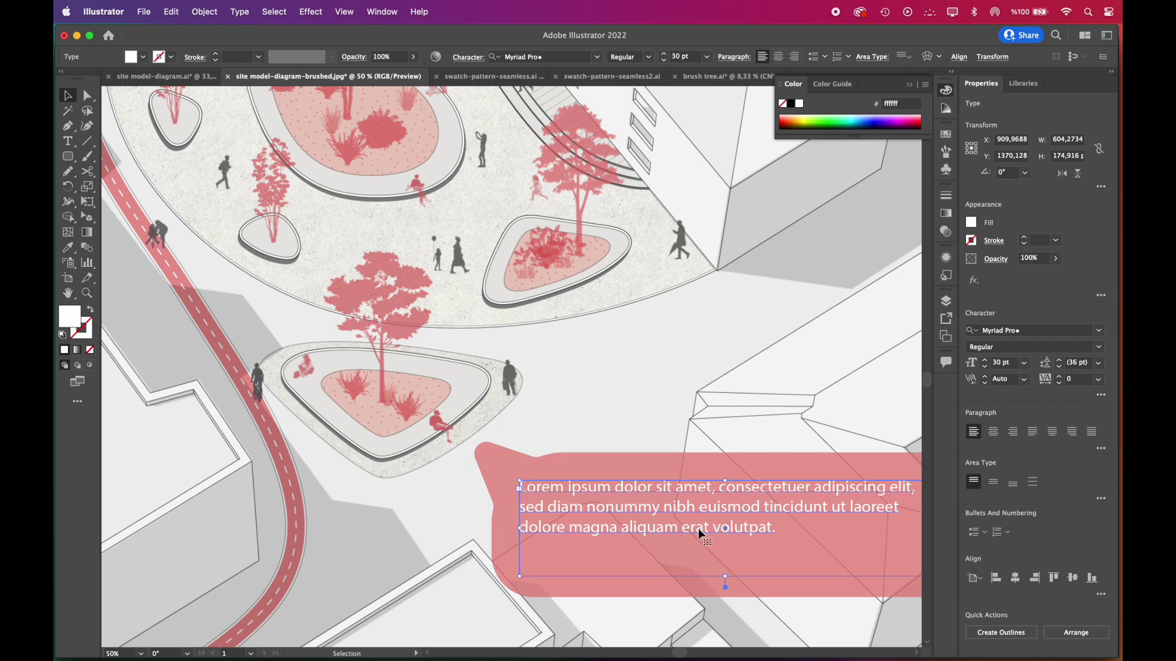
left_click_drag(695, 526, 676, 545)
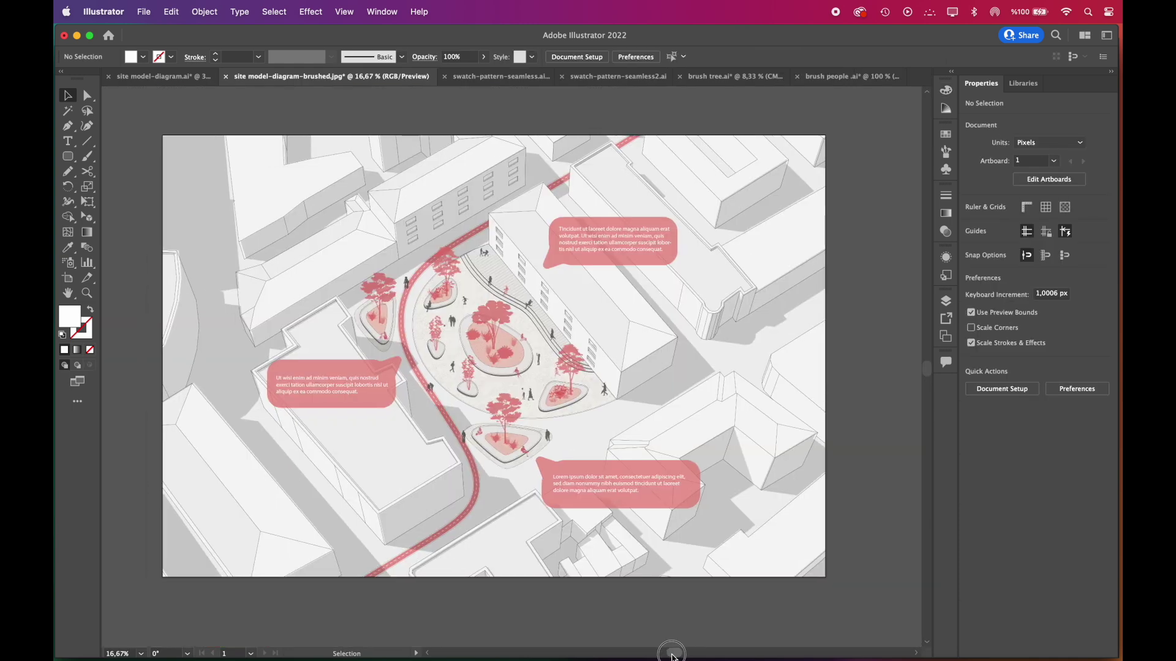
scroll(672, 649, "left", 2)
scroll(870, 603, "up", 1)
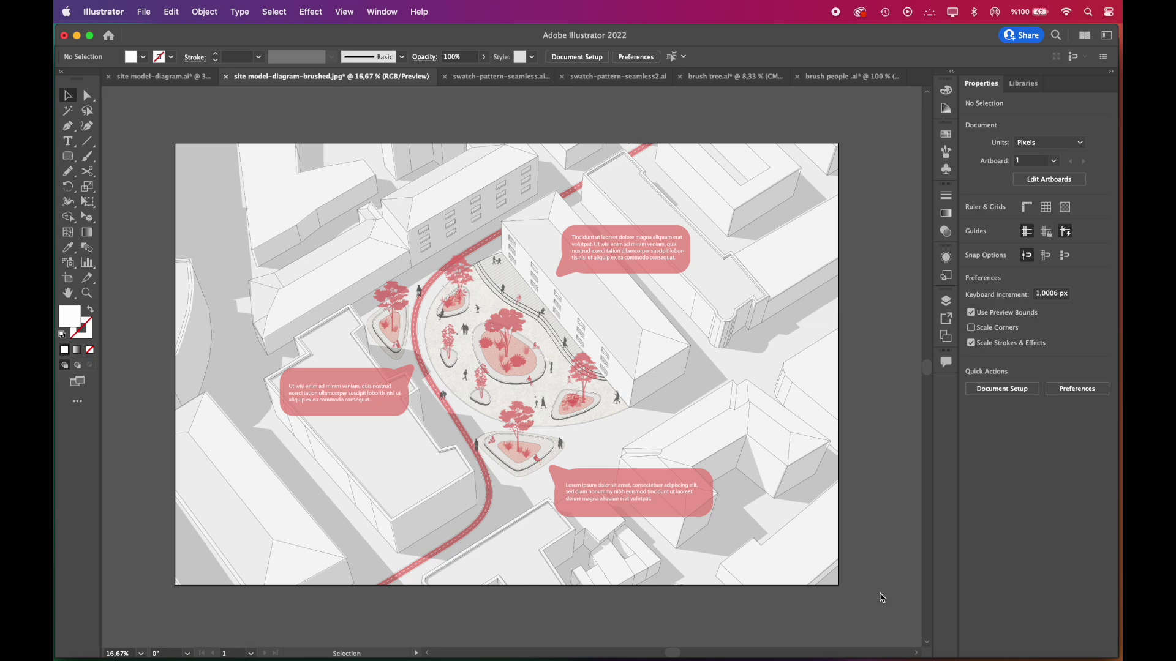
key("super+equal")
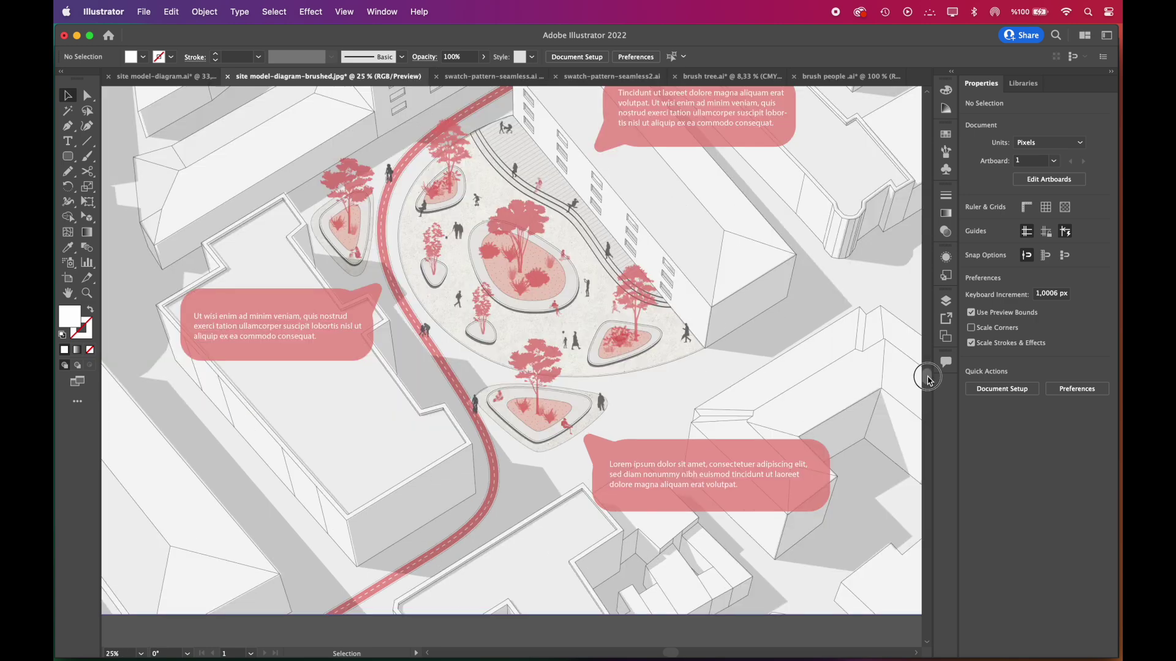
left_click_drag(928, 378, 929, 366)
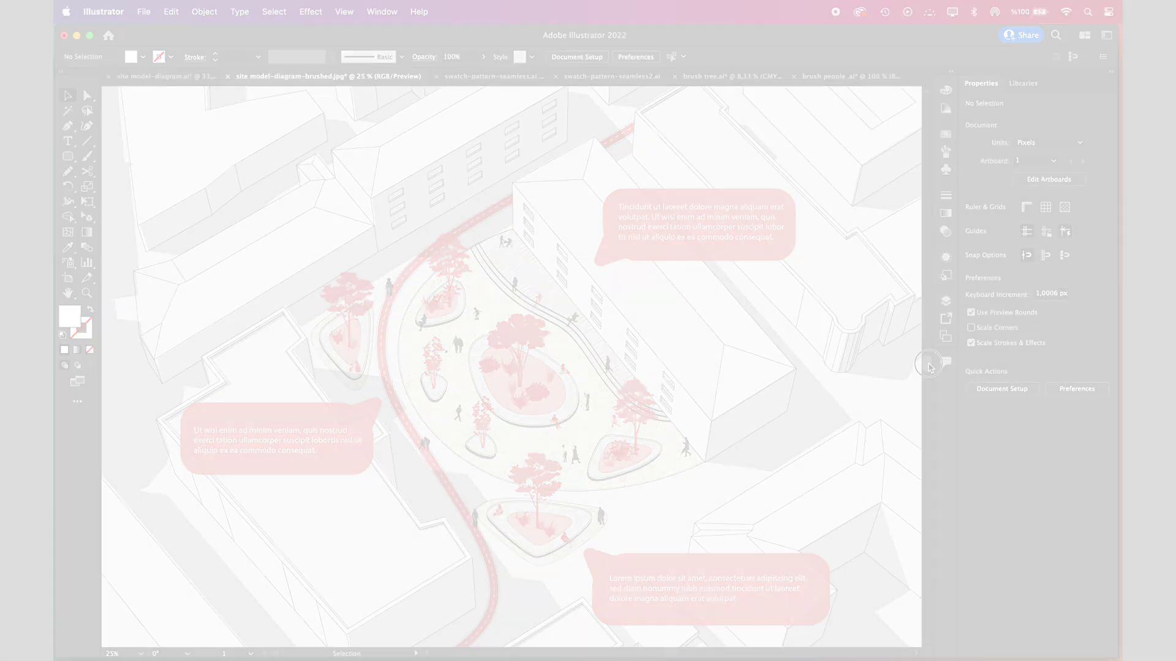